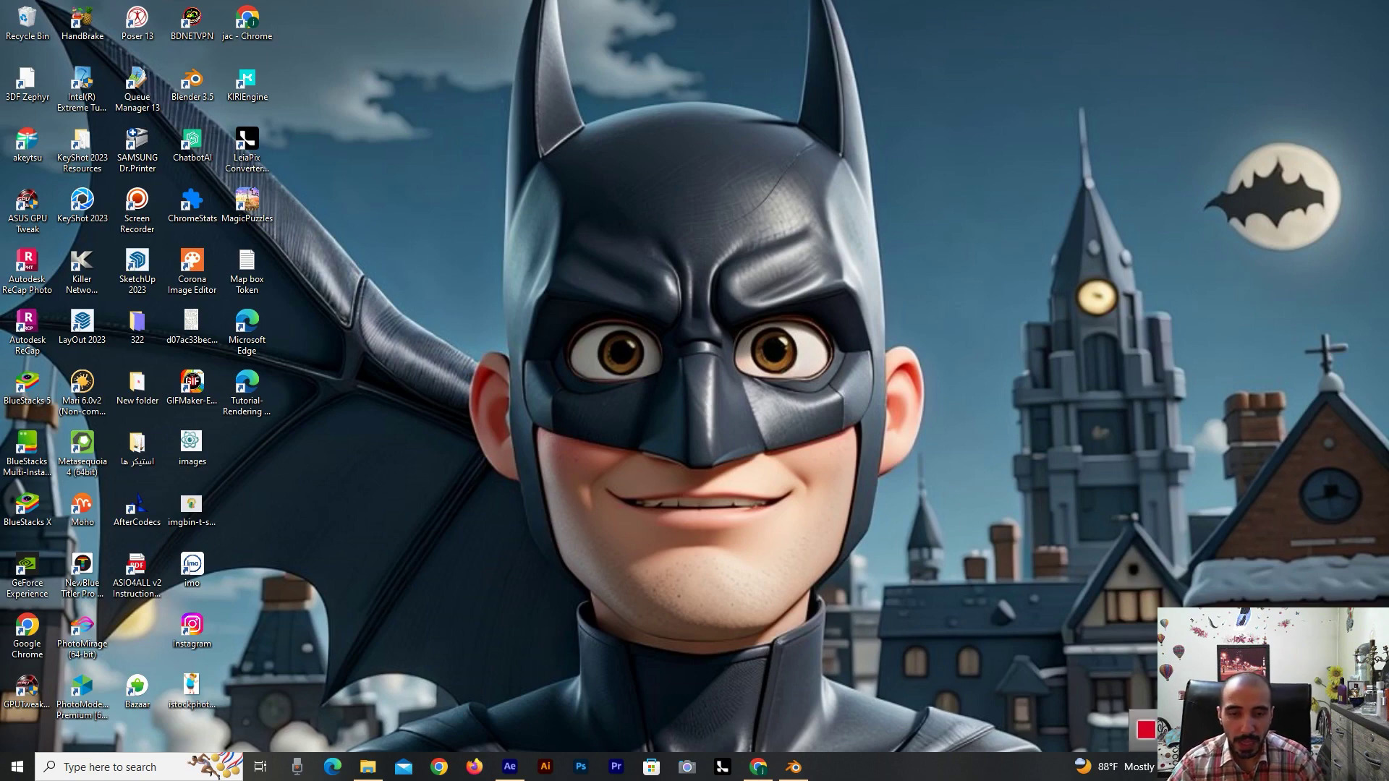
# - Bring back the healthy-food clipart download page in Chrome and browse its Similar Cliparts grid
pyautogui.click(758, 767)
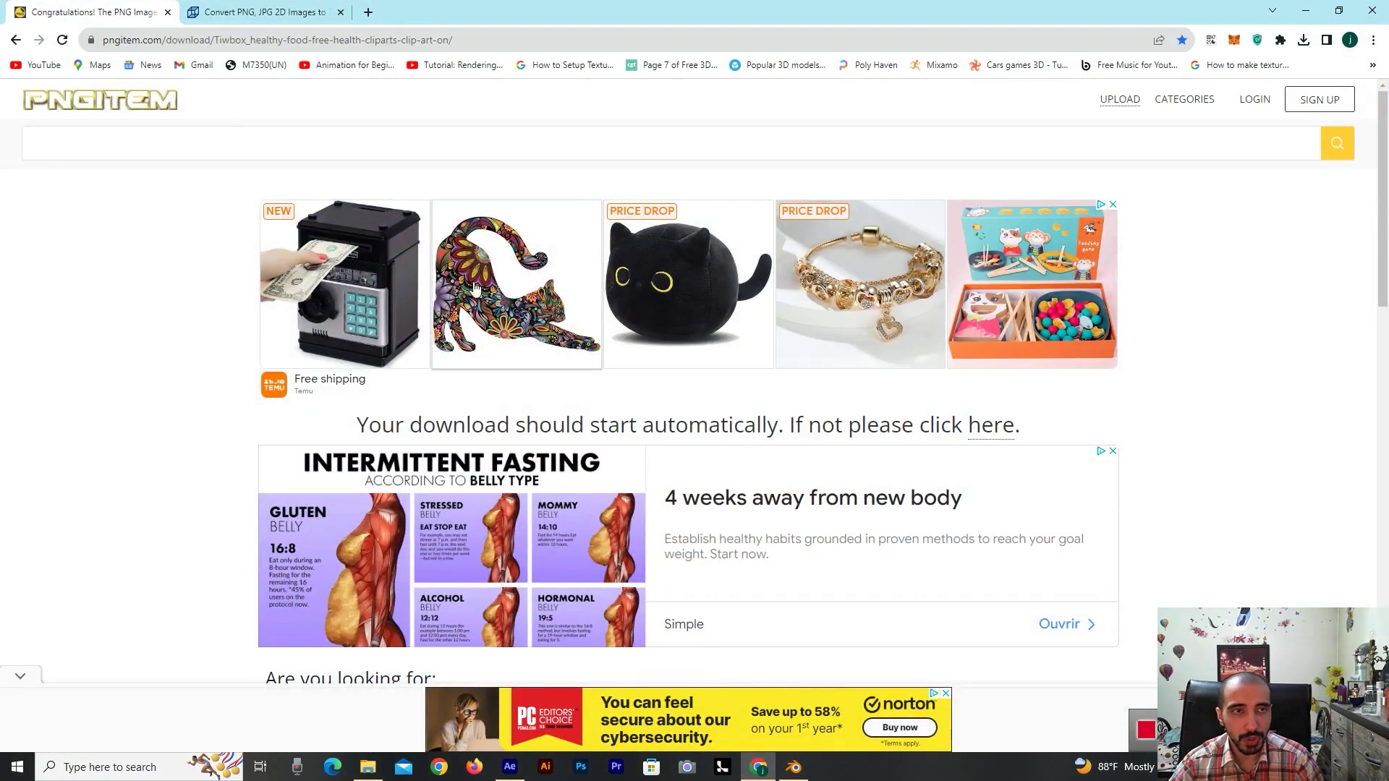
pyautogui.scroll(-7, 393, 378)
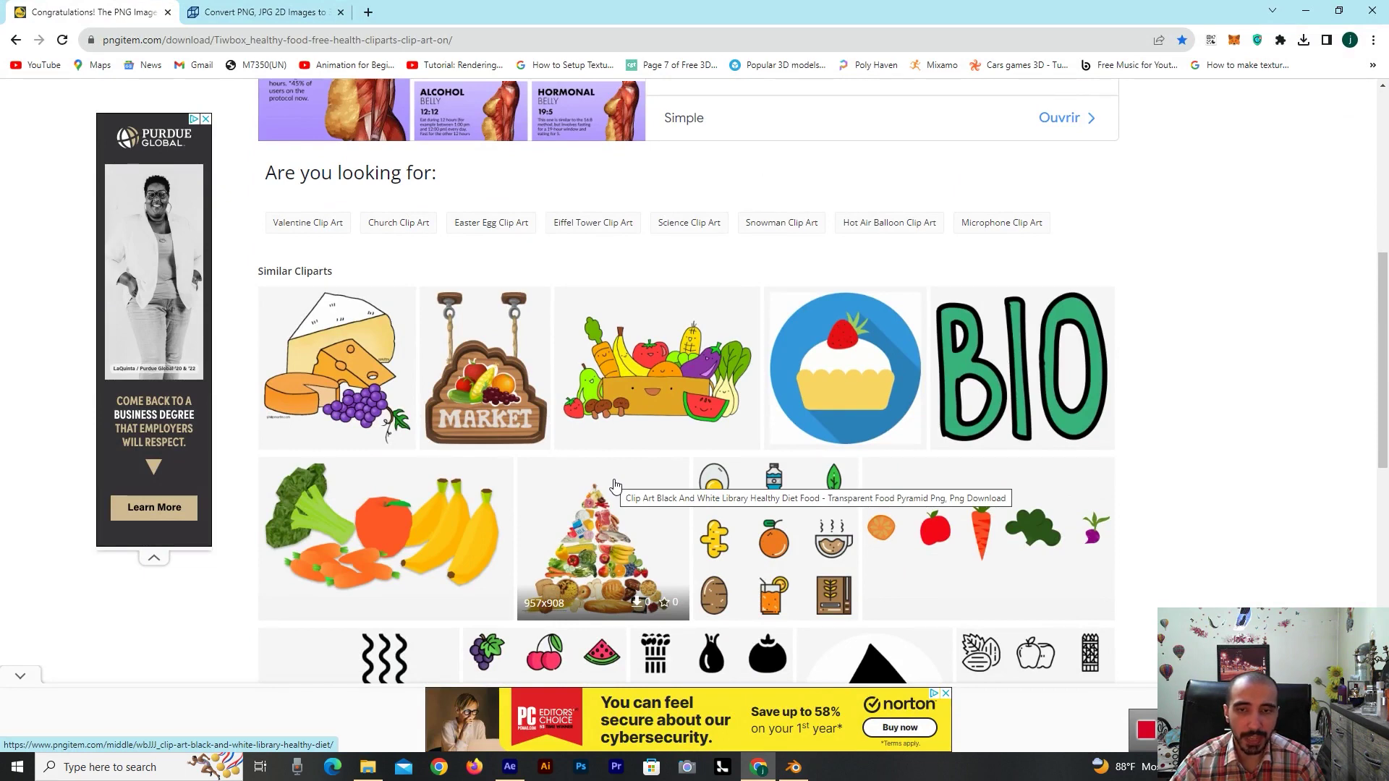
pyautogui.scroll(-4, 627, 480)
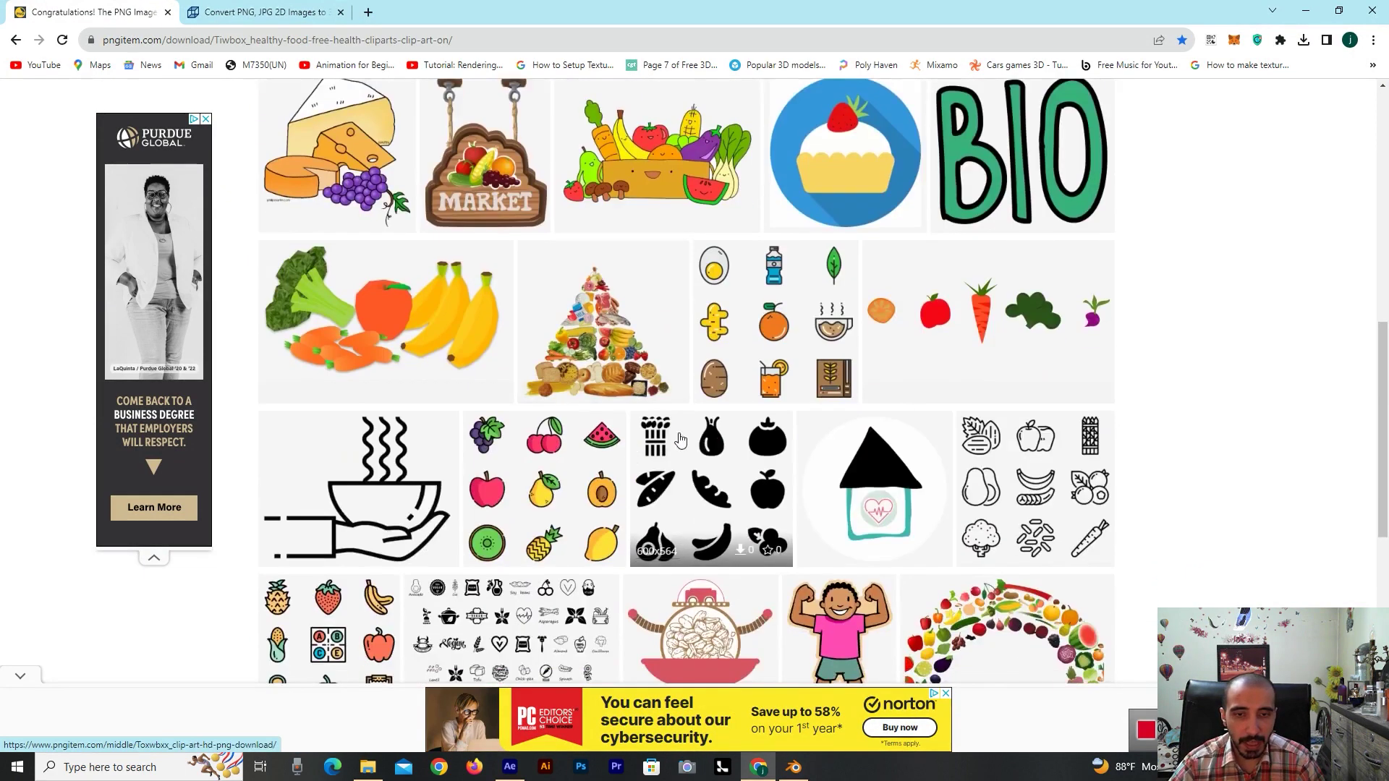
pyautogui.scroll(3, 875, 519)
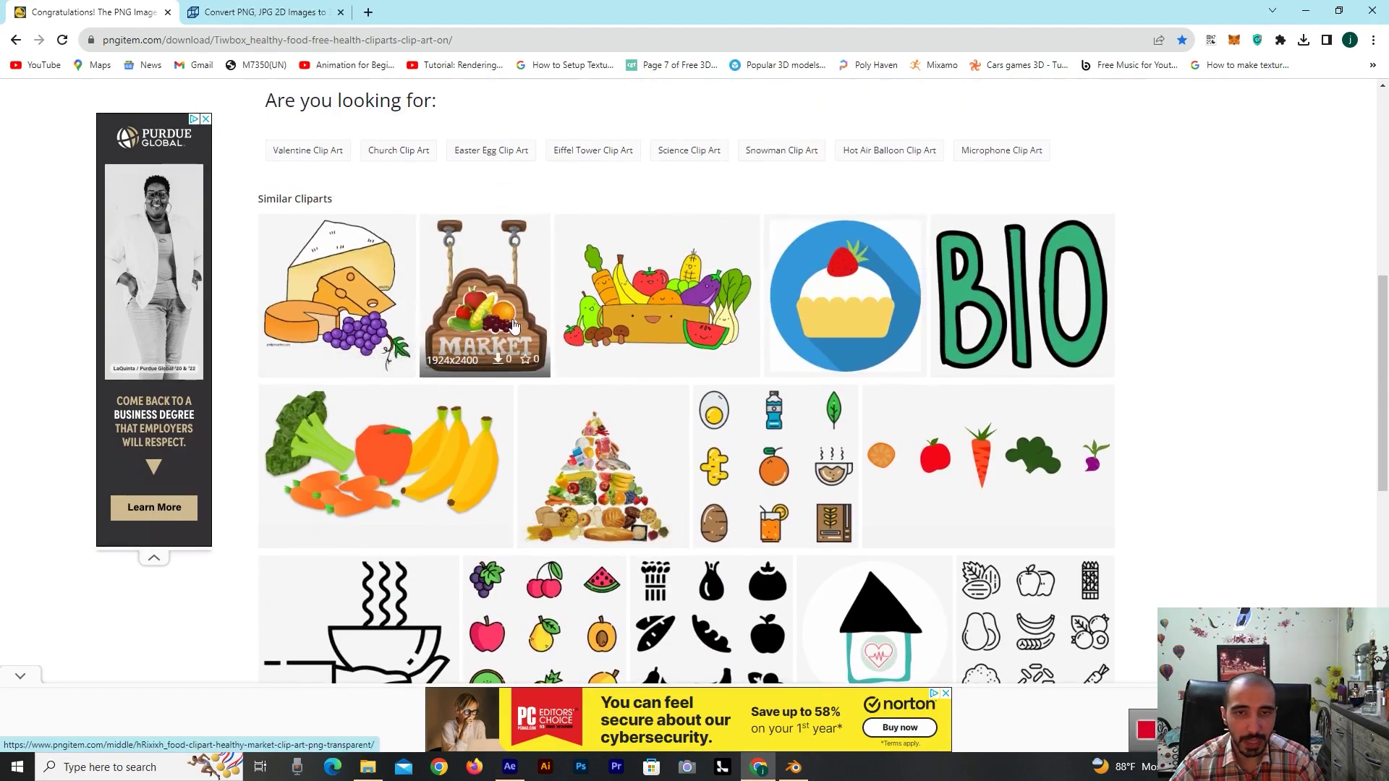
pyautogui.scroll(-6, 955, 363)
pyautogui.scroll(-3, 943, 391)
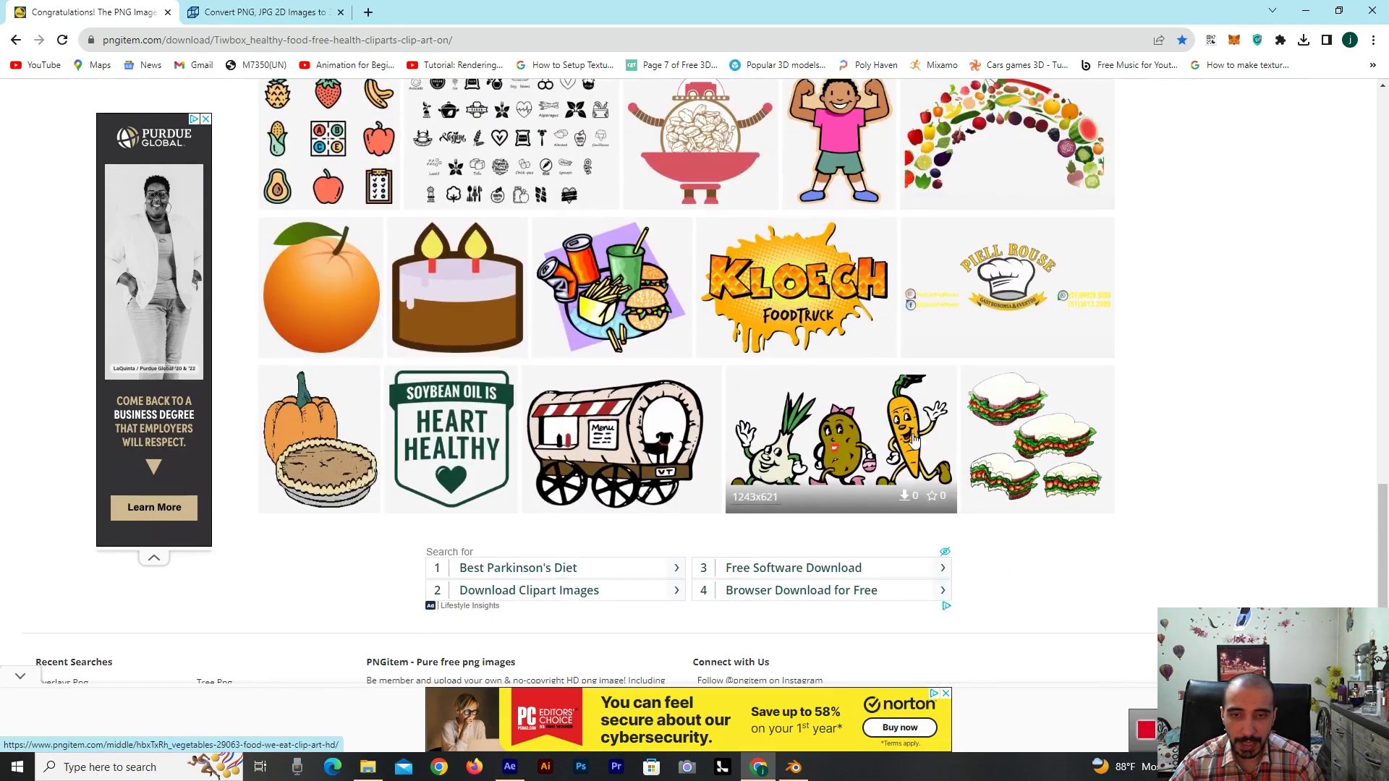
pyautogui.scroll(7, 544, 430)
pyautogui.scroll(10, 542, 376)
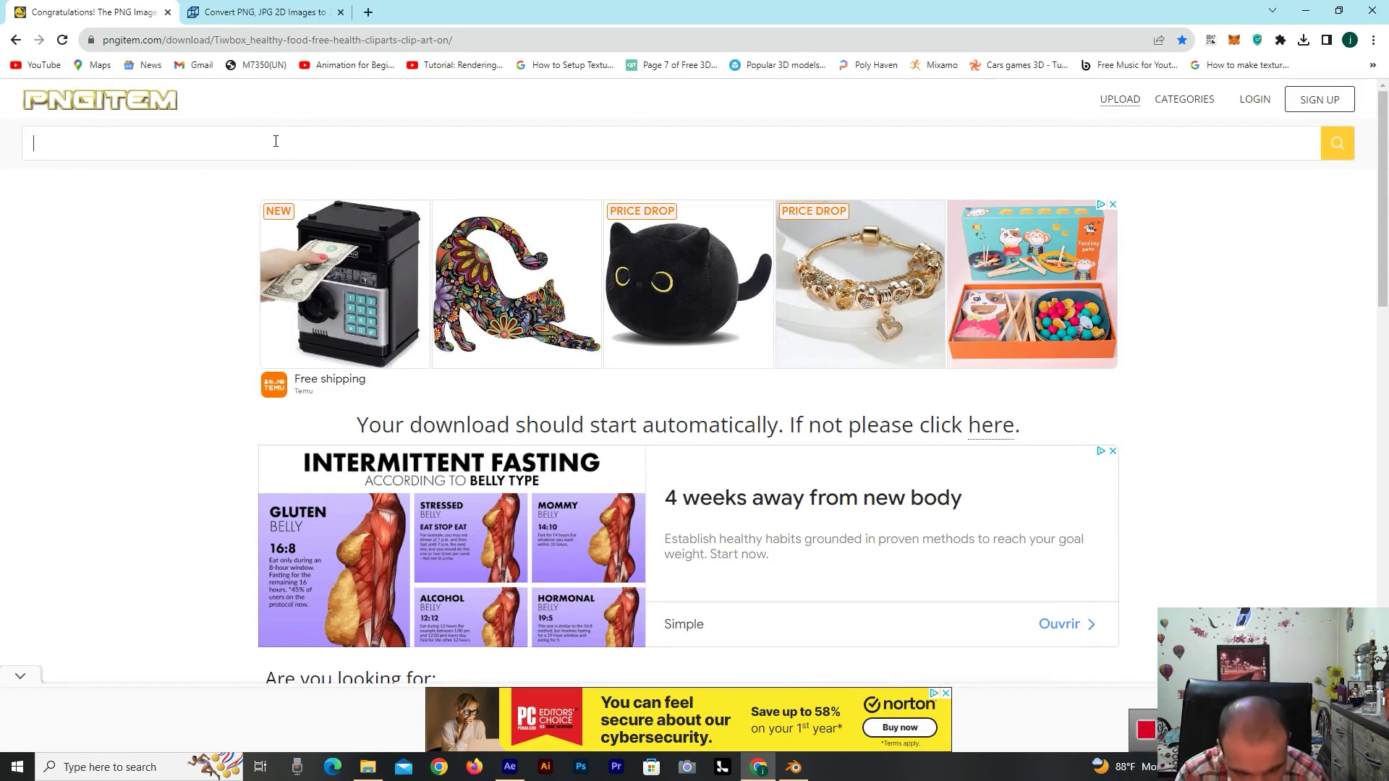
# - Search PNGItem for 'shoes' and scroll through the 4,865 footwear results
pyautogui.write('shoes')
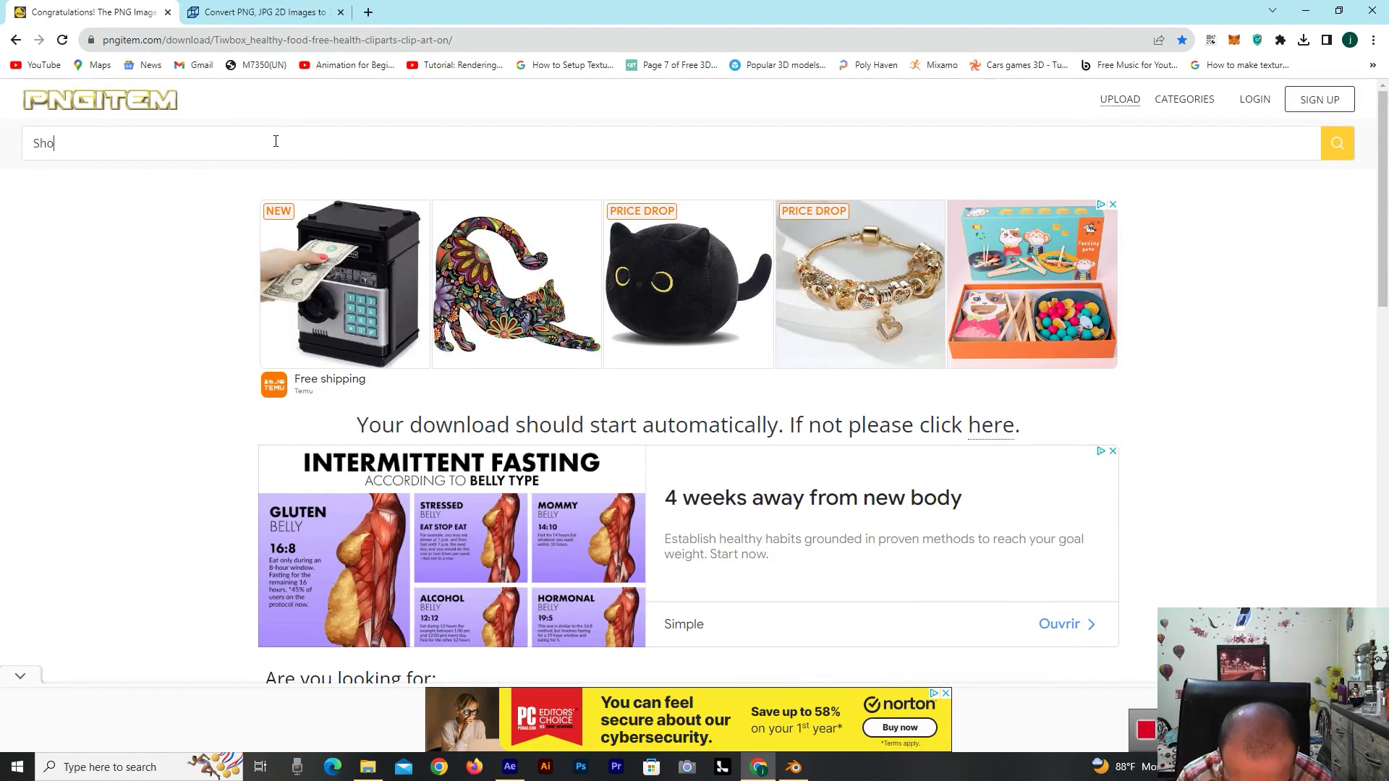
pyautogui.press('Return')
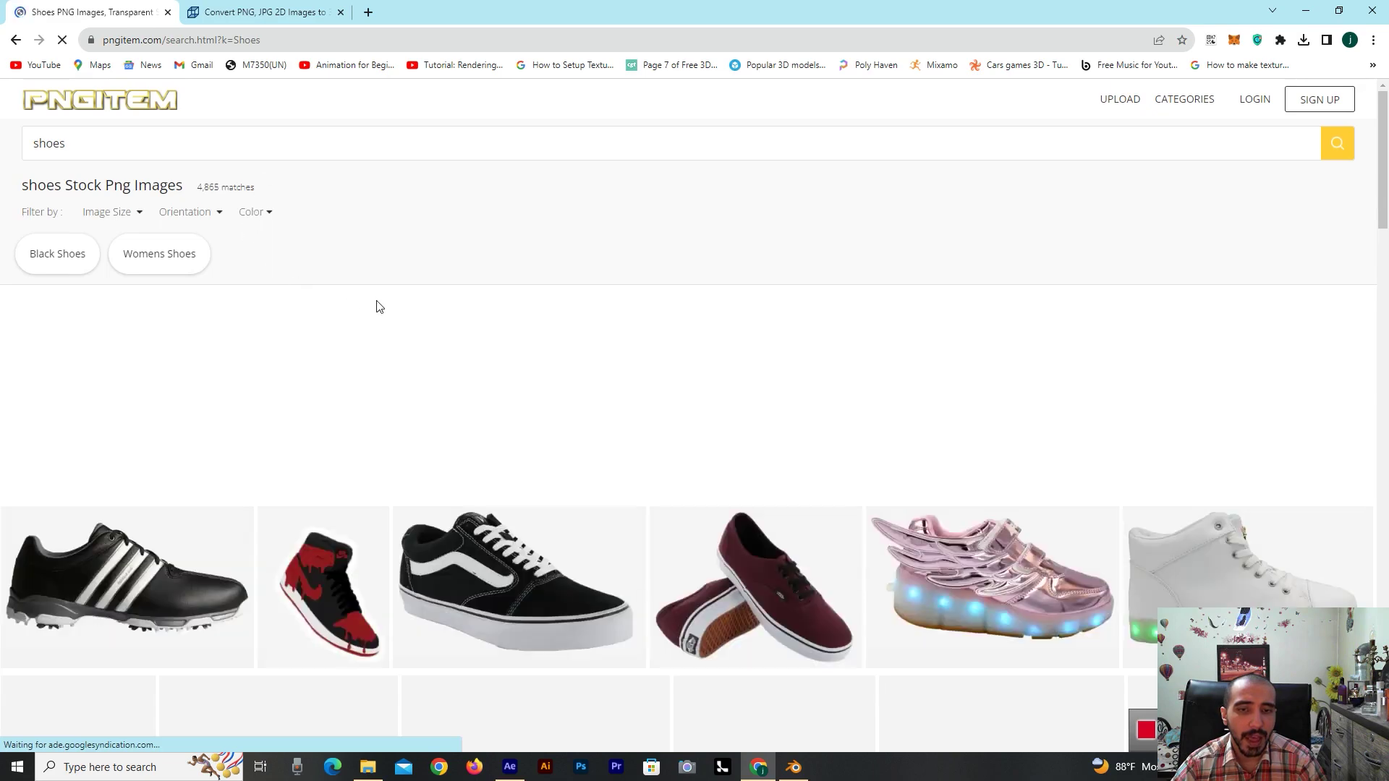
pyautogui.scroll(-3, 681, 259)
pyautogui.scroll(-3, 796, 391)
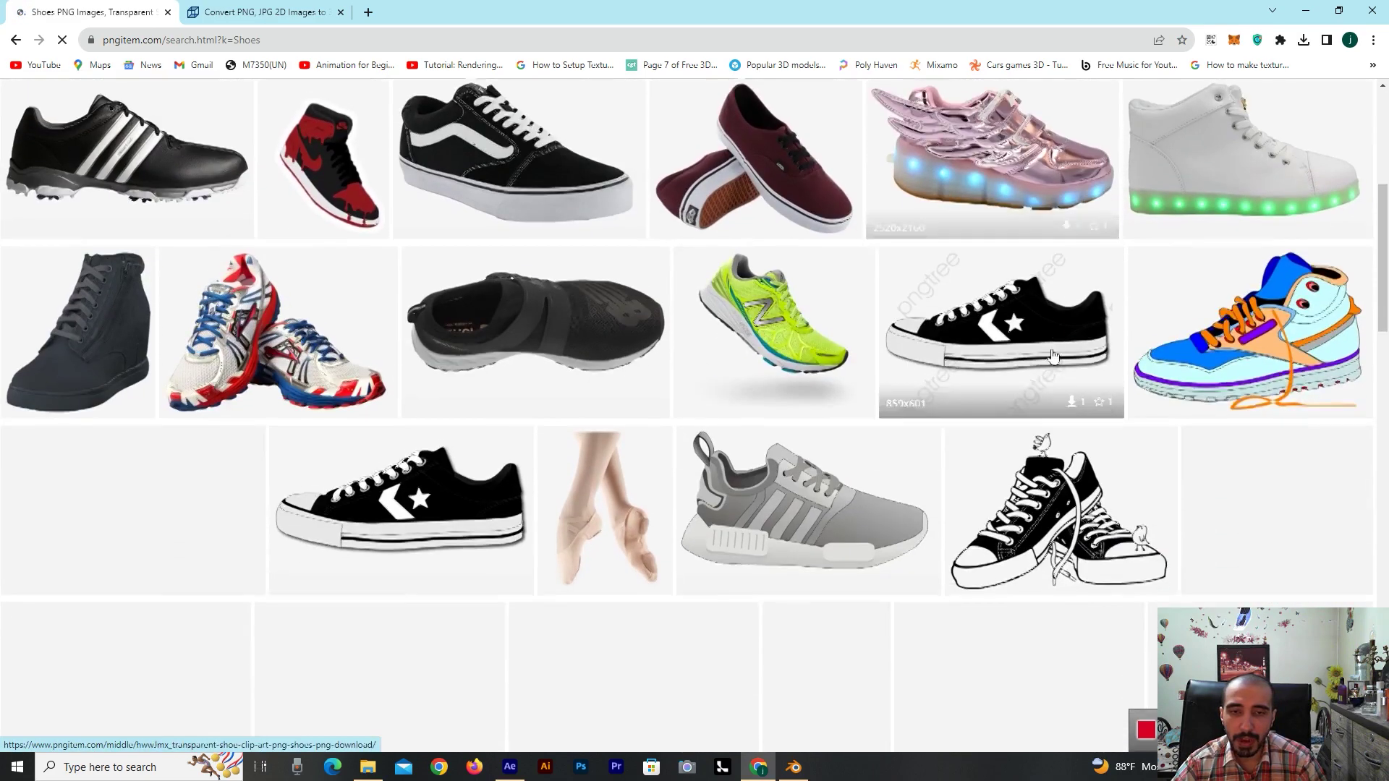
pyautogui.scroll(-4, 1016, 380)
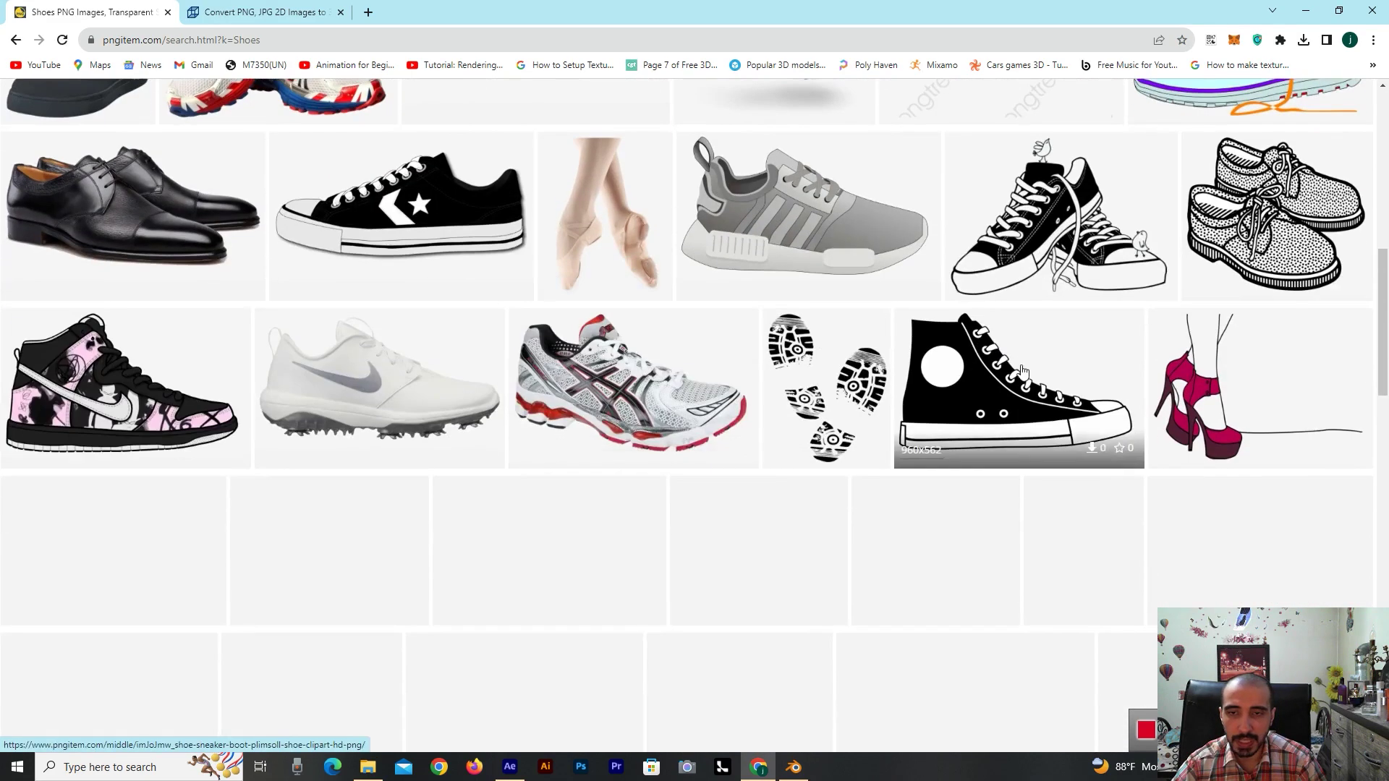
pyautogui.scroll(6, 797, 398)
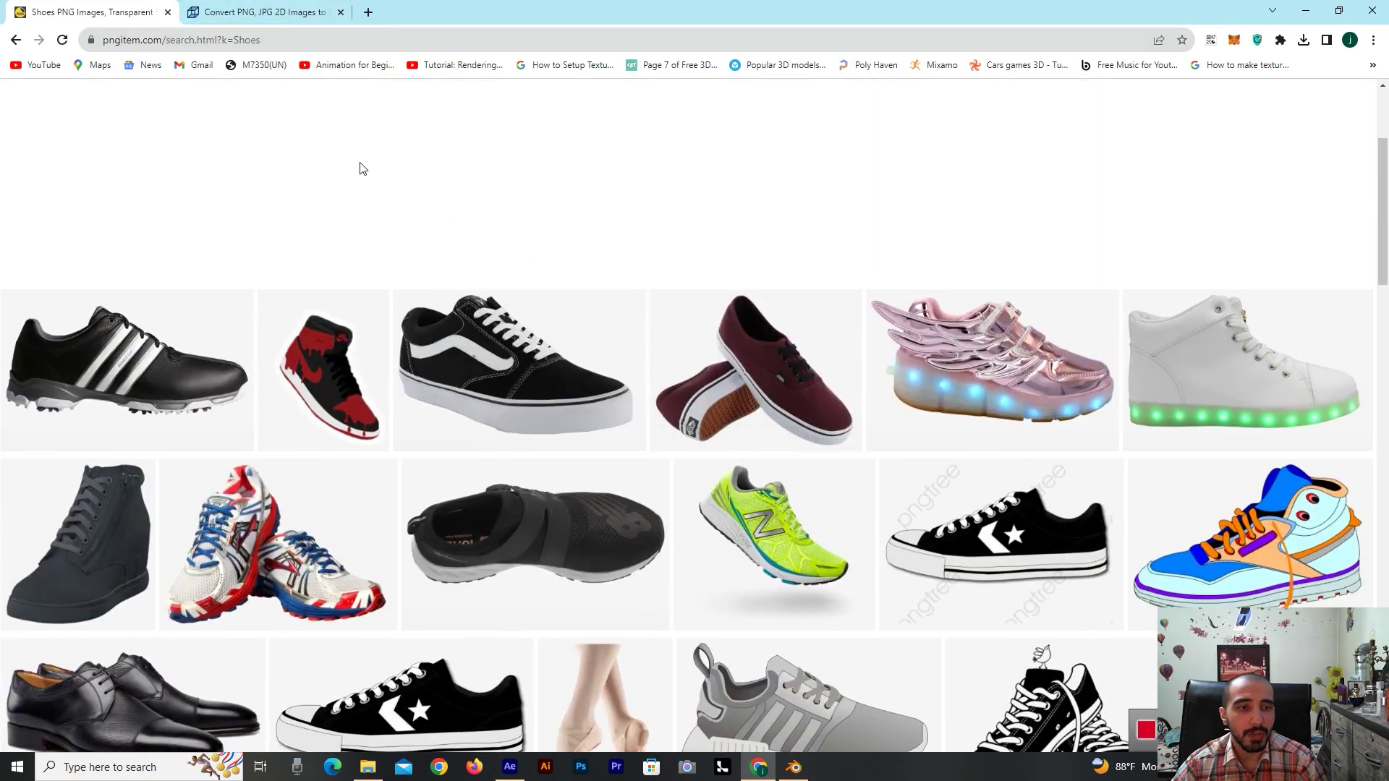
# - Switch to the imagetostl.com converter page and scroll down to its upload area
pyautogui.click(279, 12)
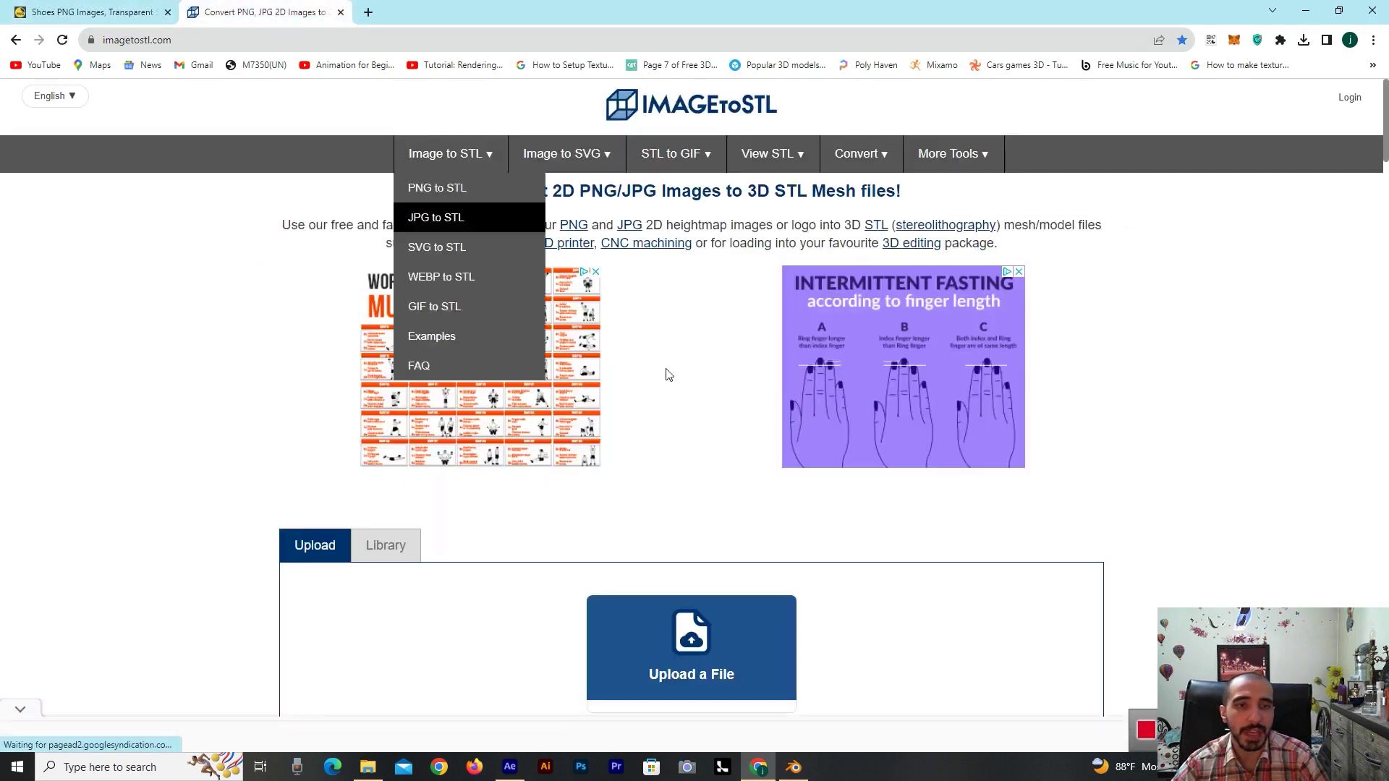
pyautogui.scroll(-4, 552, 403)
pyautogui.scroll(4, 255, 271)
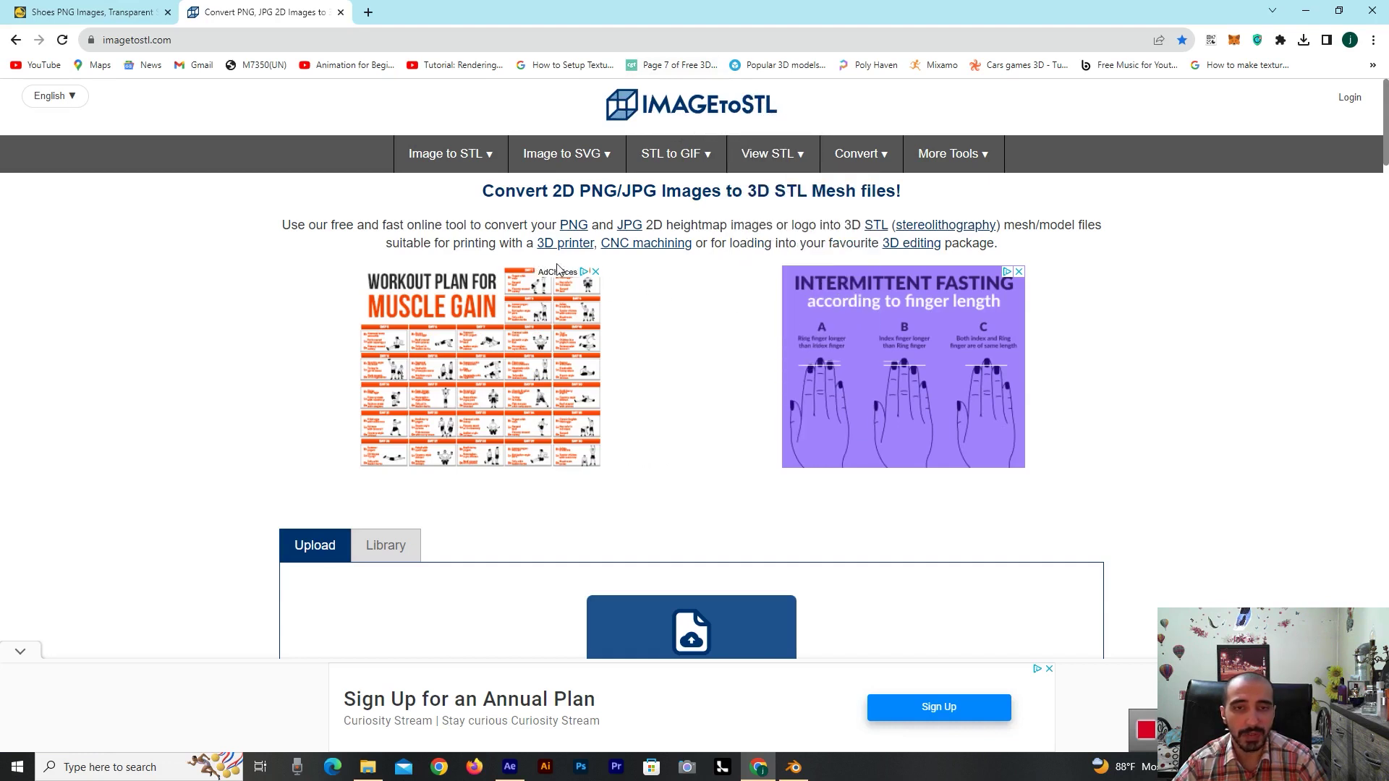
pyautogui.scroll(-1, 544, 282)
pyautogui.scroll(-2, 544, 282)
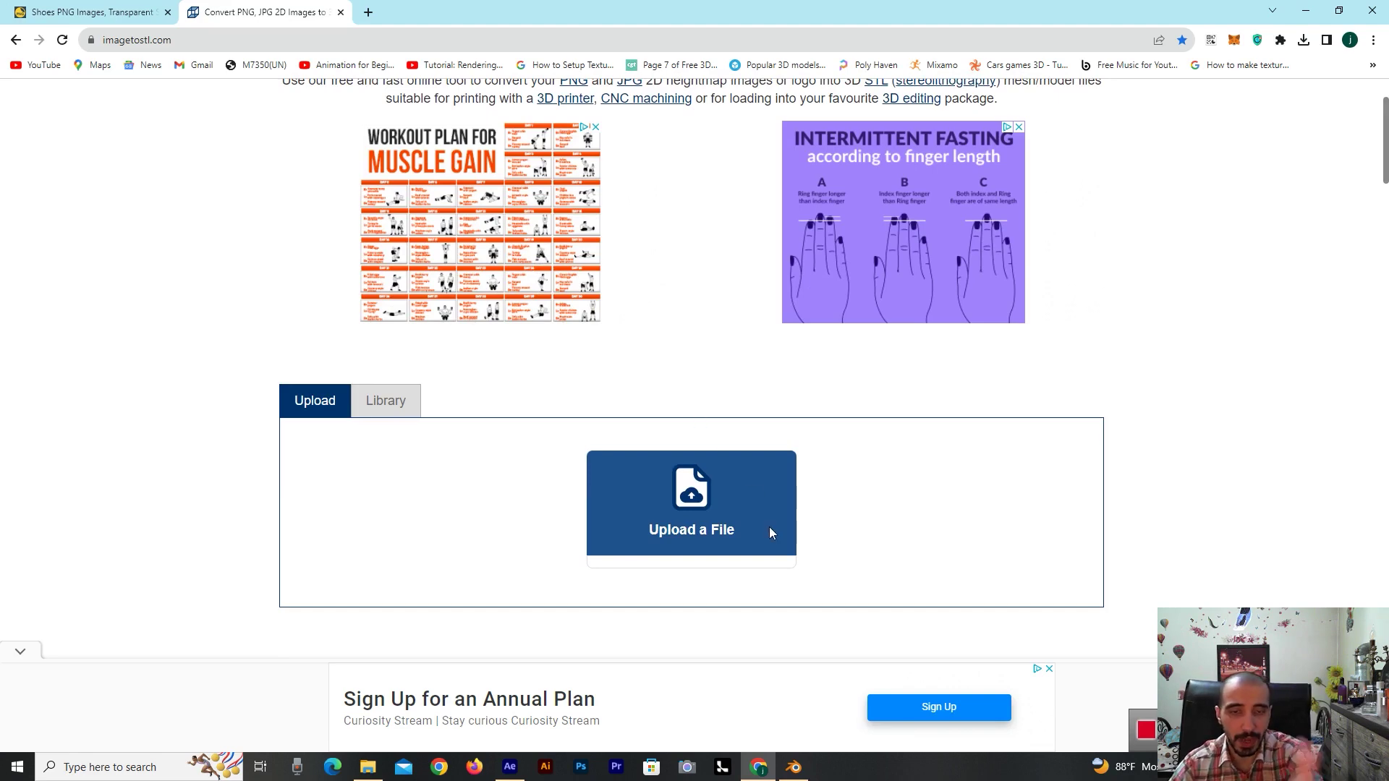
# - Upload PngItem_435309 from the Downloads folder into the converter
pyautogui.click(687, 523)
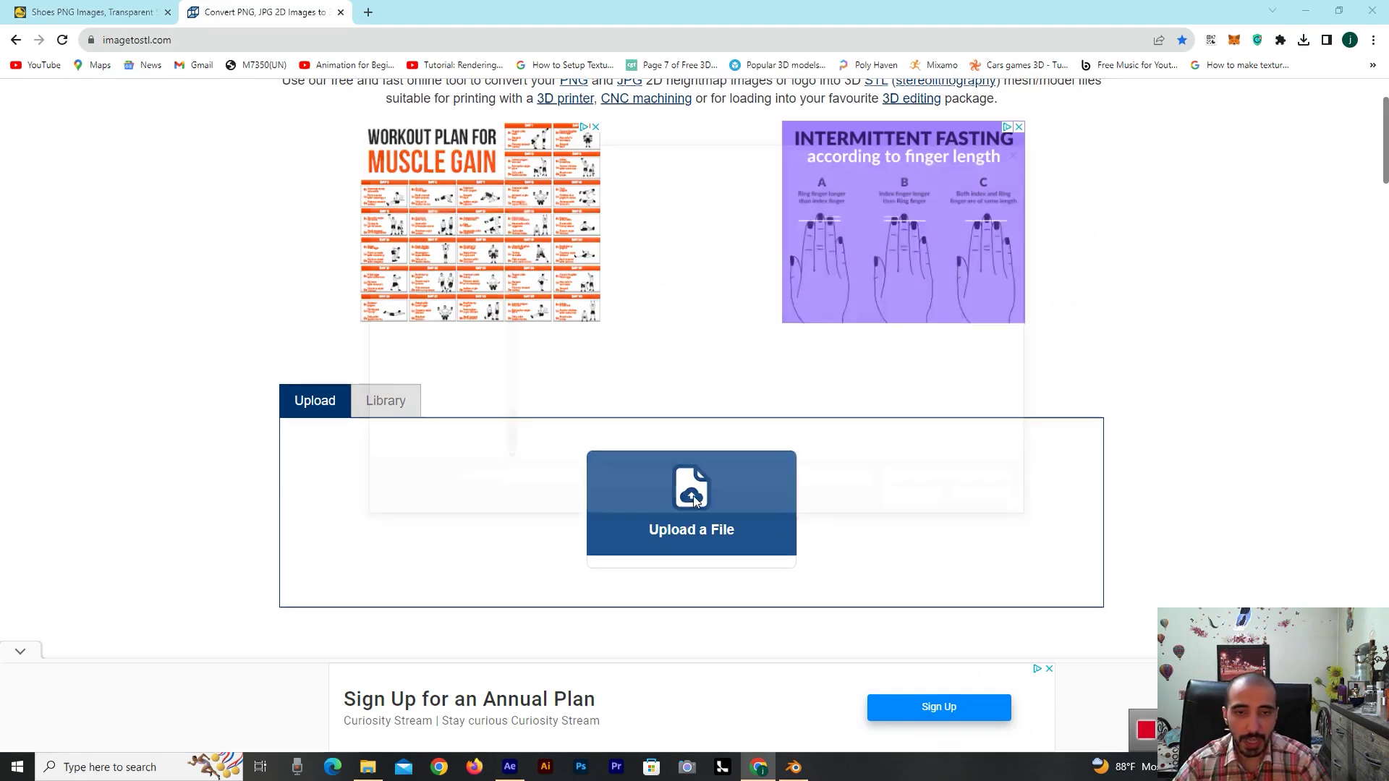
pyautogui.scroll(10, 443, 302)
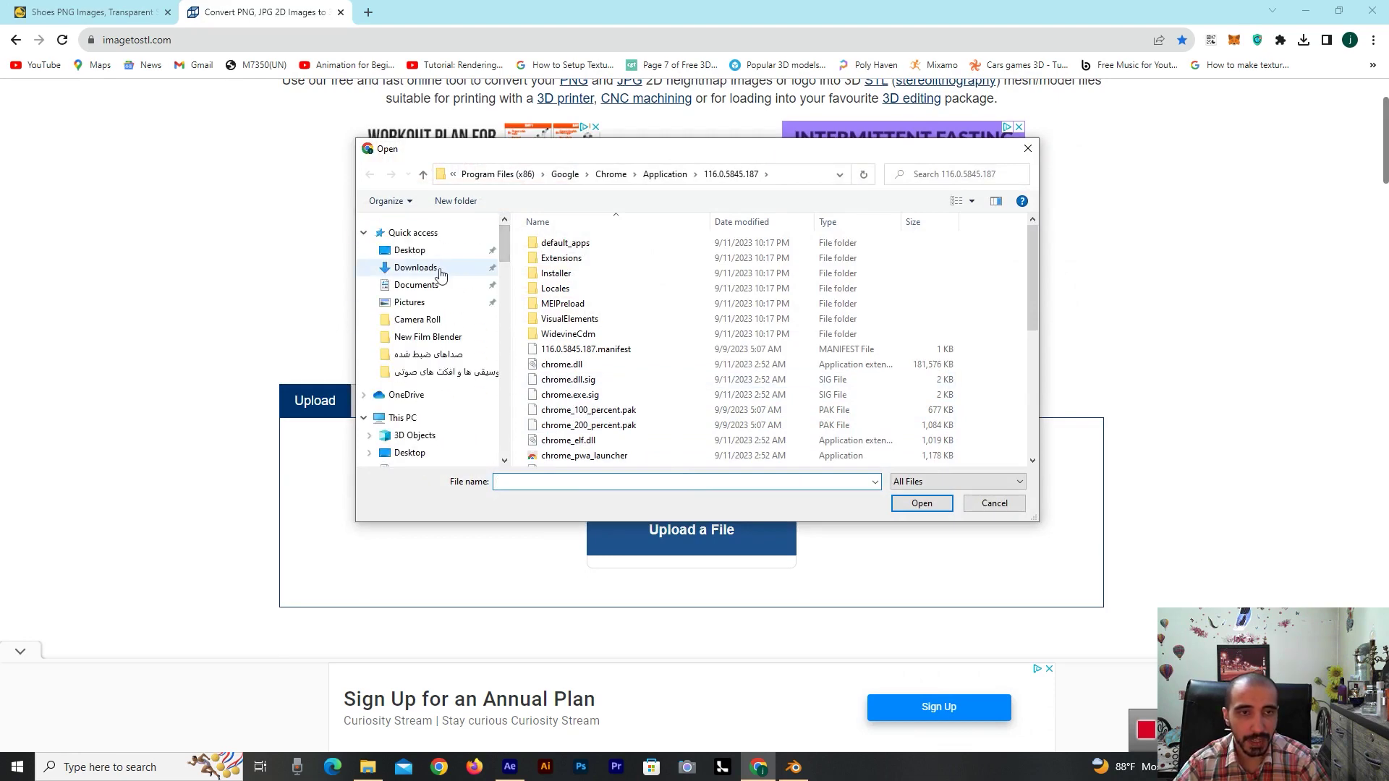
pyautogui.click(441, 269)
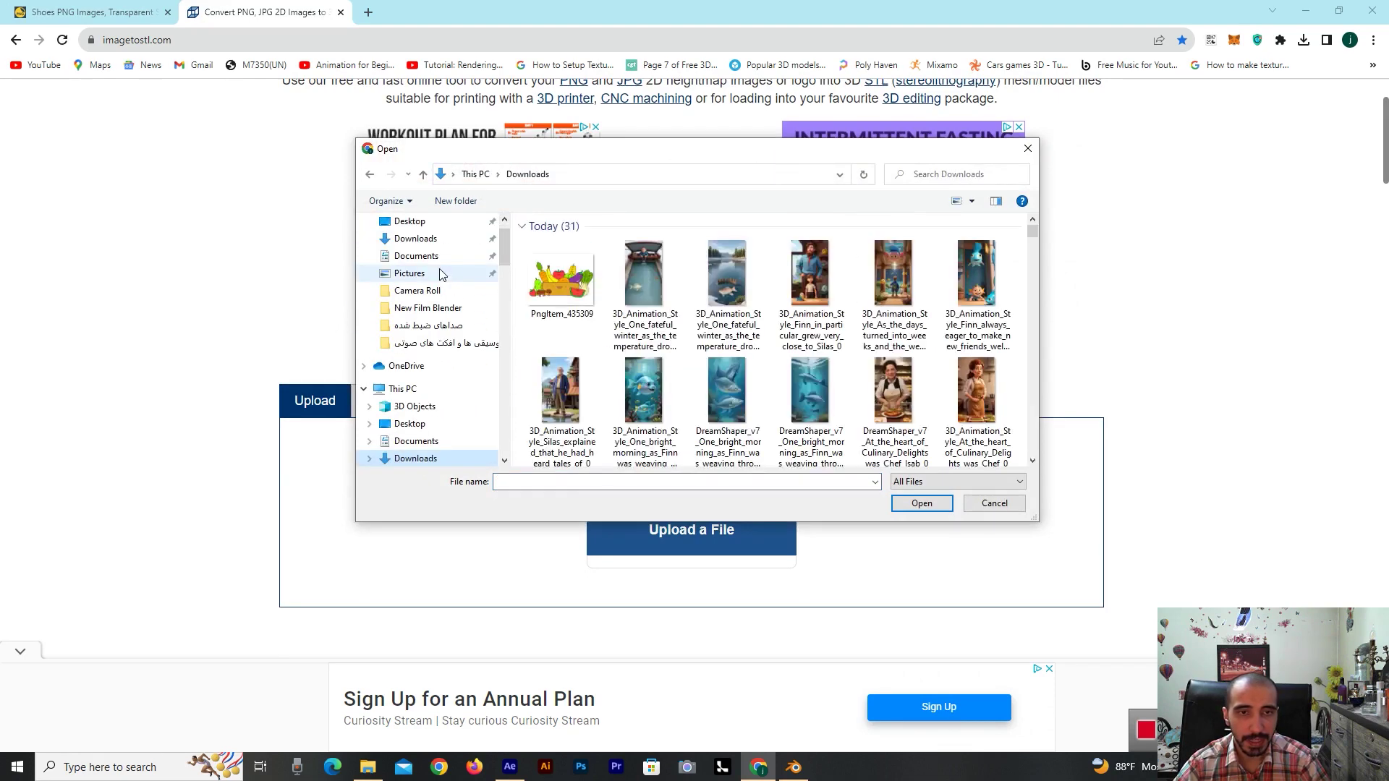
pyautogui.click(566, 293)
pyautogui.click(921, 503)
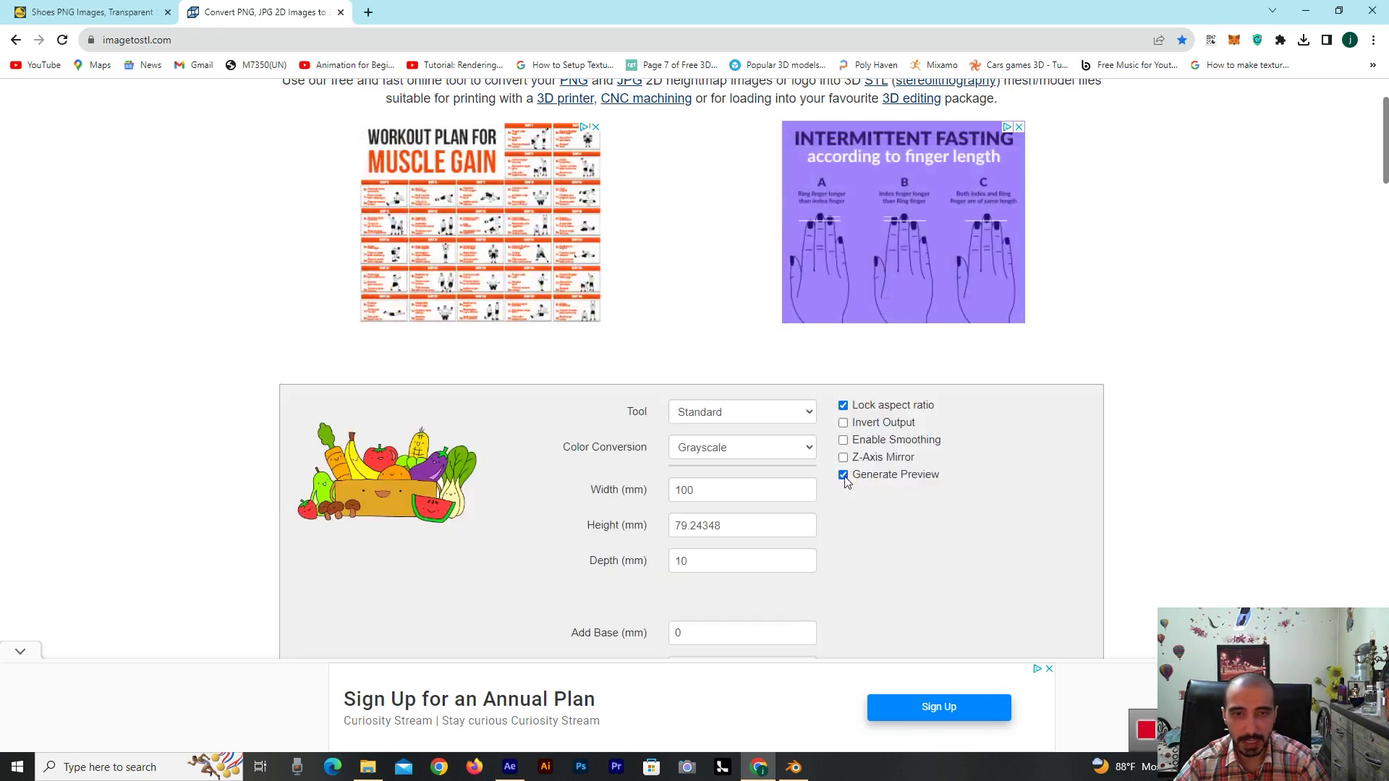
# - Choose Extrude (Color) as the conversion tool and X3D as the output file format
pyautogui.click(694, 421)
pyautogui.click(702, 474)
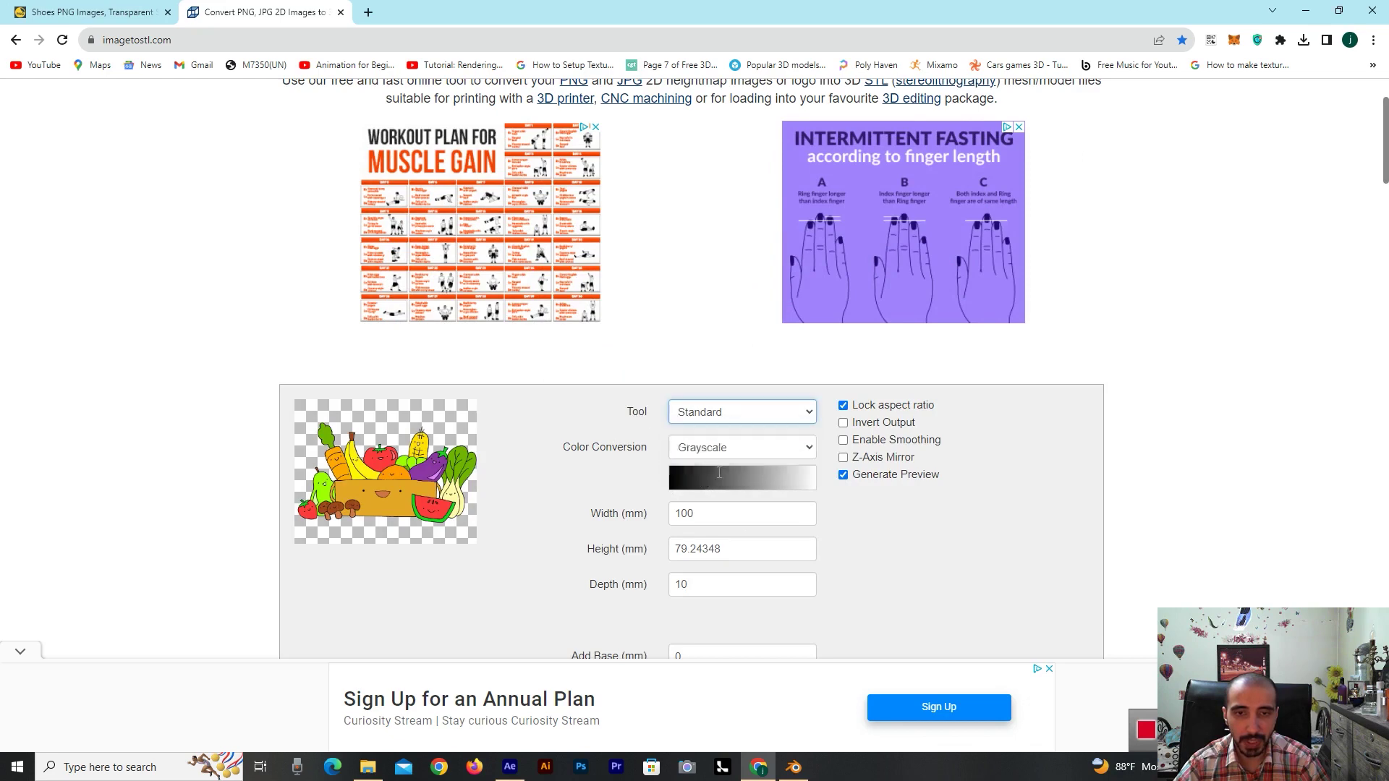
pyautogui.scroll(-2, 620, 304)
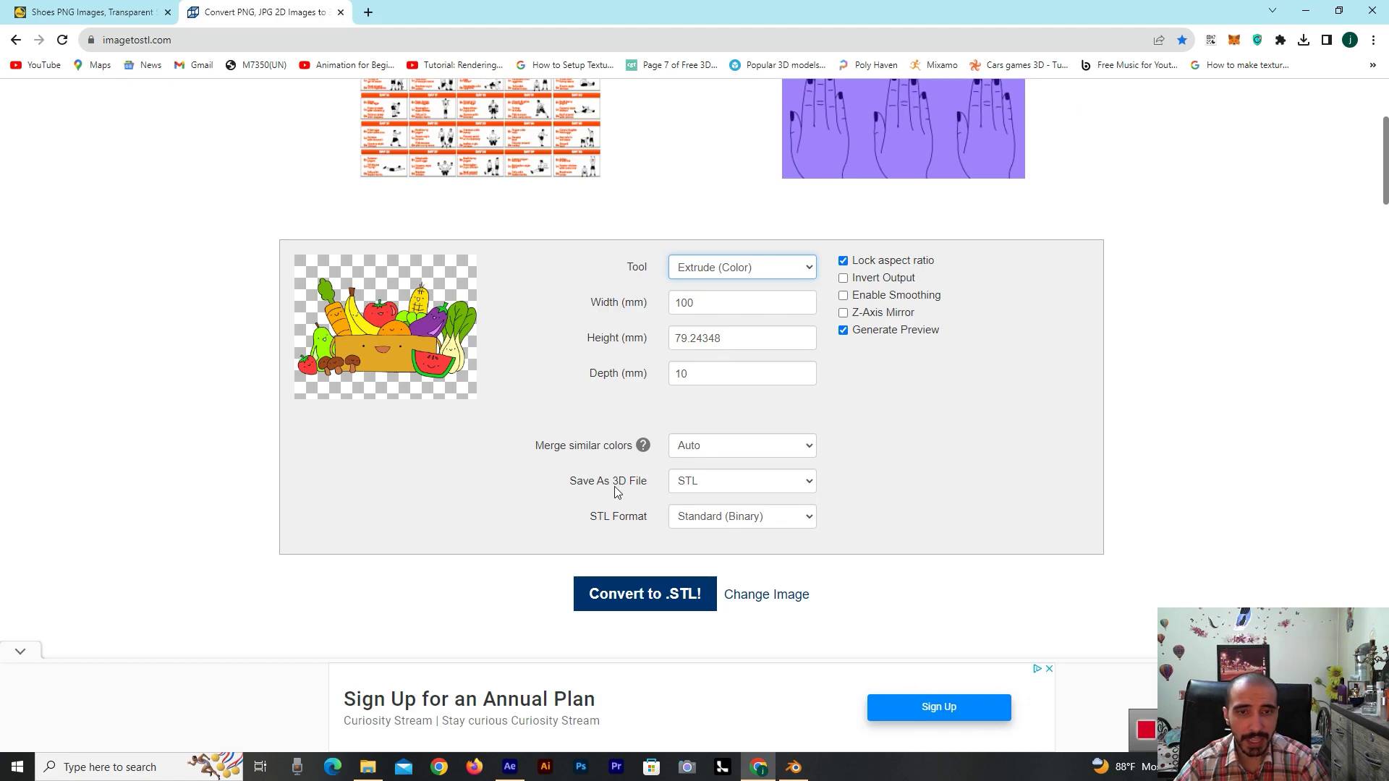
pyautogui.click(683, 488)
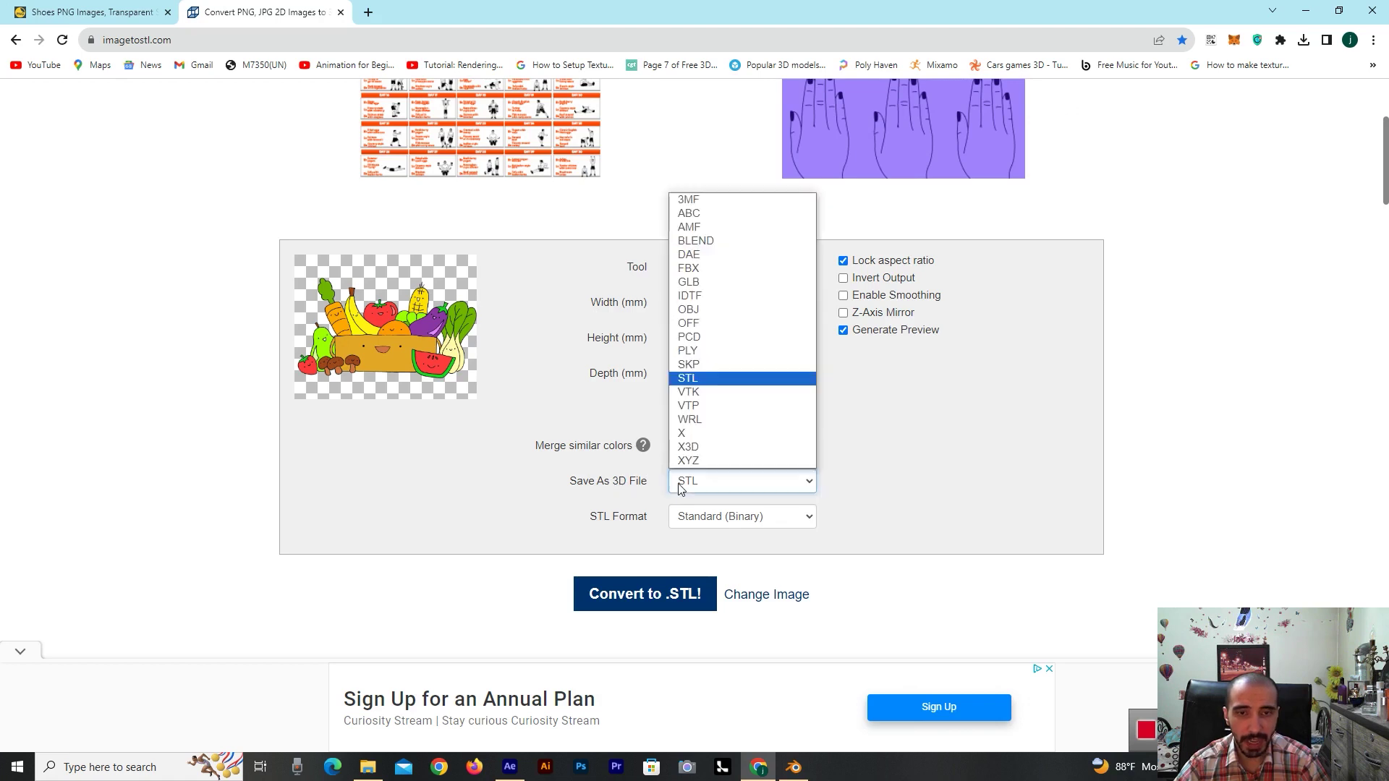
pyautogui.click(688, 448)
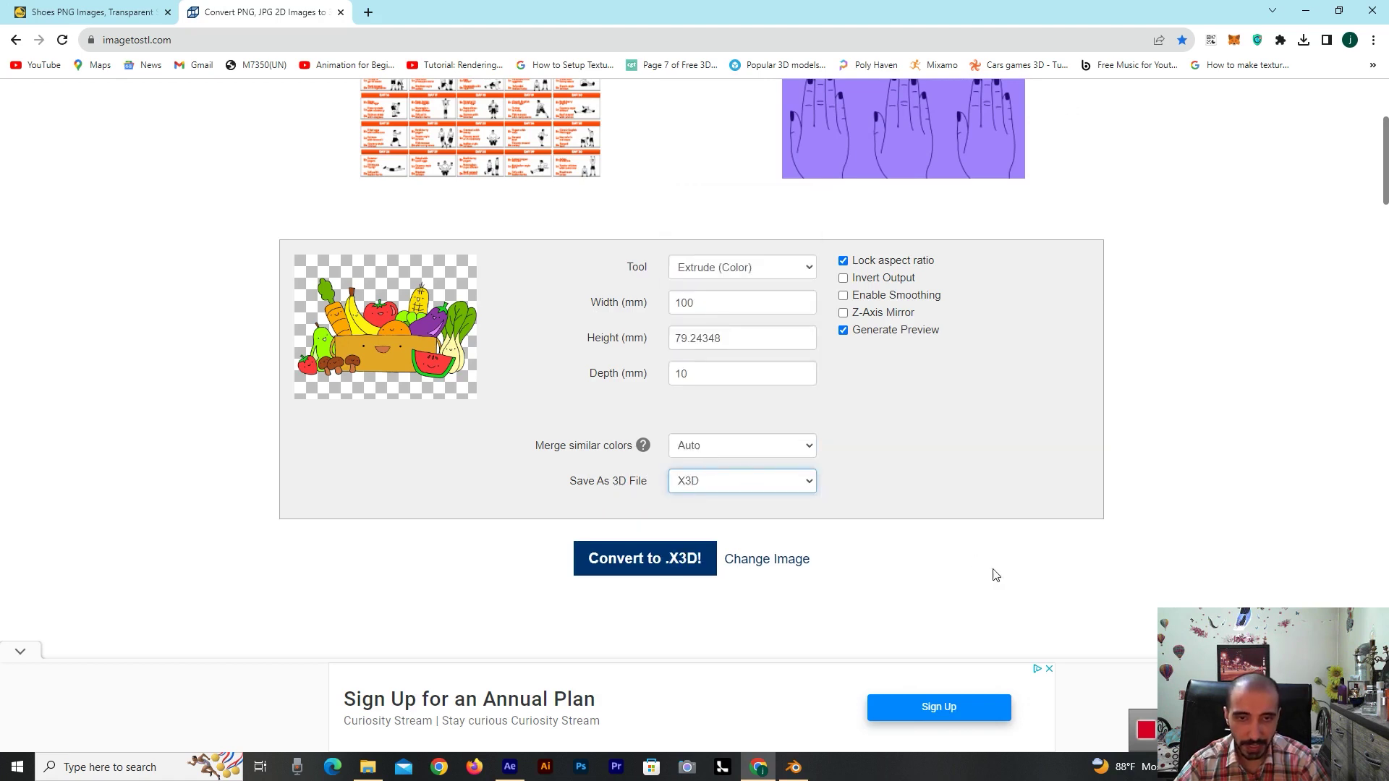
# - Convert the fruit basket to .X3D and tilt the preview to check its depth
pyautogui.click(654, 566)
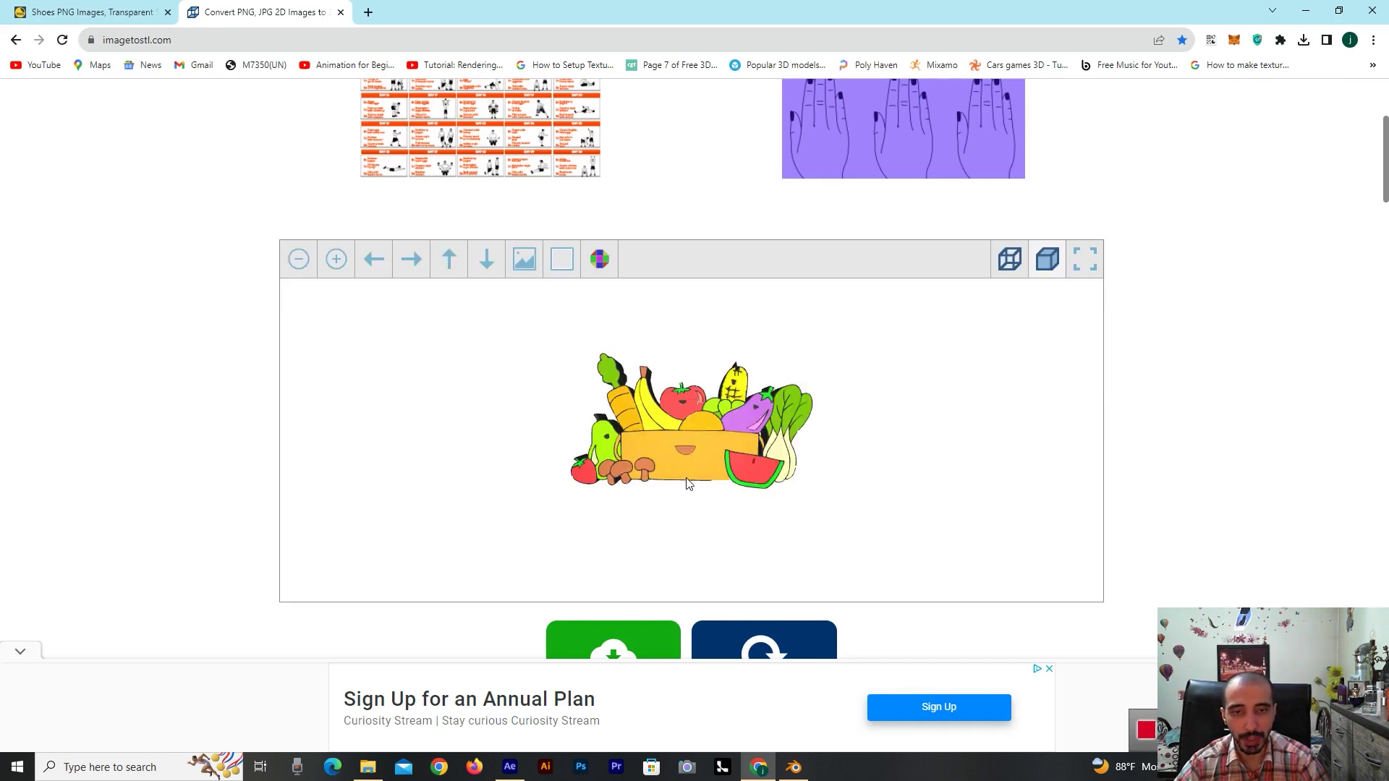
pyautogui.moveTo(688, 484)
pyautogui.mouseDown()
pyautogui.moveTo(714, 471)
pyautogui.moveTo(699, 494)
pyautogui.moveTo(652, 480)
pyautogui.moveTo(648, 465)
pyautogui.moveTo(749, 439)
pyautogui.moveTo(738, 471)
pyautogui.moveTo(523, 461)
pyautogui.moveTo(715, 450)
pyautogui.moveTo(701, 487)
pyautogui.mouseUp()
pyautogui.scroll(-1, 1060, 638)
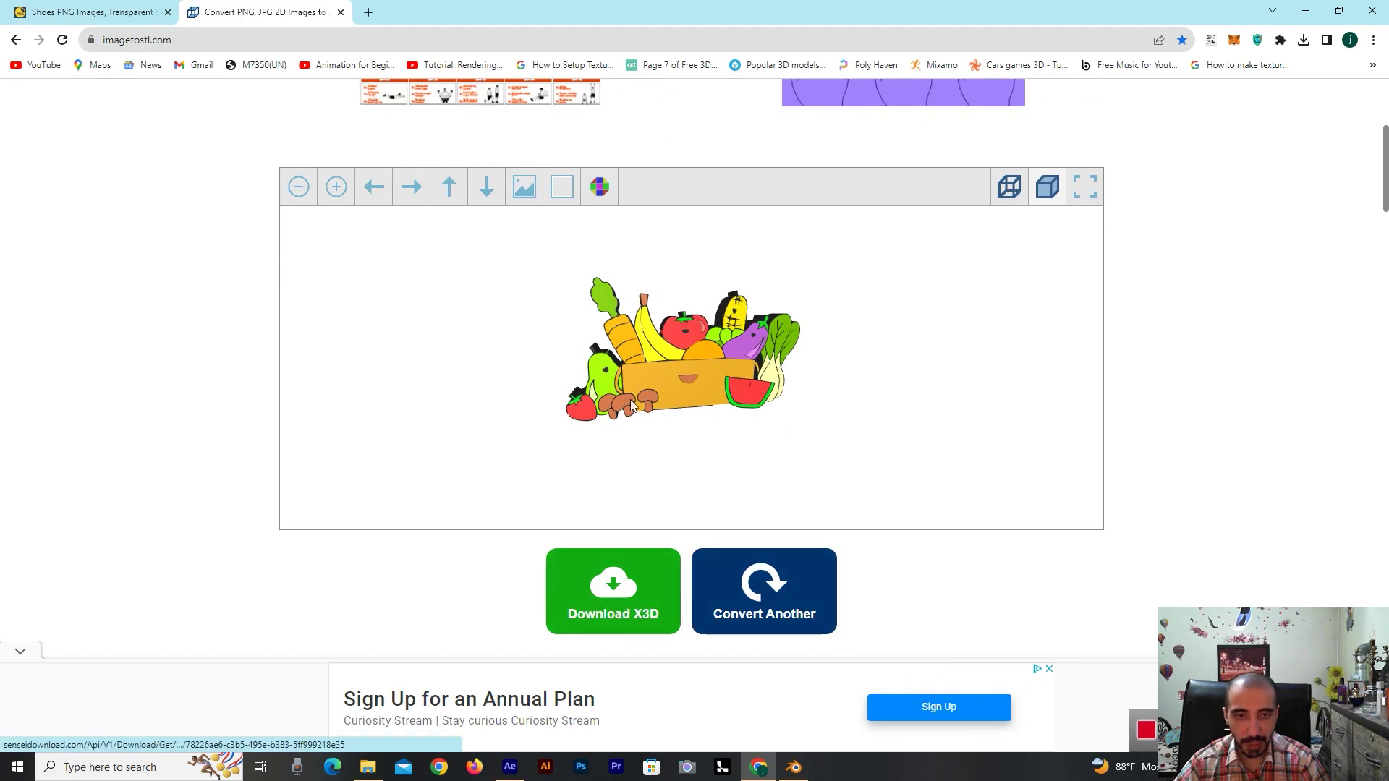
# - Download the X3D model, dismiss the ad, and switch over to Blender
pyautogui.click(583, 602)
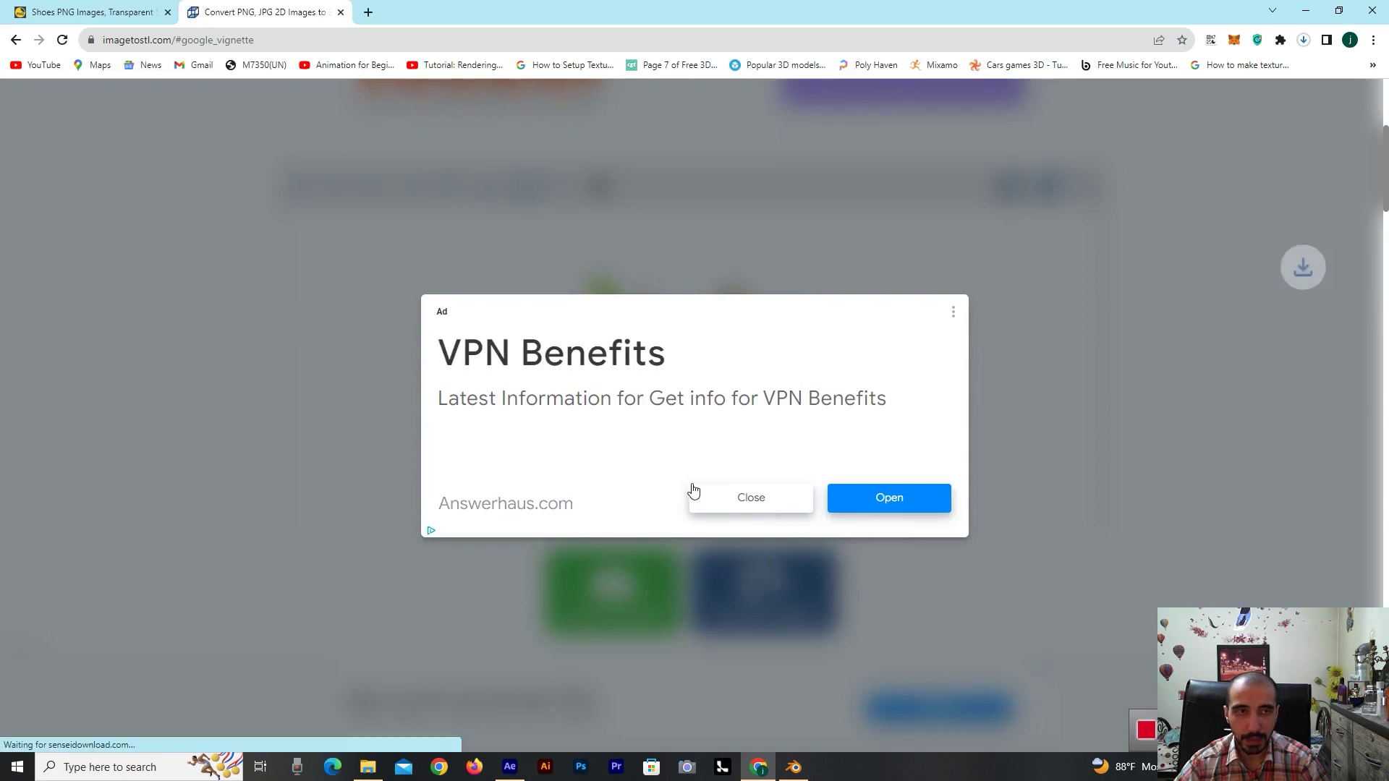
pyautogui.click(716, 496)
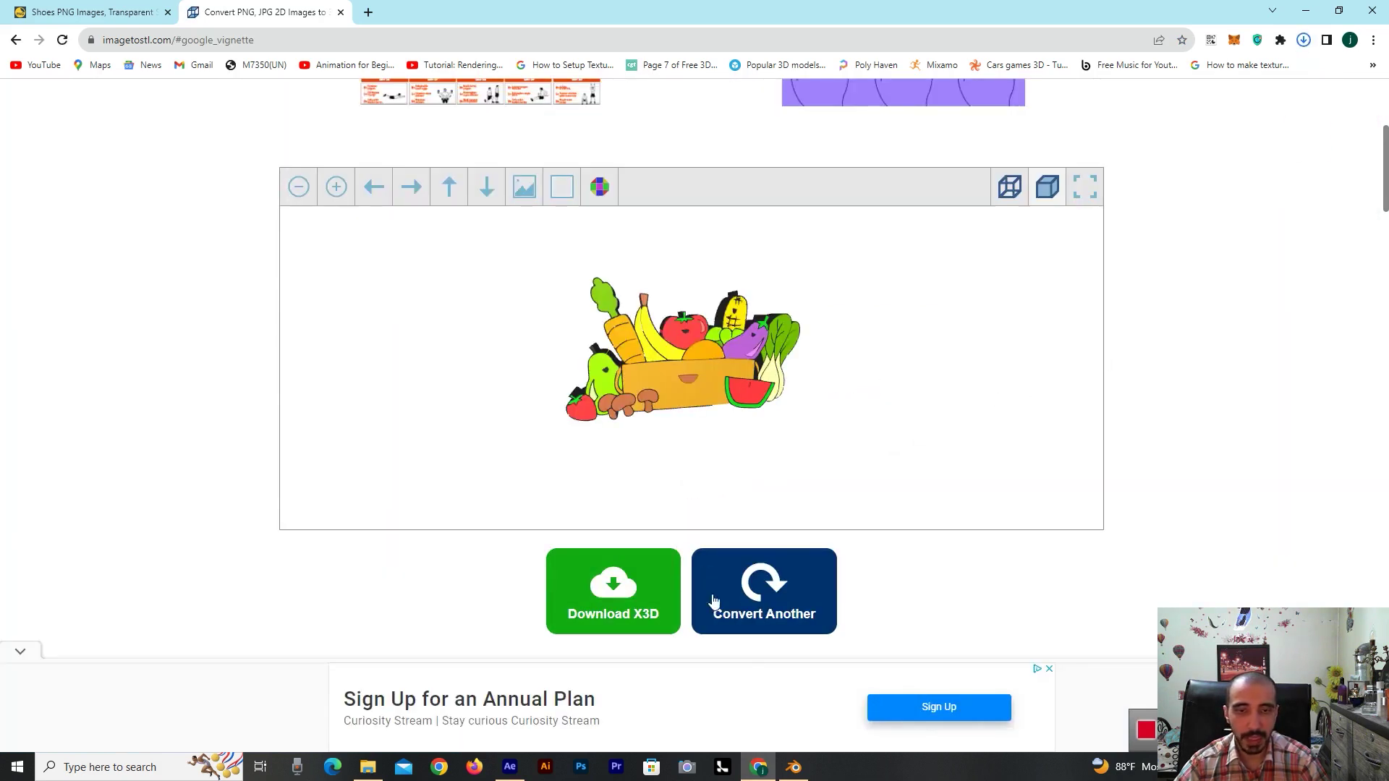
pyautogui.click(799, 775)
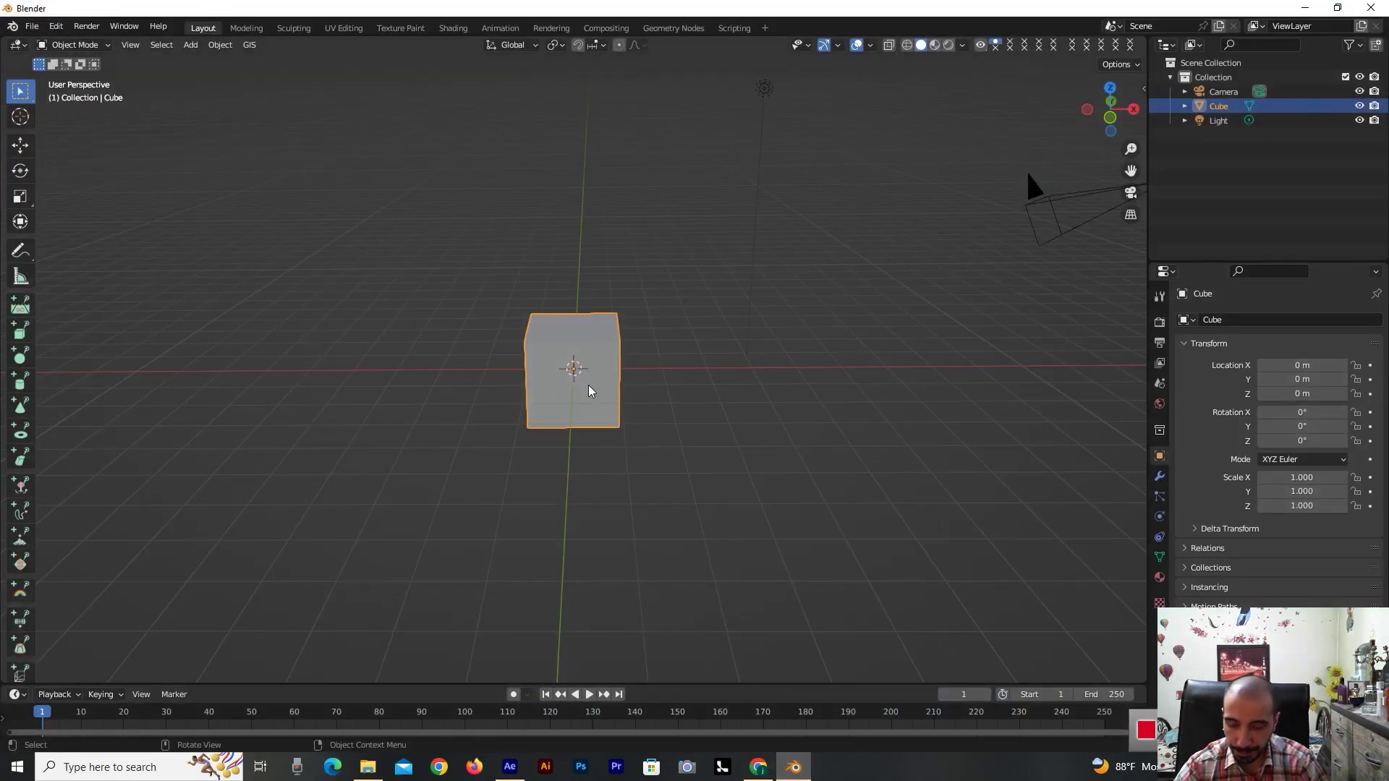
# - Delete the default cube and open the X3D Extensible 3D export browser on Downloads
pyautogui.press('Delete')
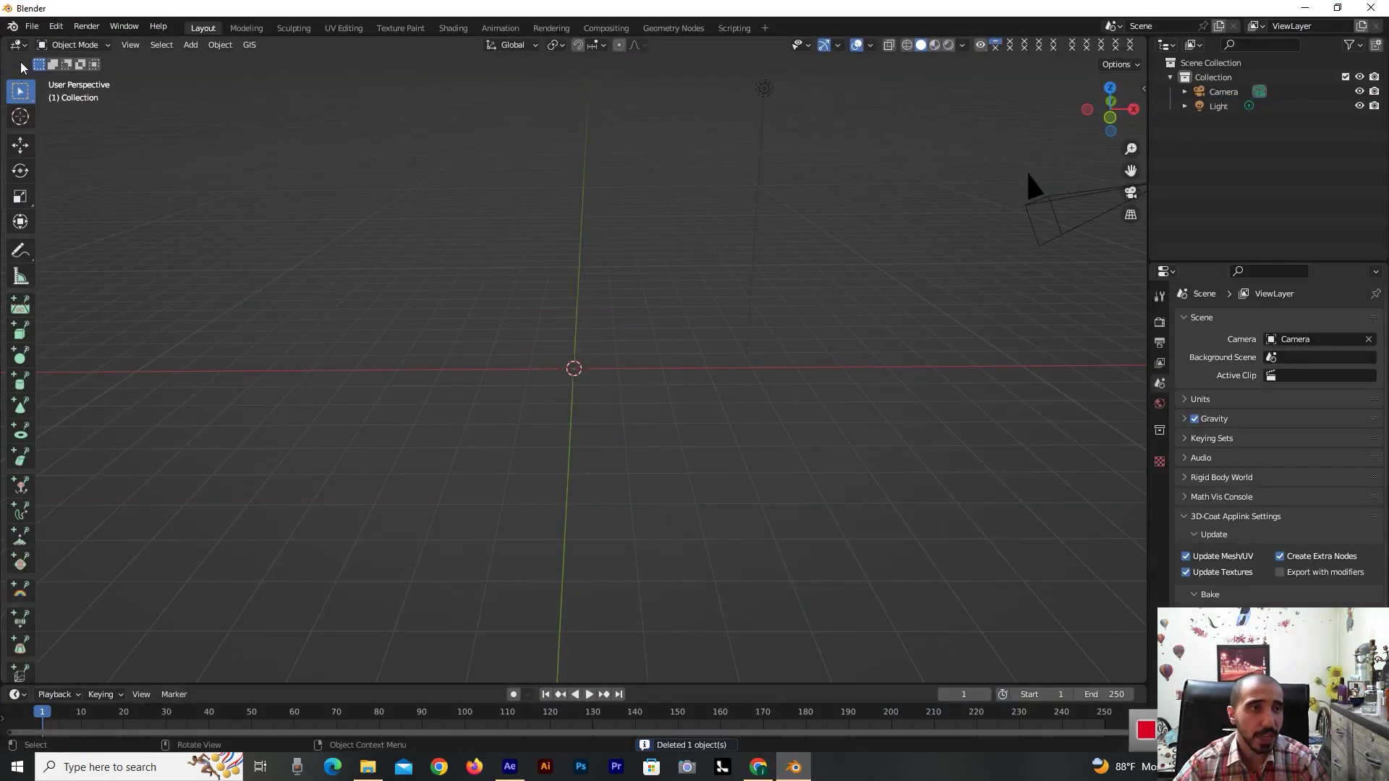
pyautogui.click(32, 32)
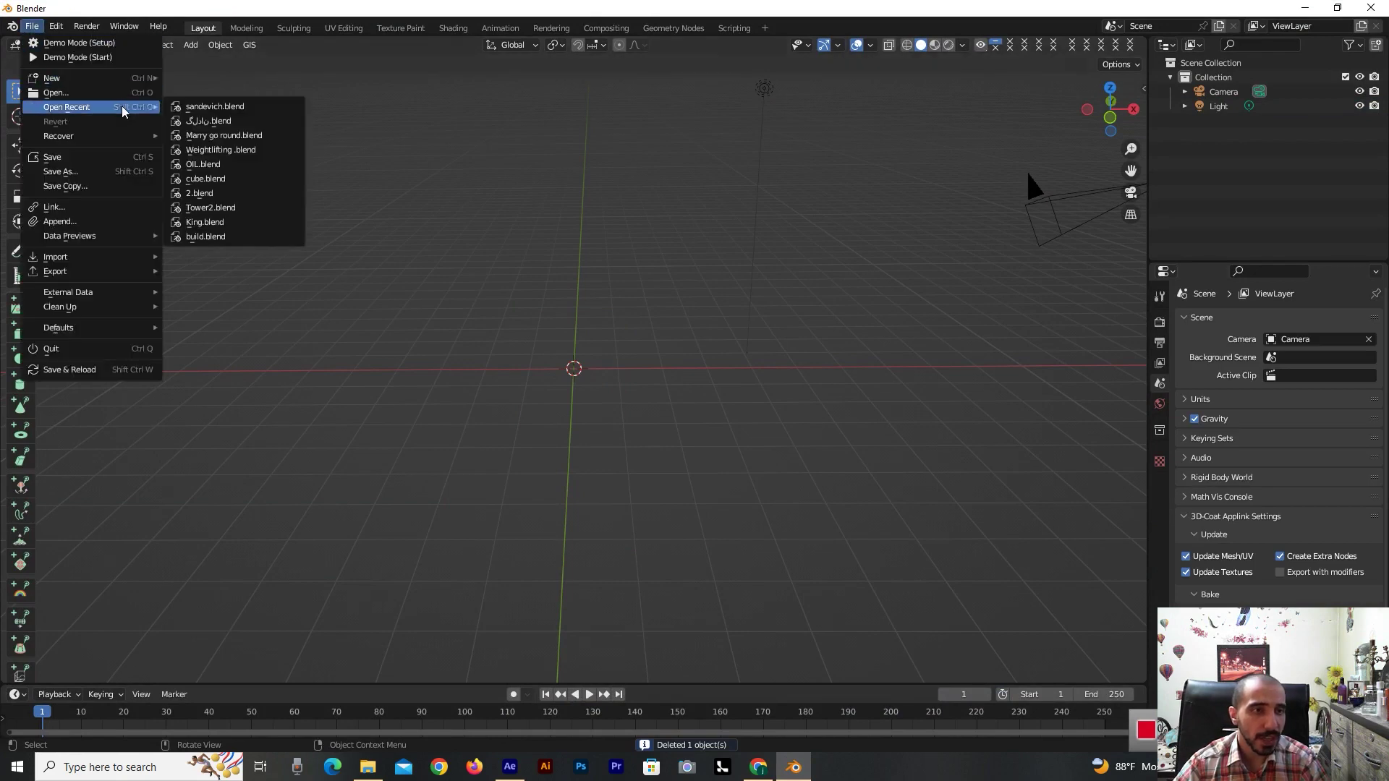
pyautogui.moveTo(94, 278)
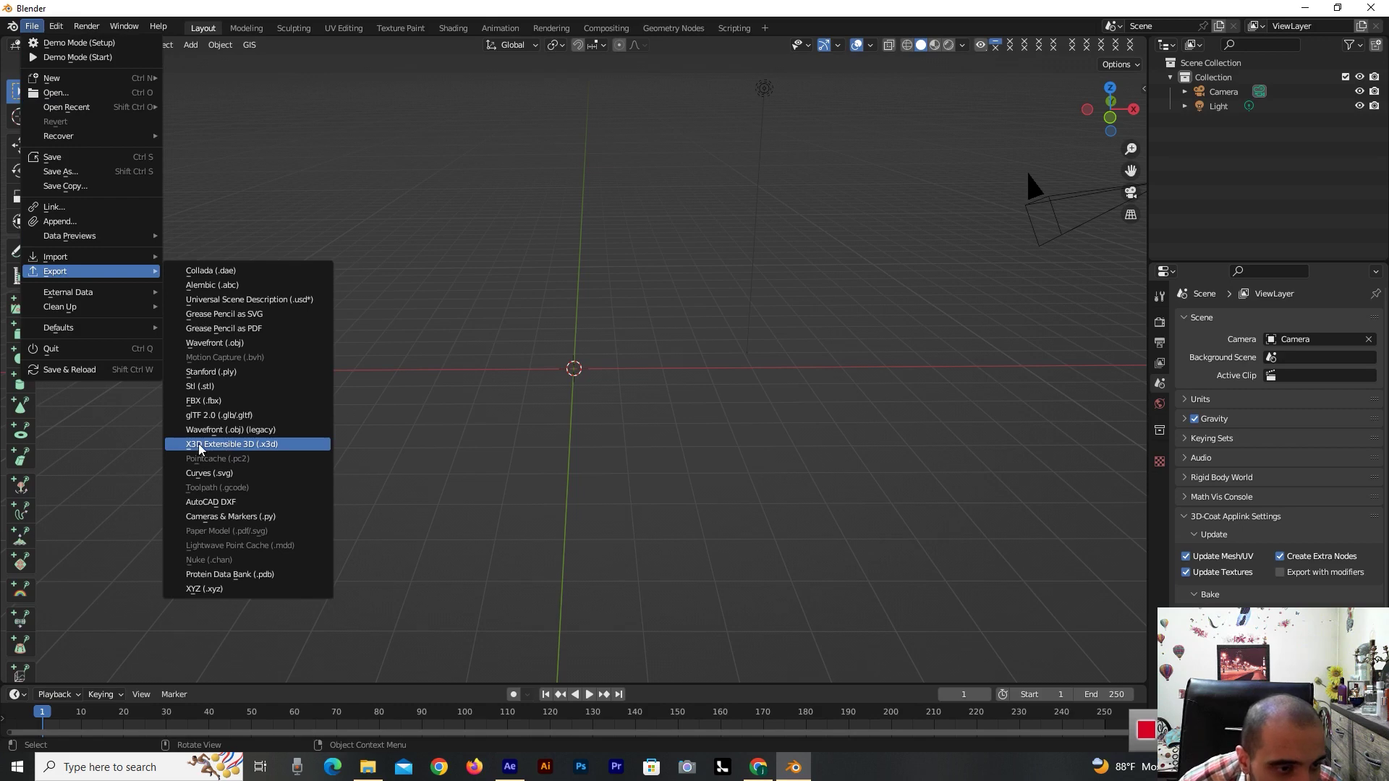
pyautogui.click(272, 445)
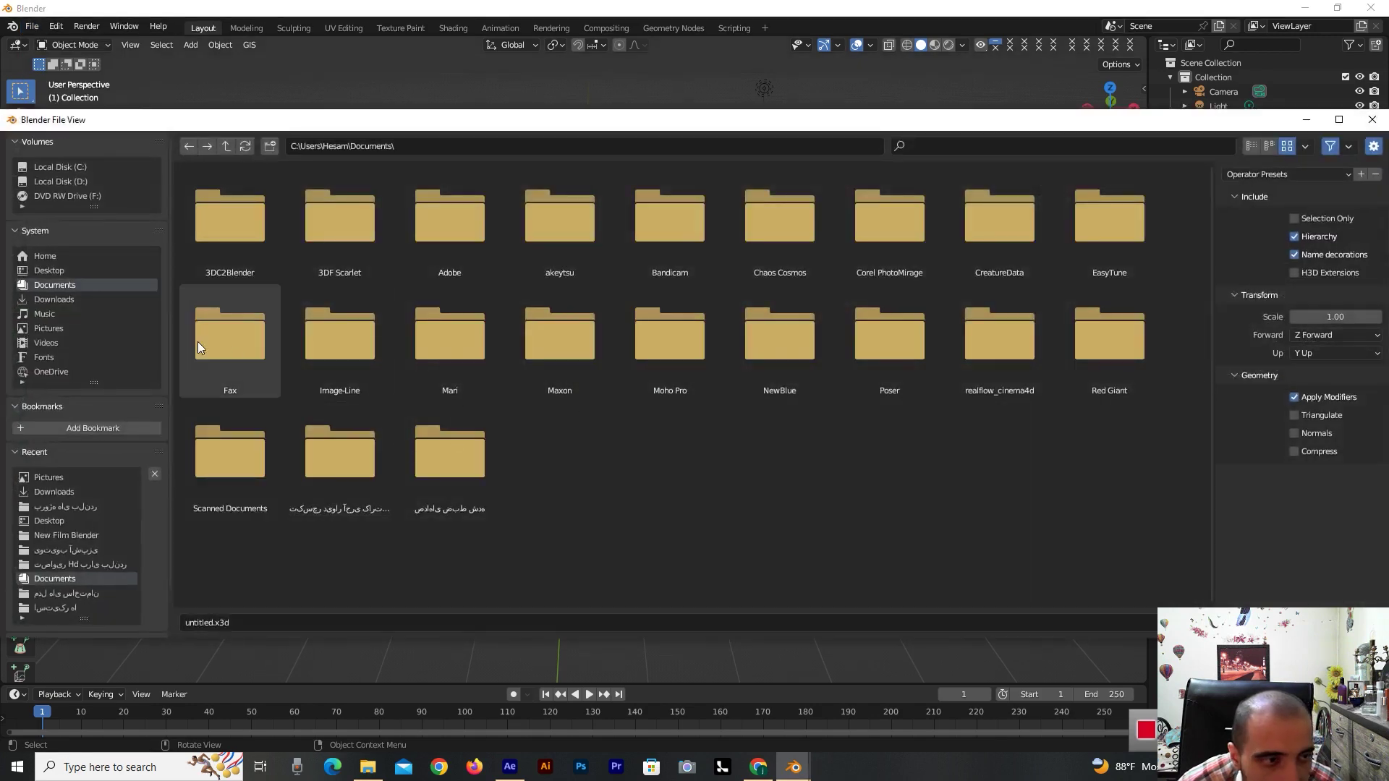
pyautogui.click(45, 300)
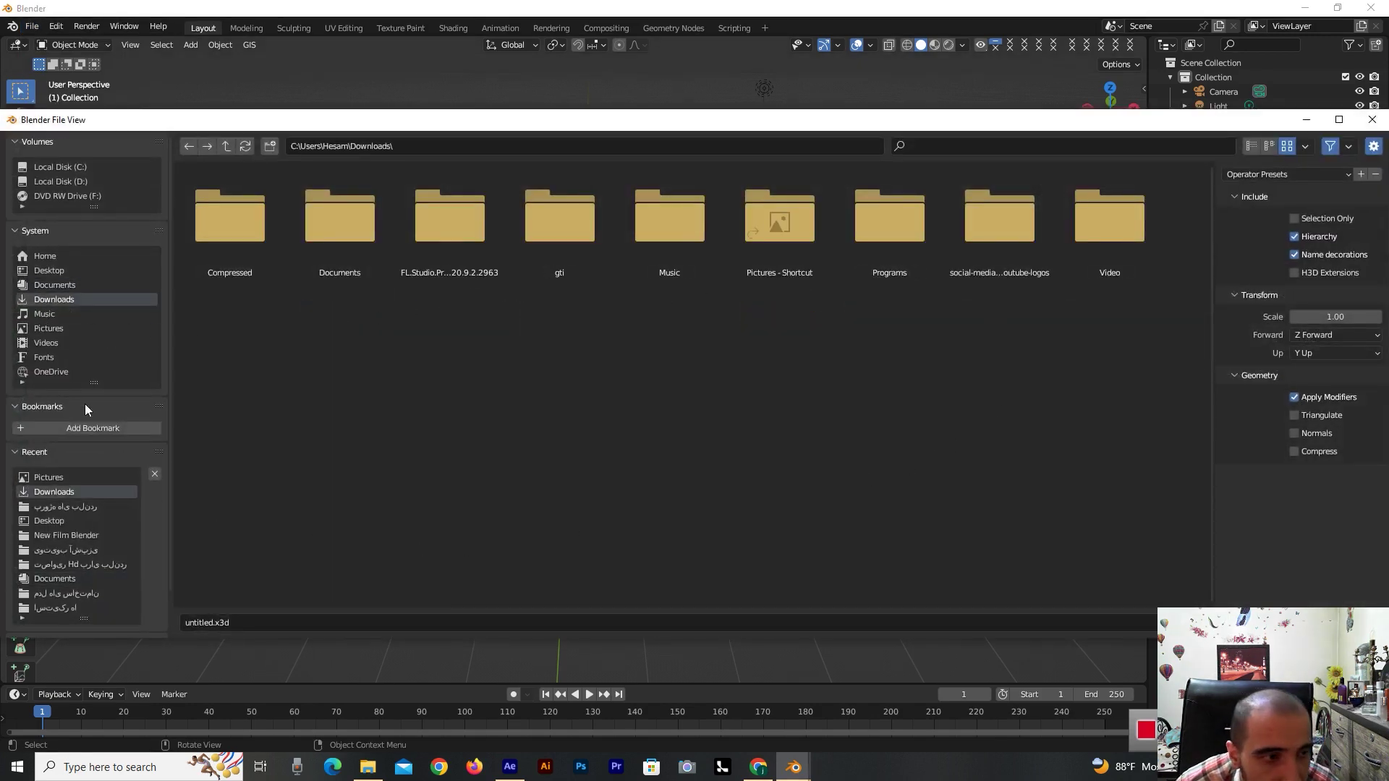
pyautogui.click(58, 298)
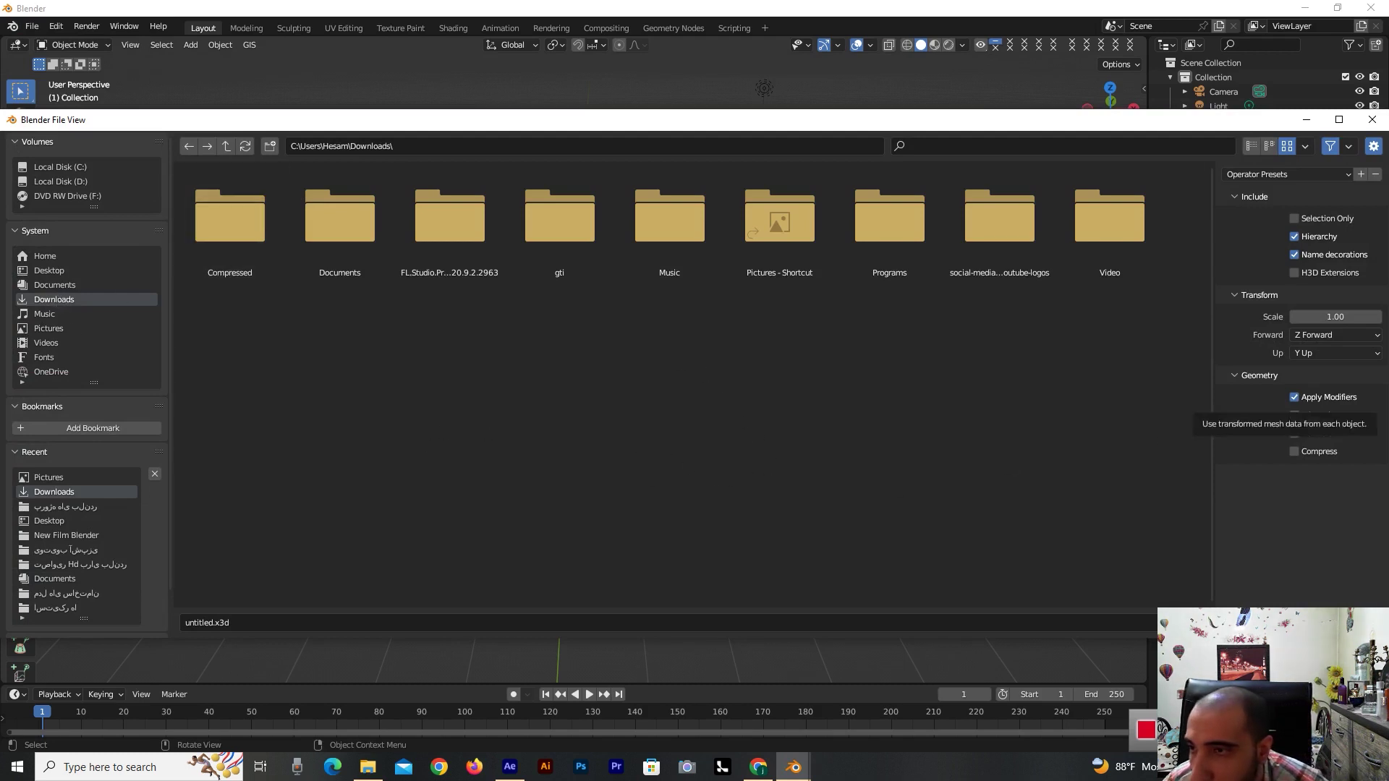
pyautogui.hotkey('alt', 'Tab')
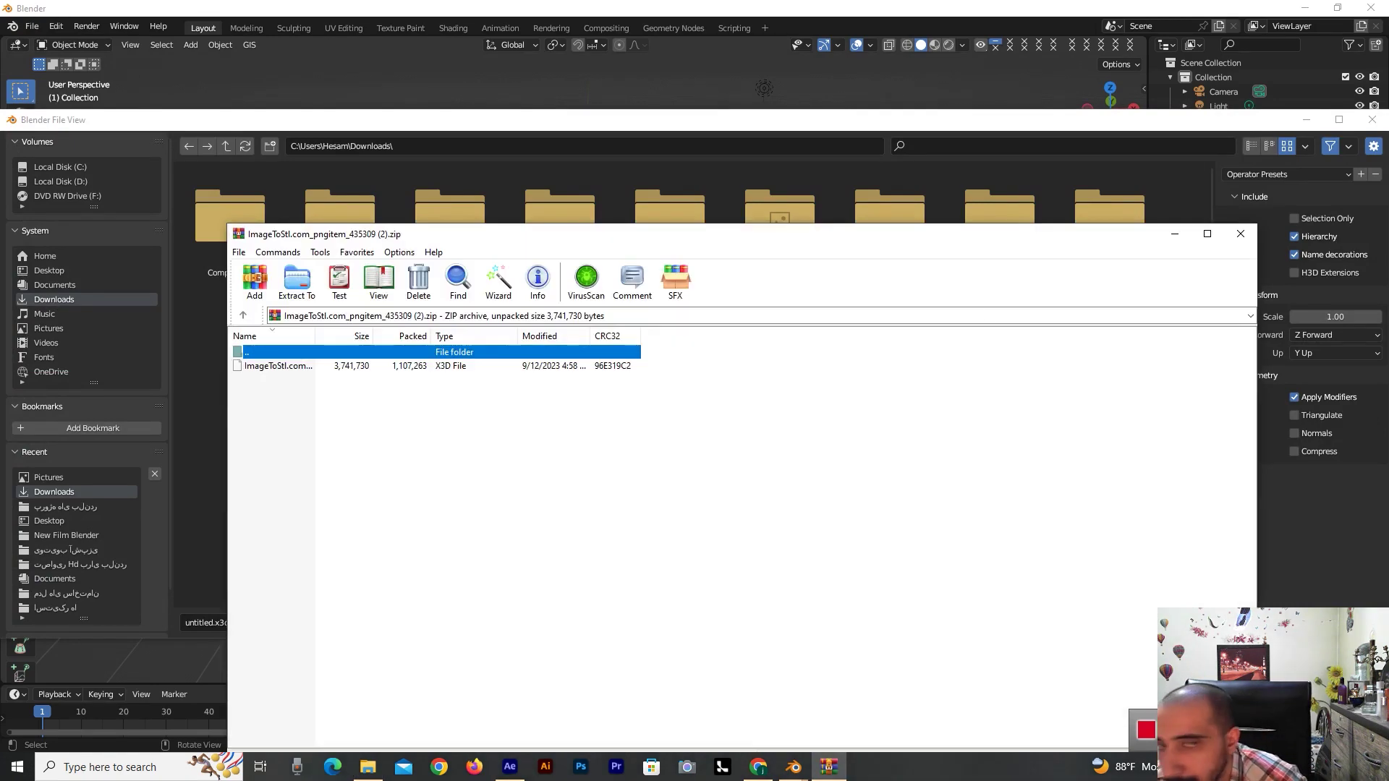
# - Extract the .x3d file from the ImageToStl archive into Downloads and close WinRAR
pyautogui.click(376, 367)
pyautogui.click(297, 281)
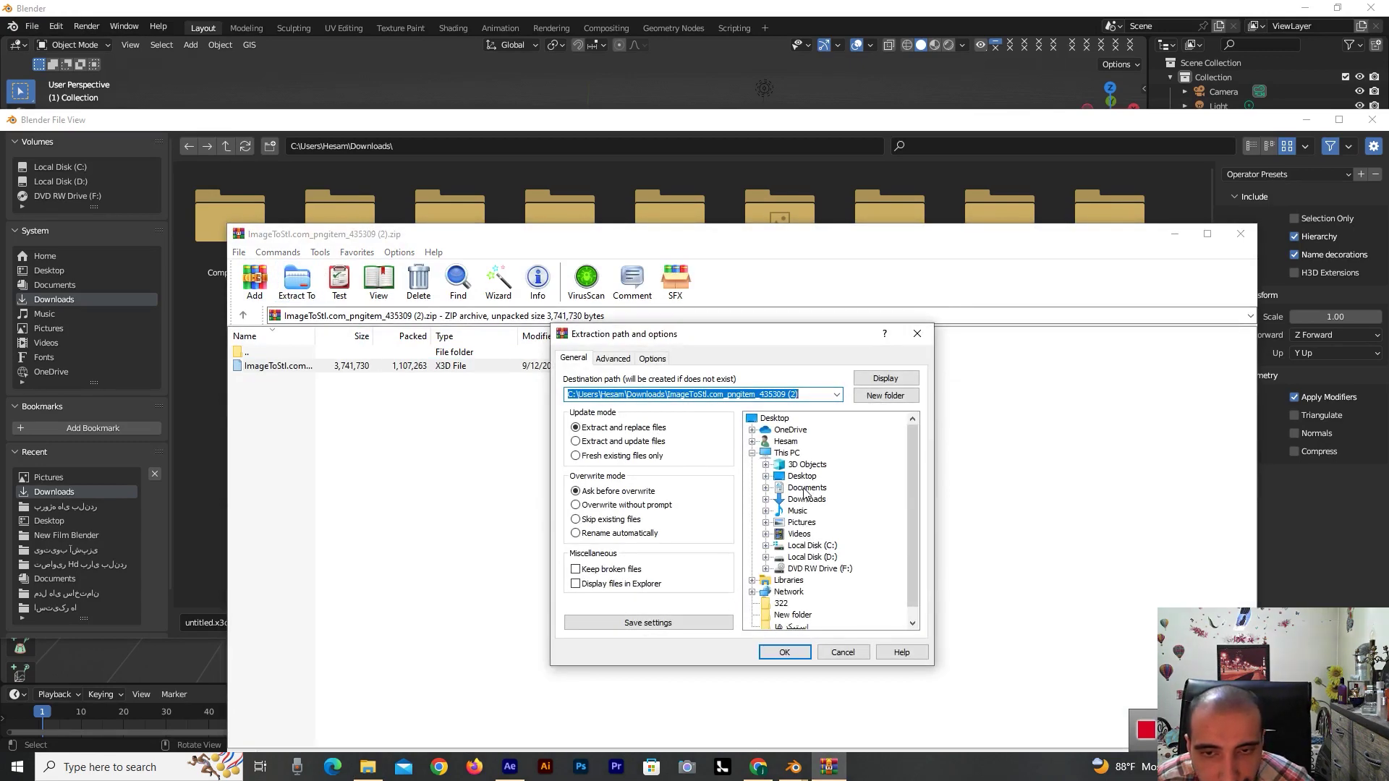
pyautogui.click(800, 500)
pyautogui.click(800, 651)
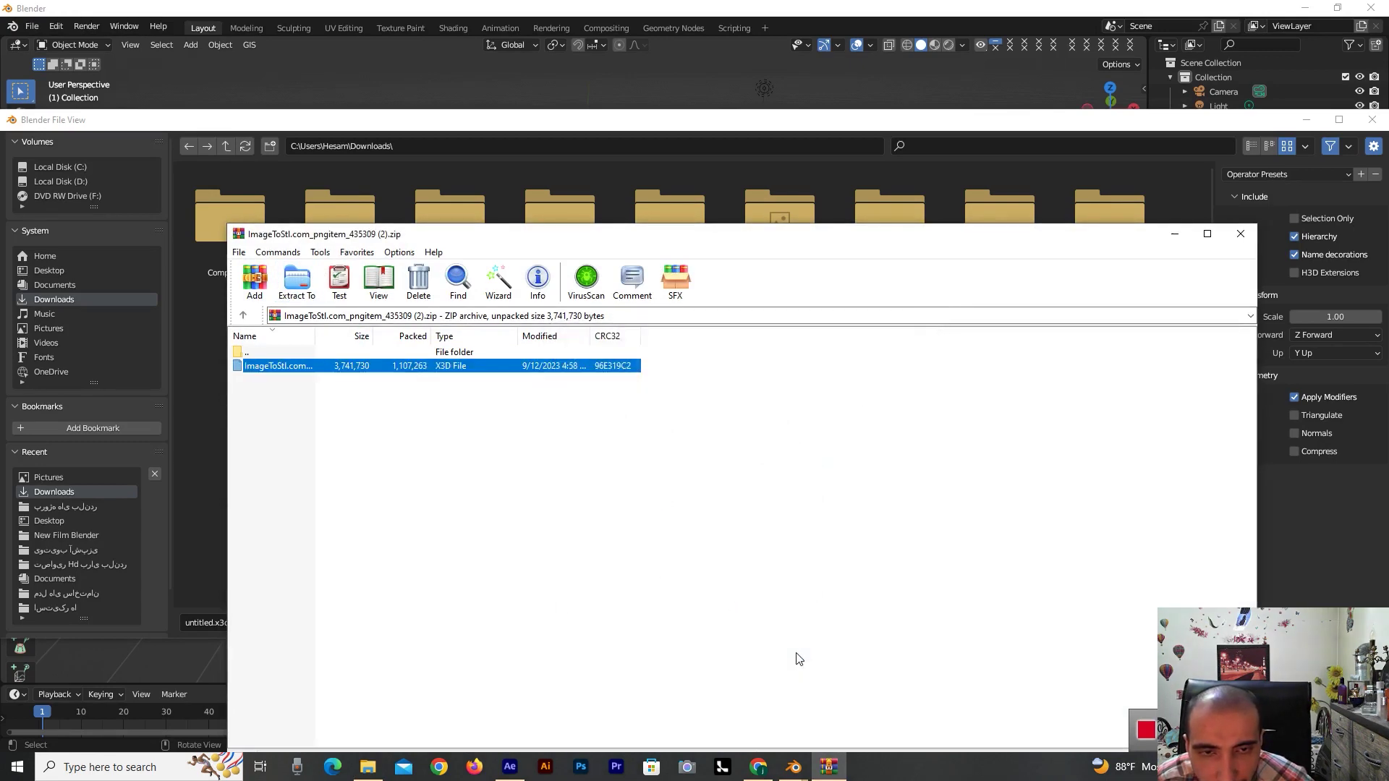
pyautogui.click(1240, 233)
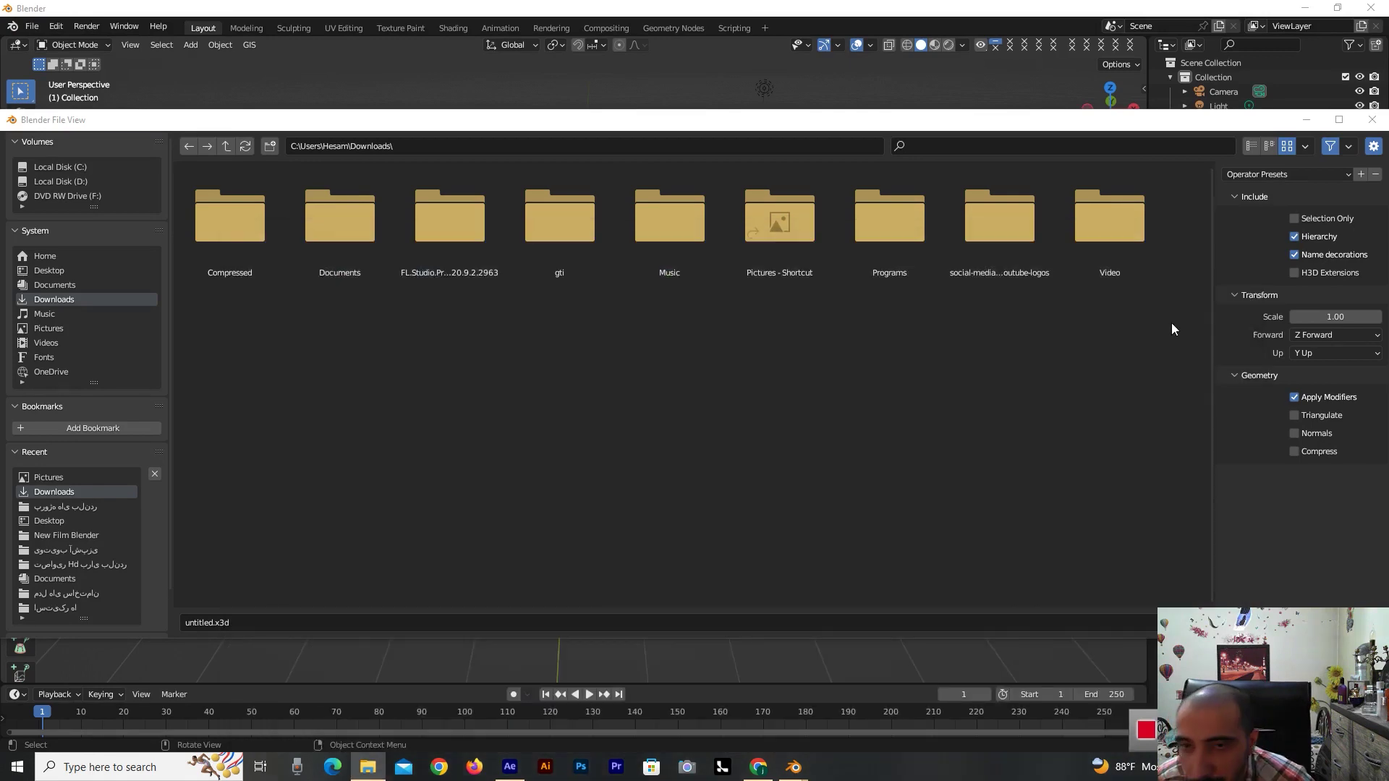
# - Export the scene as X3D over the extracted ImageToStl .x3d file in Downloads
pyautogui.click(188, 147)
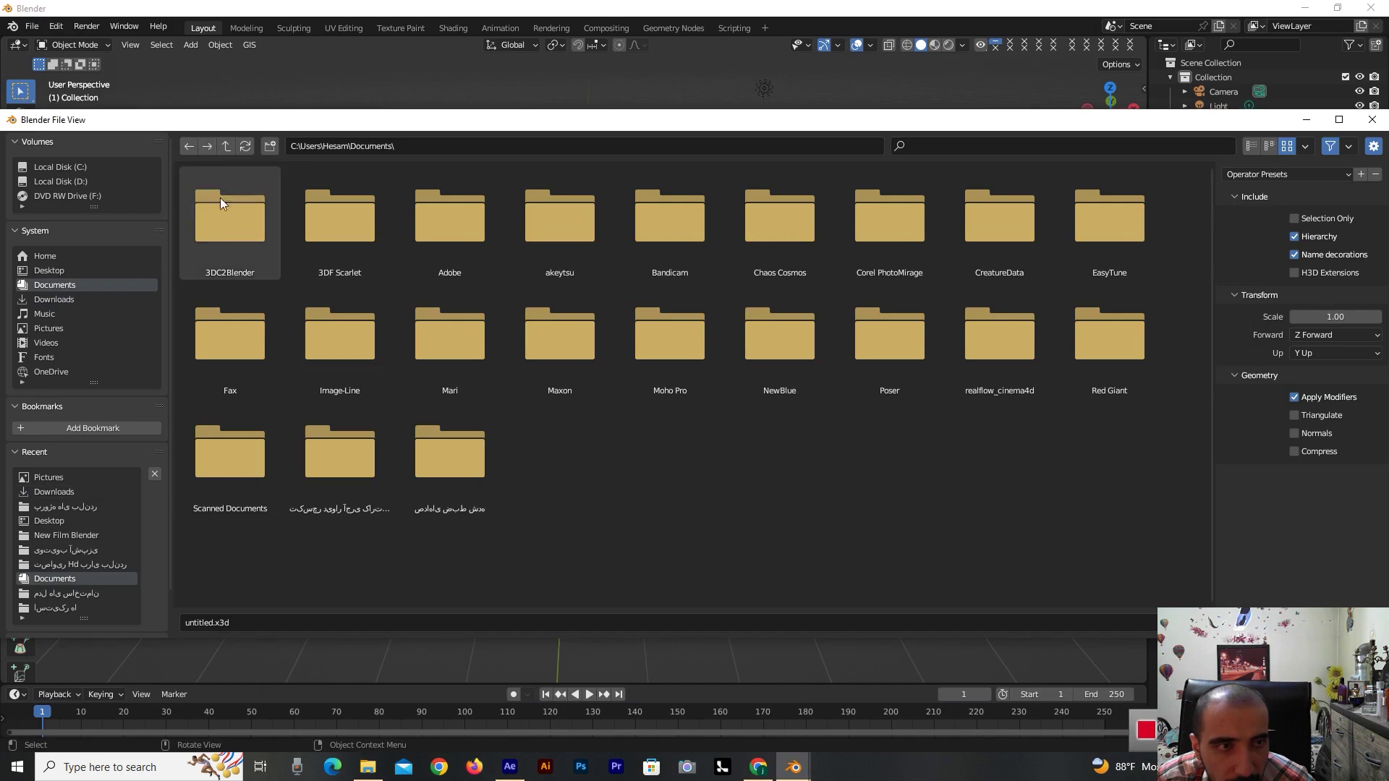
pyautogui.click(70, 303)
pyautogui.click(216, 346)
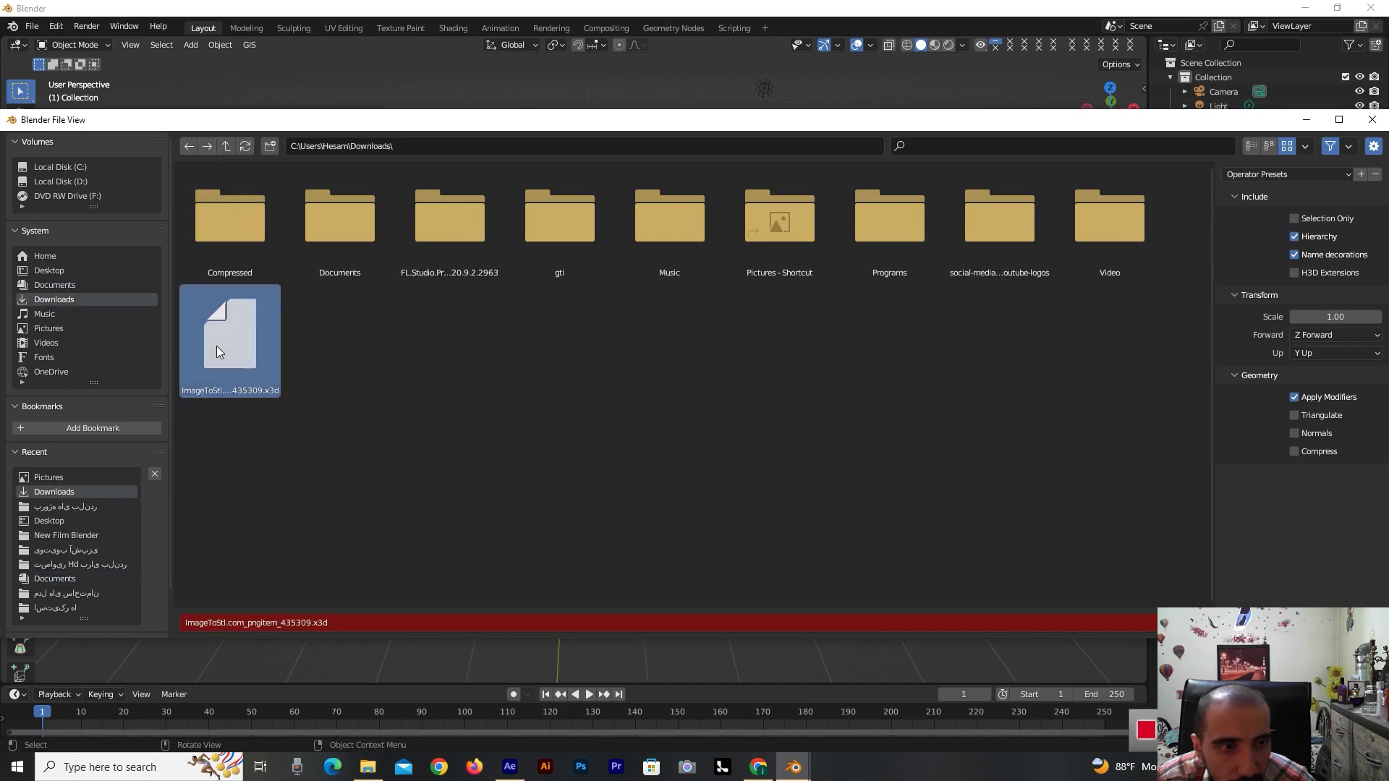
pyautogui.press('Return')
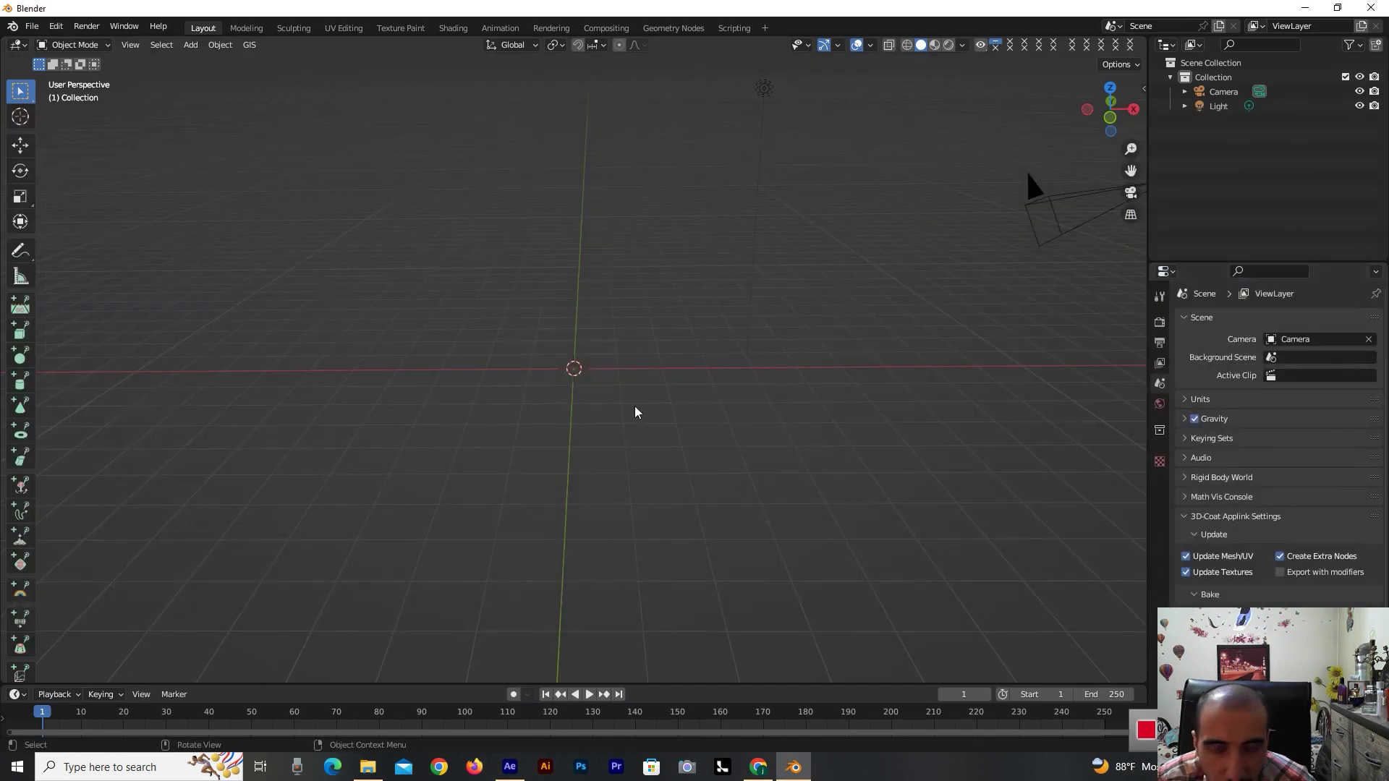
pyautogui.scroll(-5, 660, 397)
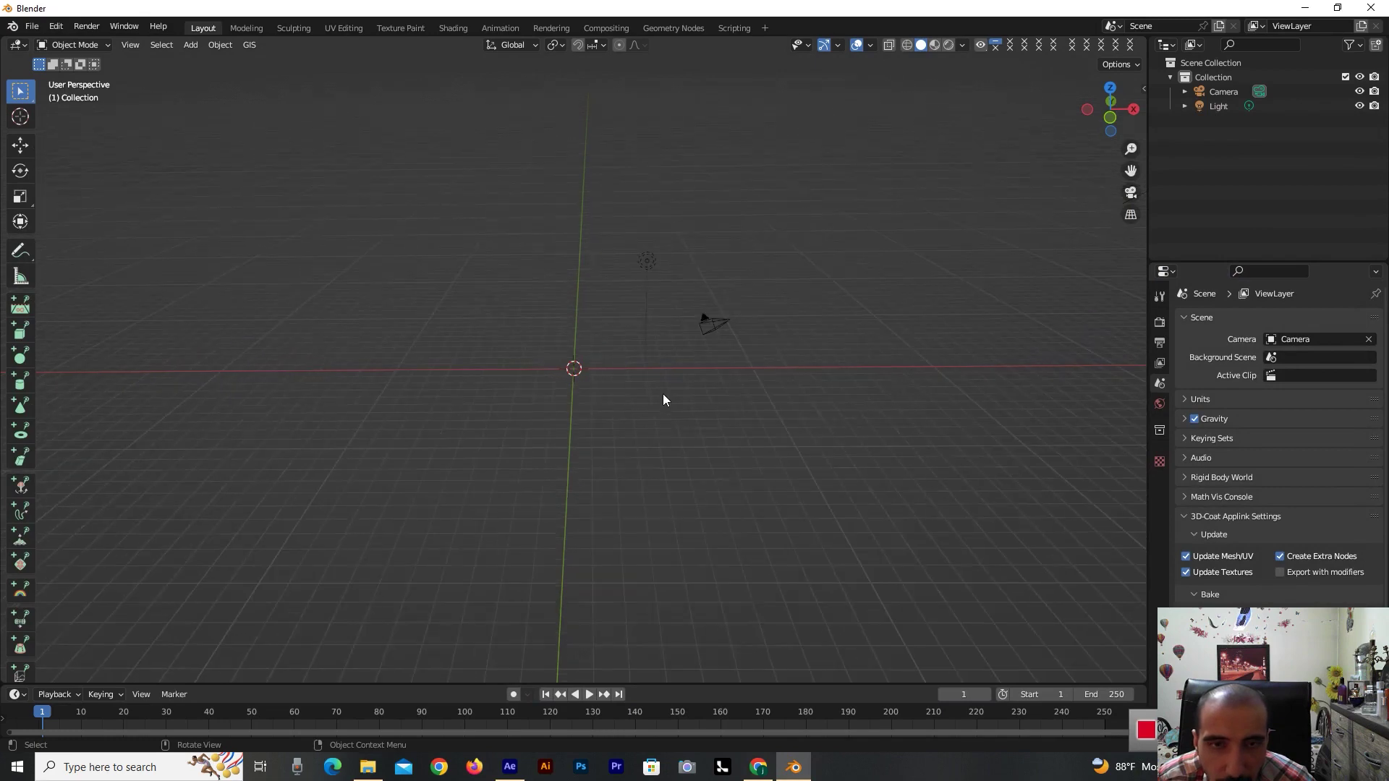
pyautogui.moveTo(1099, 129)
pyautogui.mouseDown()
pyautogui.moveTo(1017, 134)
pyautogui.moveTo(1083, 150)
pyautogui.mouseUp()
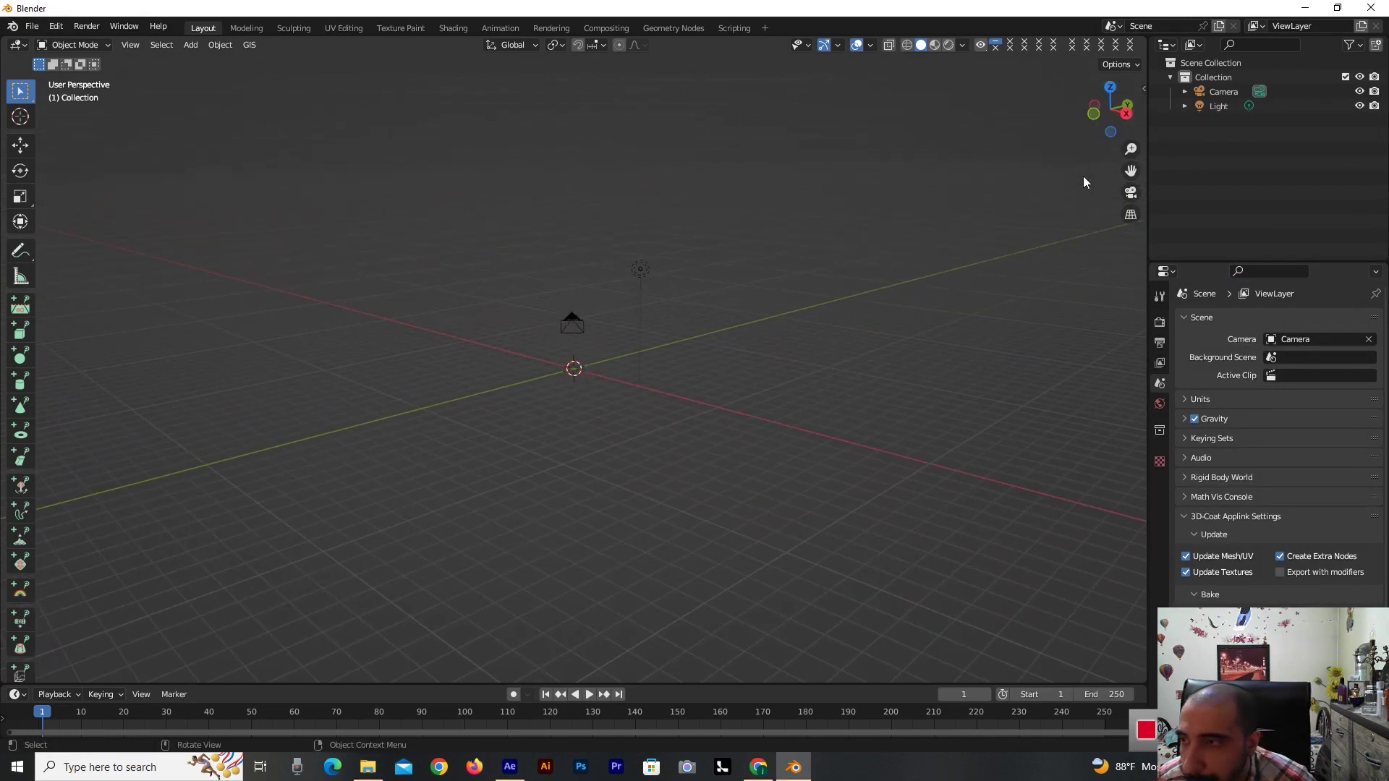
# - Export the scene as X3D over the ImageToStl .x3d file once more
pyautogui.scroll(6, 742, 293)
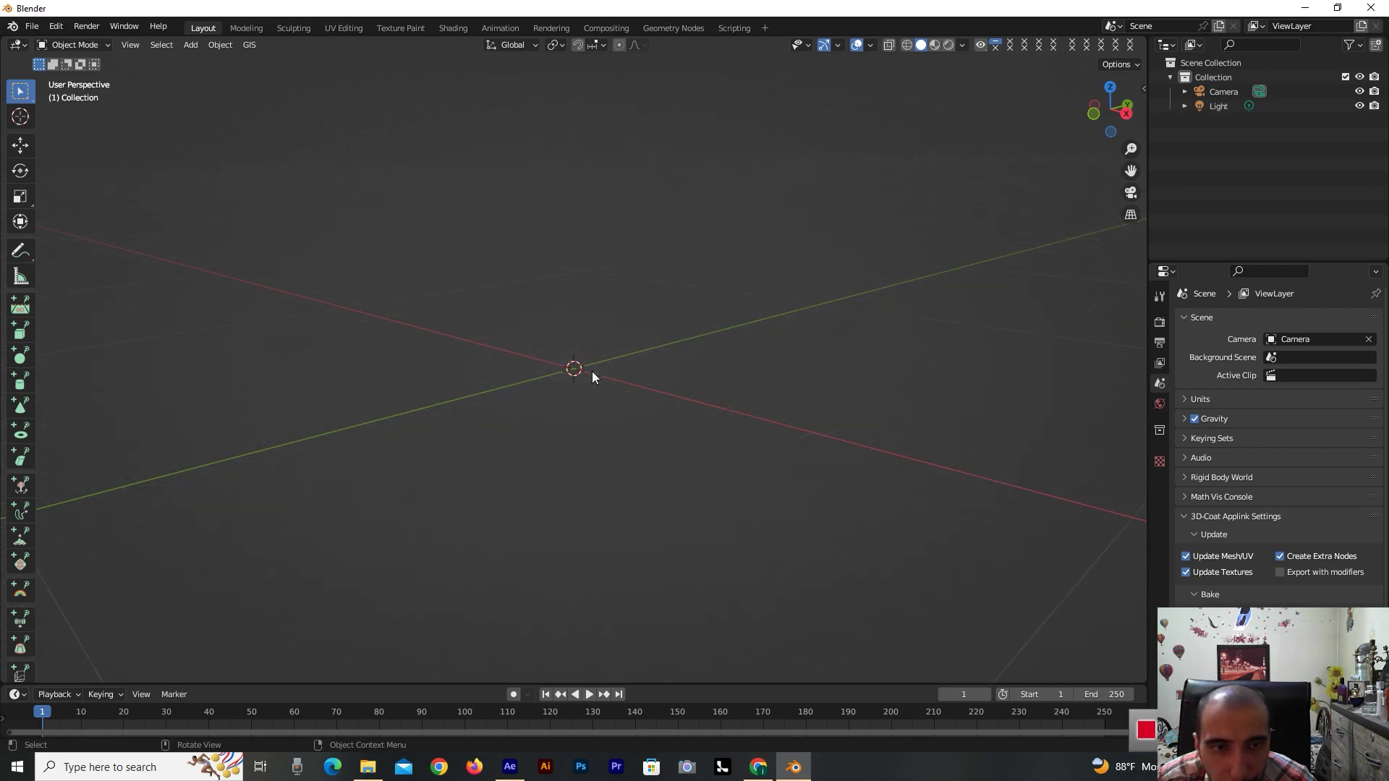
pyautogui.scroll(-5, 623, 362)
pyautogui.click(32, 27)
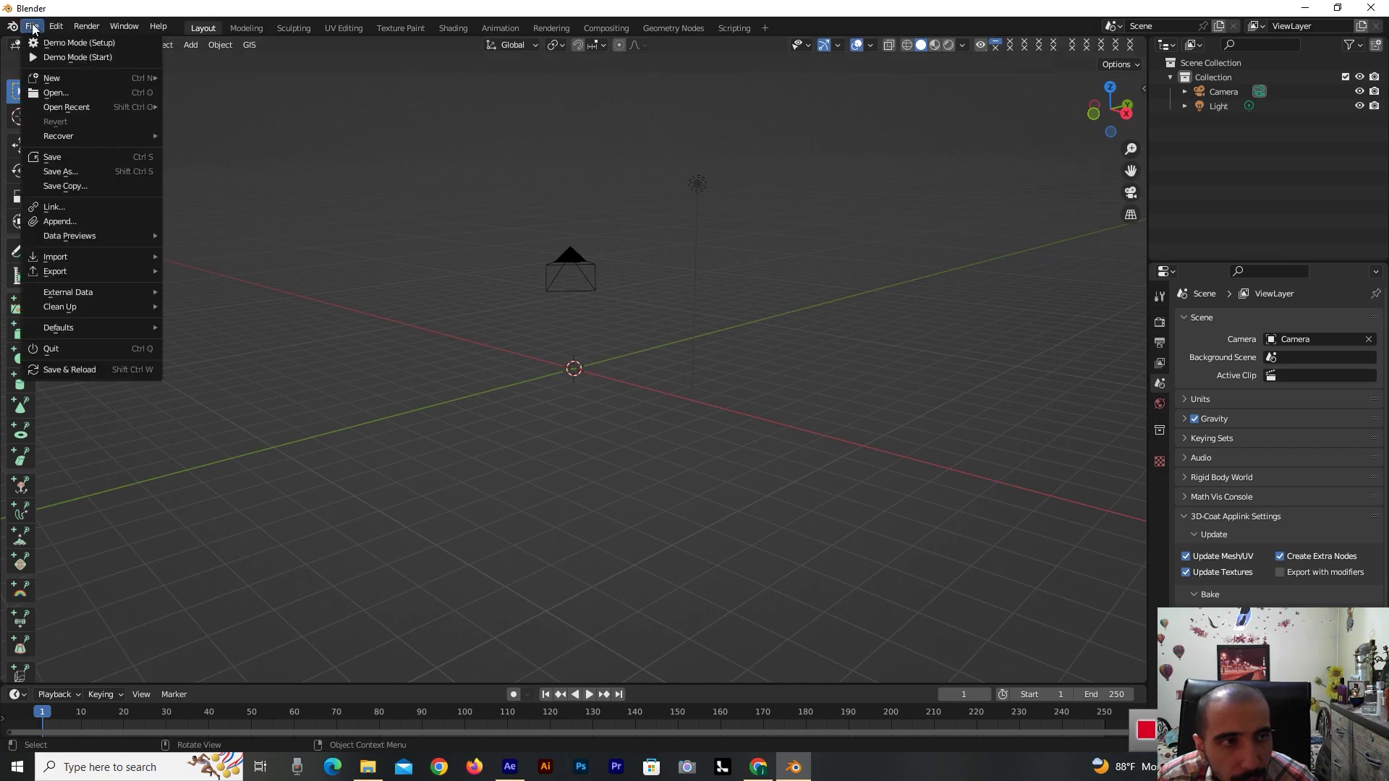
pyautogui.moveTo(76, 271)
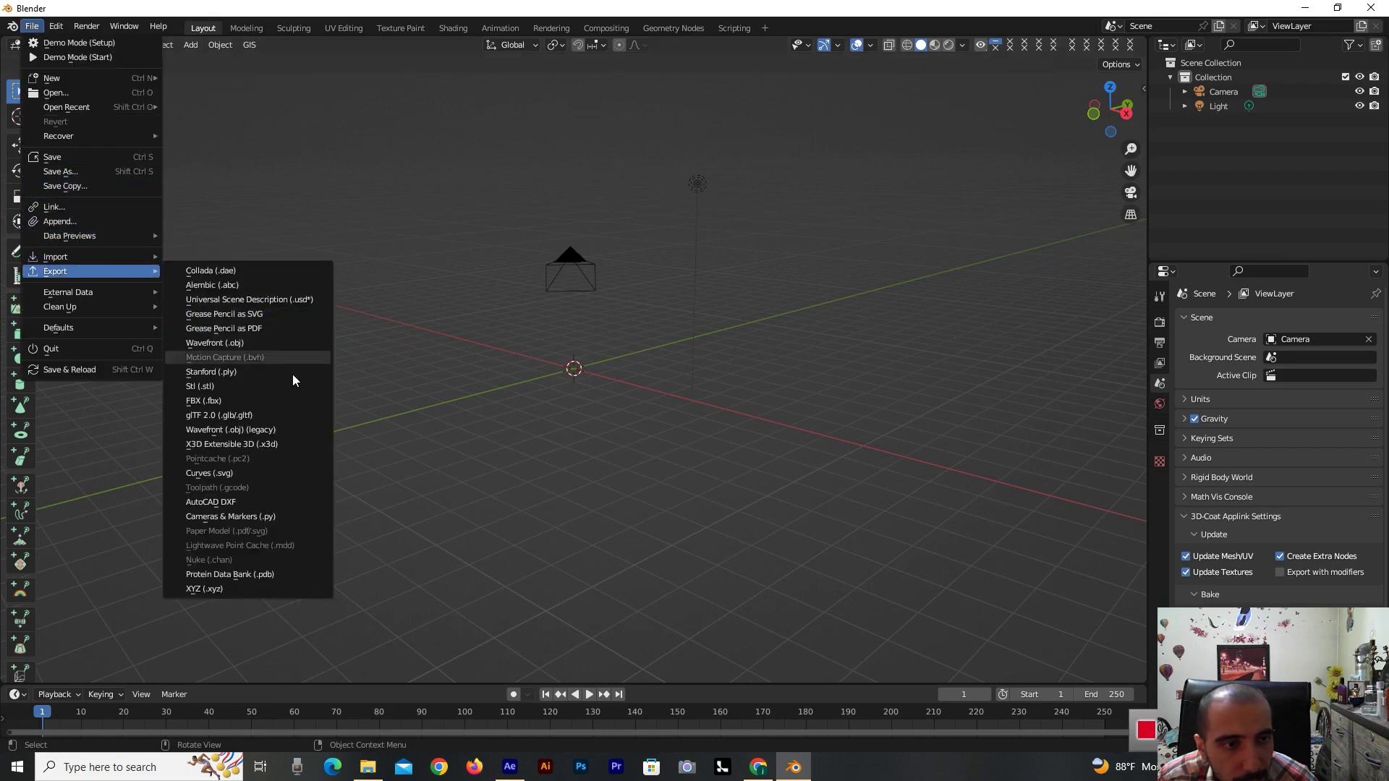
pyautogui.click(251, 444)
pyautogui.click(274, 356)
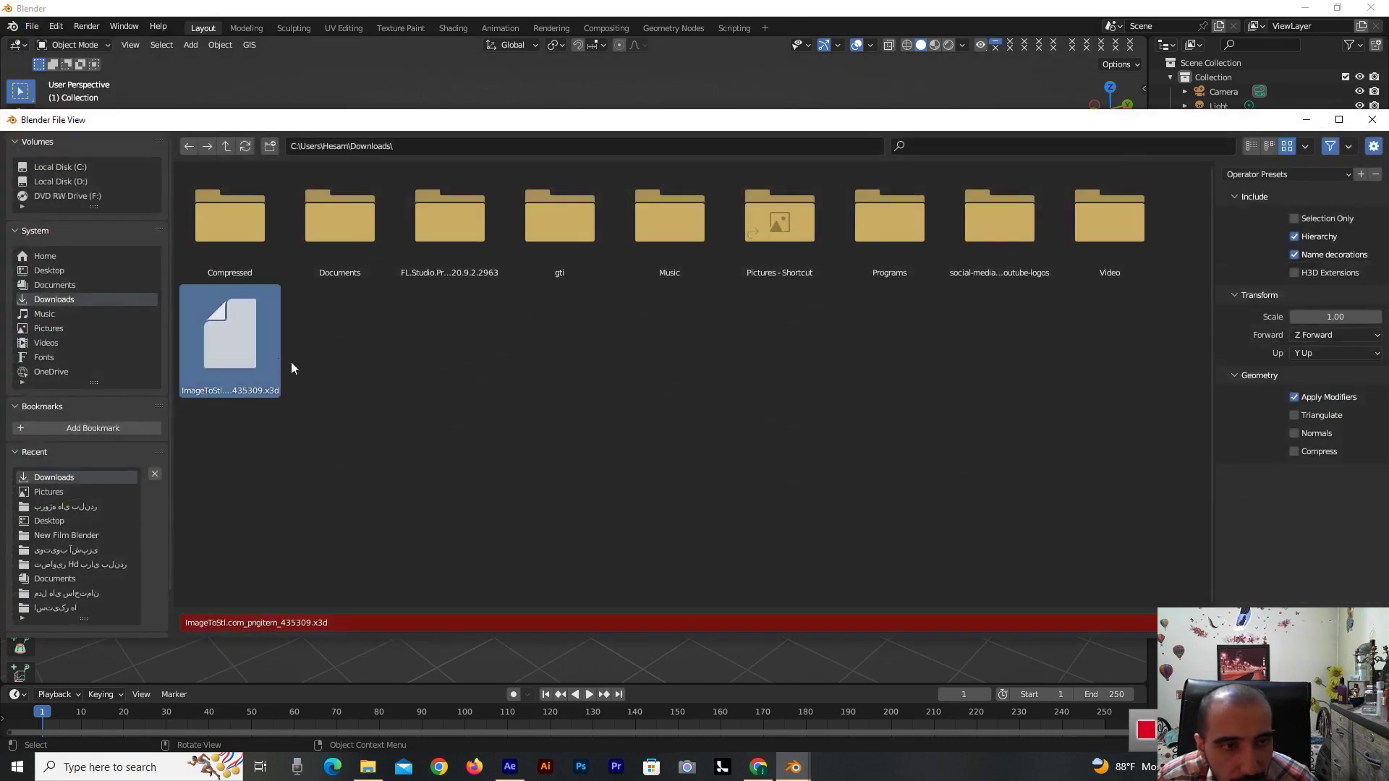
pyautogui.press('Return')
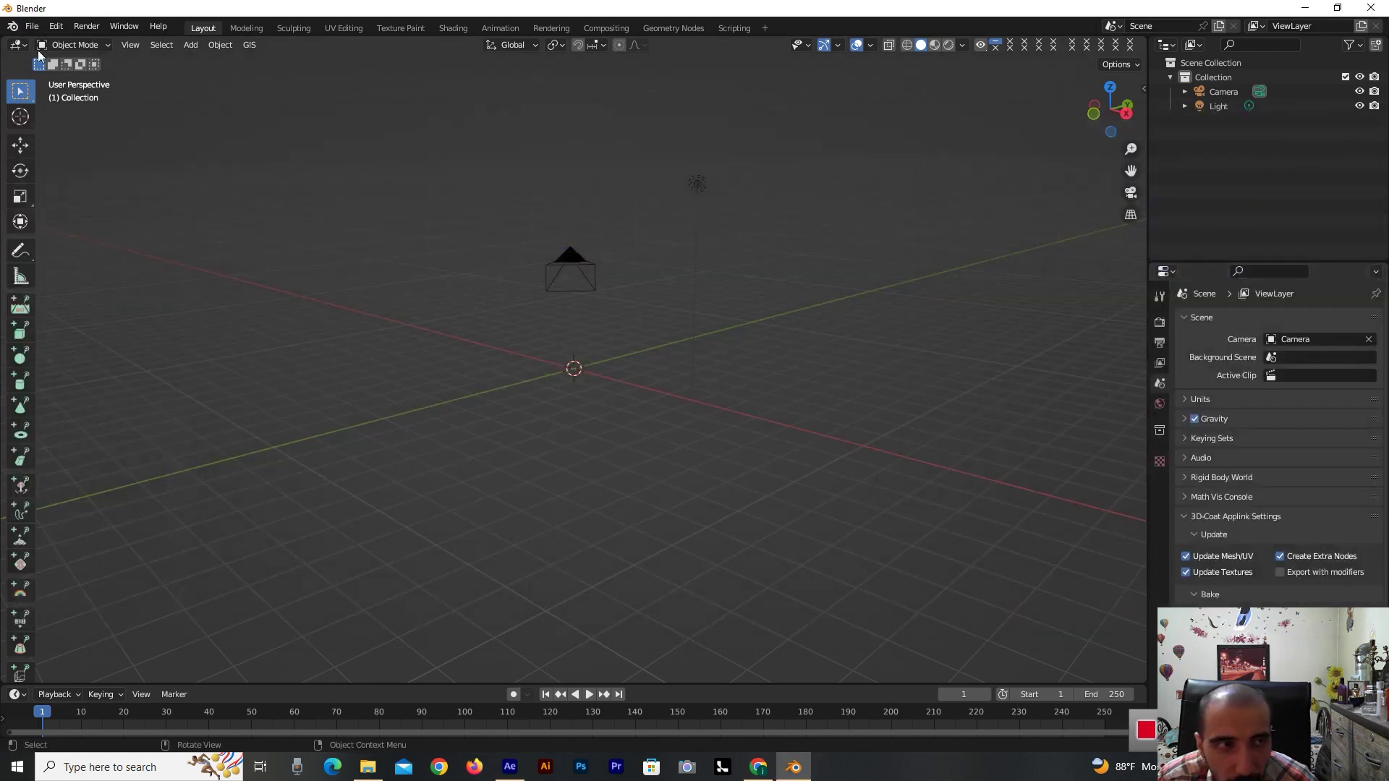
# - Overwrite the same ImageToStl .x3d file with a further X3D export
pyautogui.click(32, 27)
pyautogui.moveTo(84, 272)
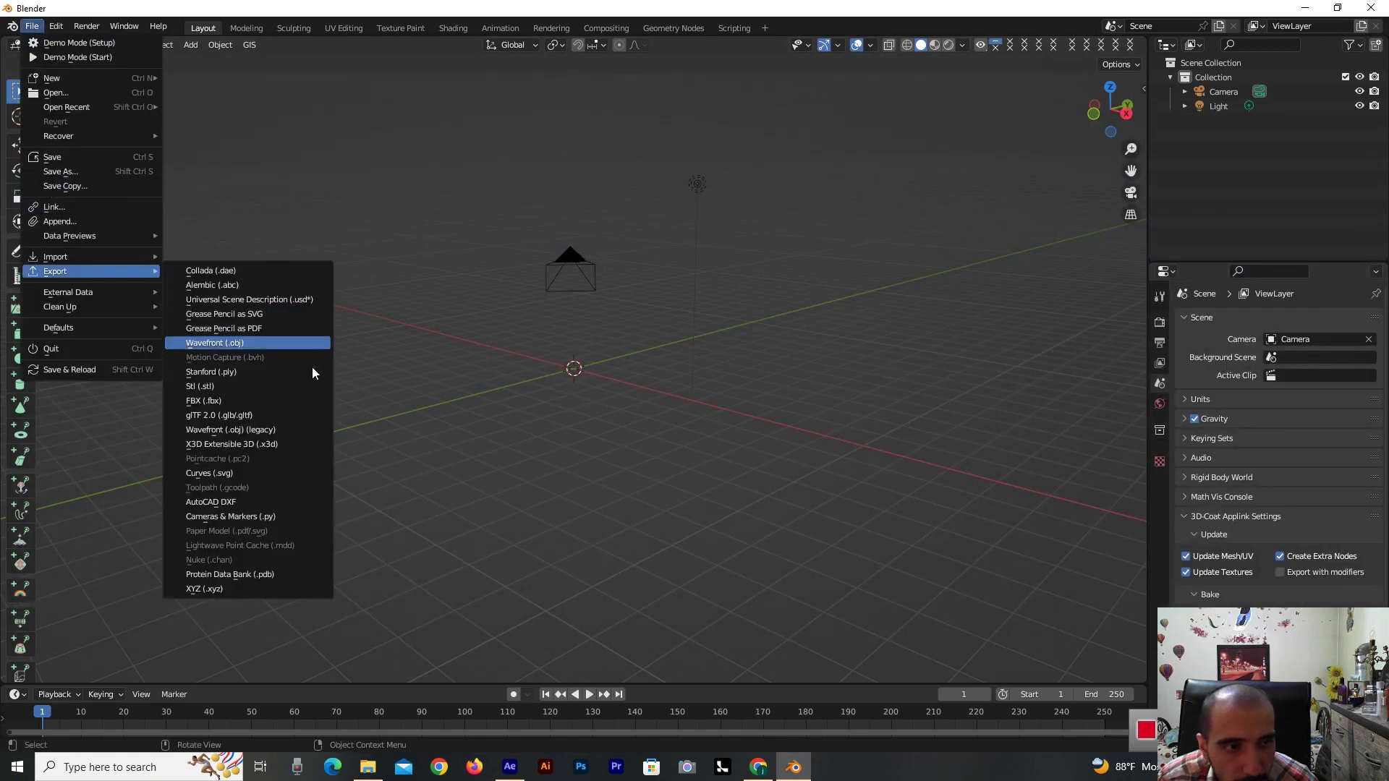
pyautogui.click(270, 443)
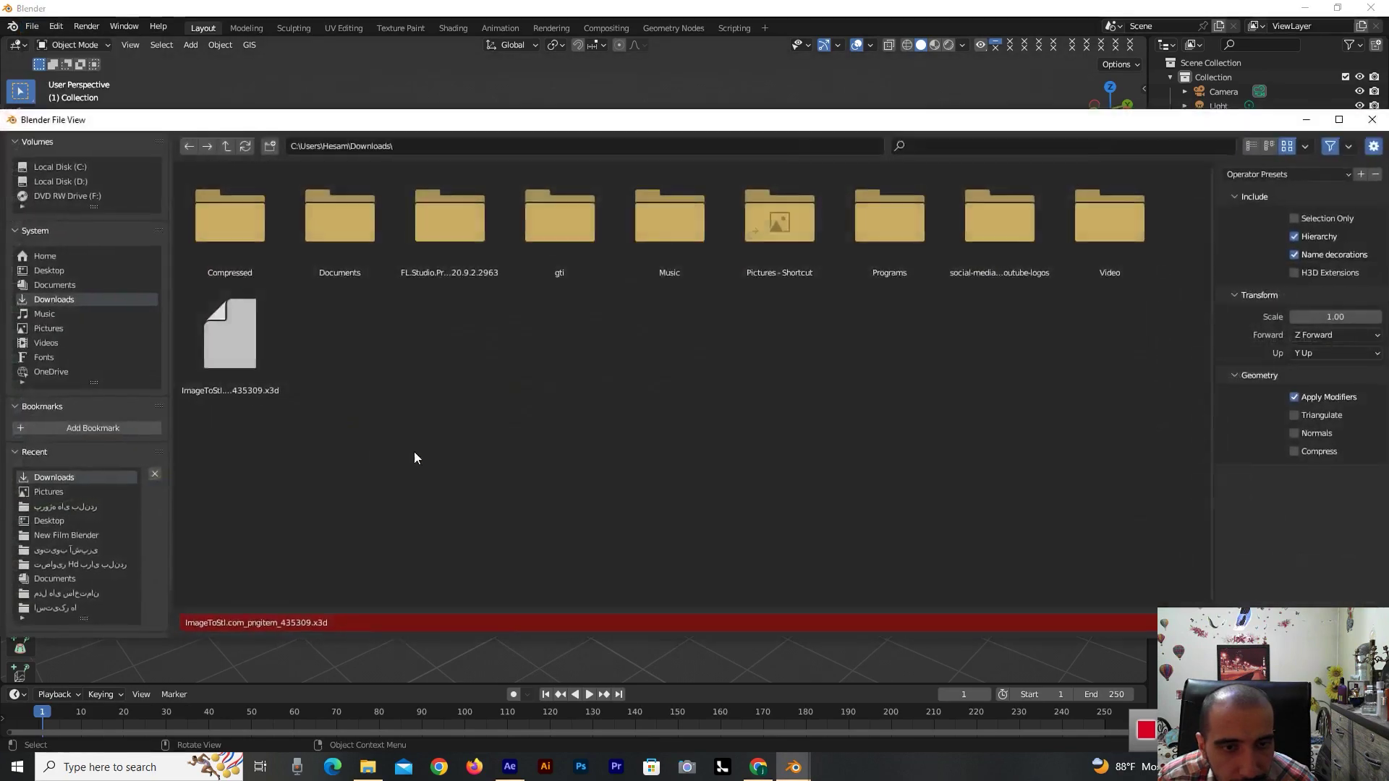
pyautogui.click(262, 364)
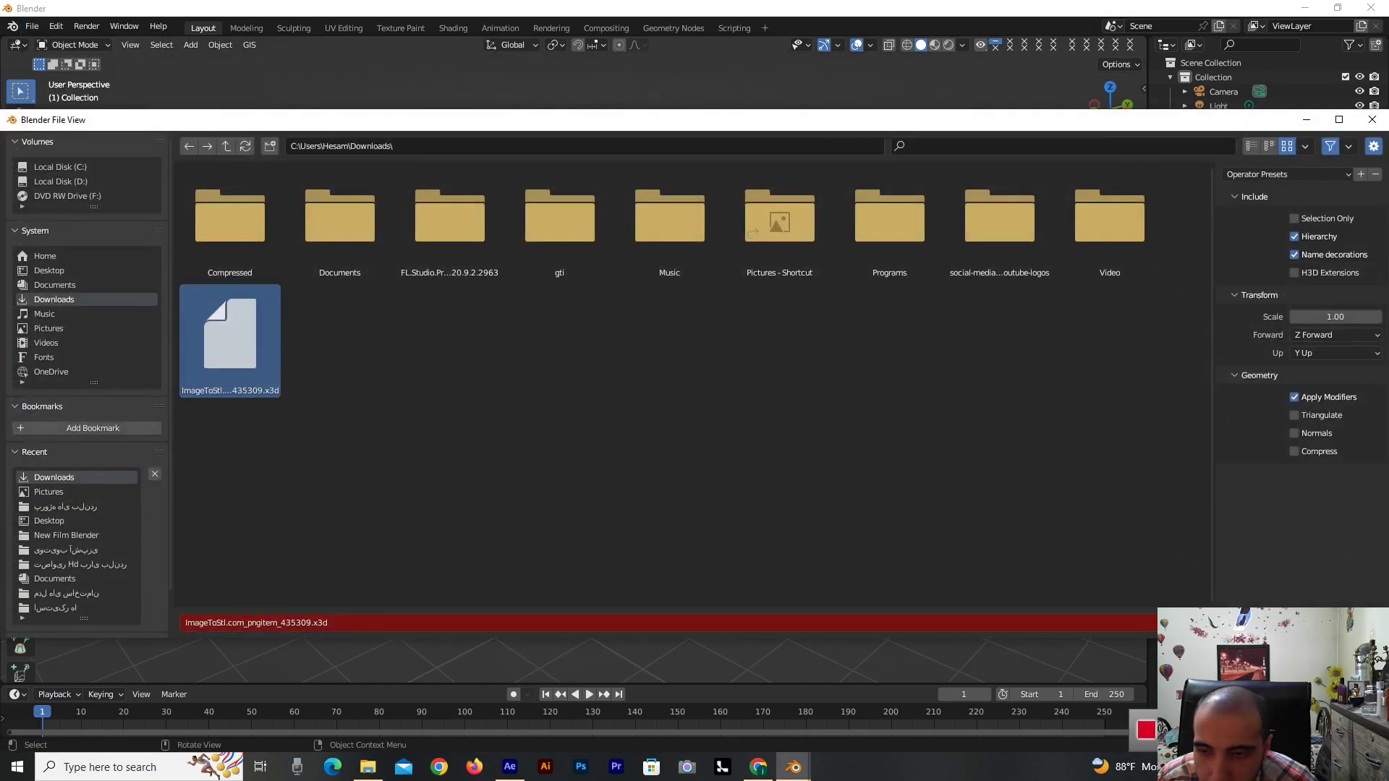
pyautogui.press('Return')
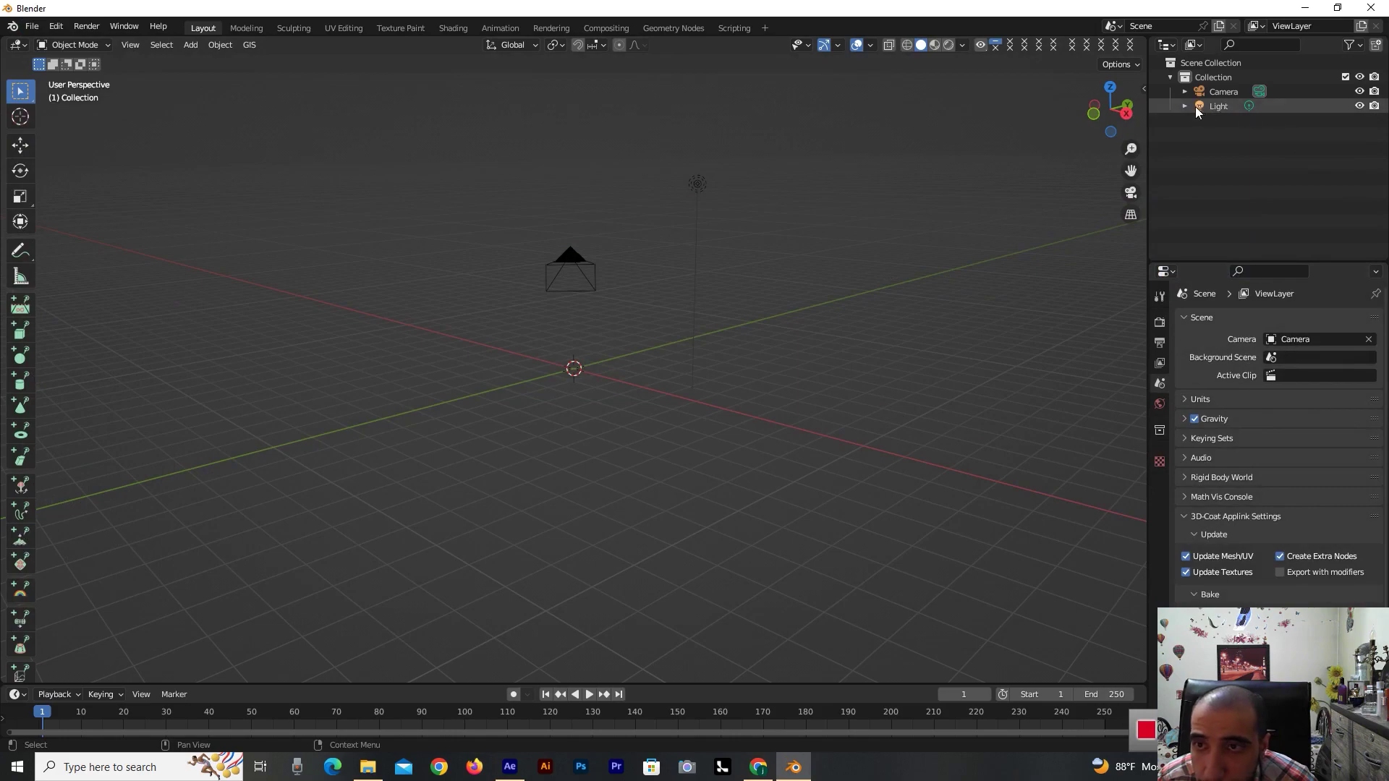
# - Quit Blender without saving and relaunch Blender 3.5 from the desktop shortcut
pyautogui.click(1371, 7)
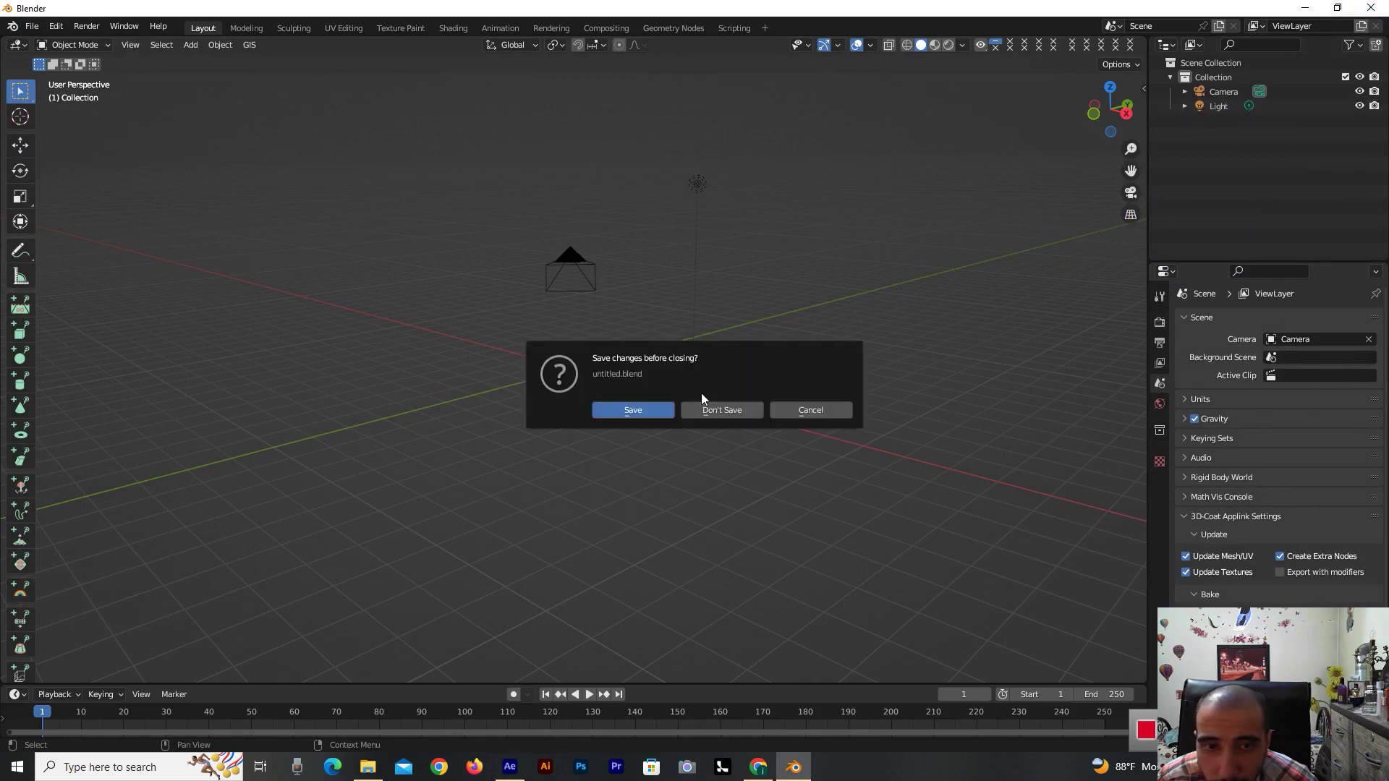
pyautogui.click(732, 418)
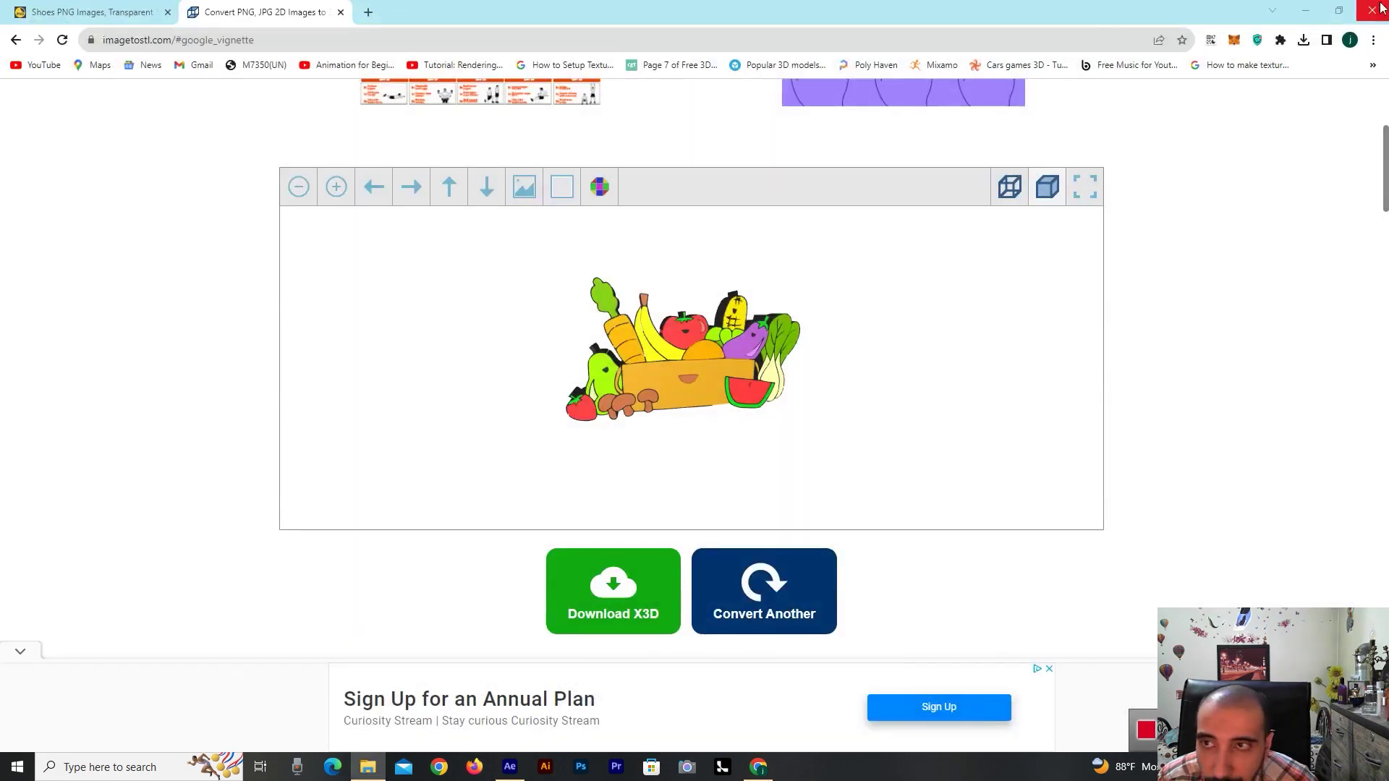
pyautogui.click(1307, 15)
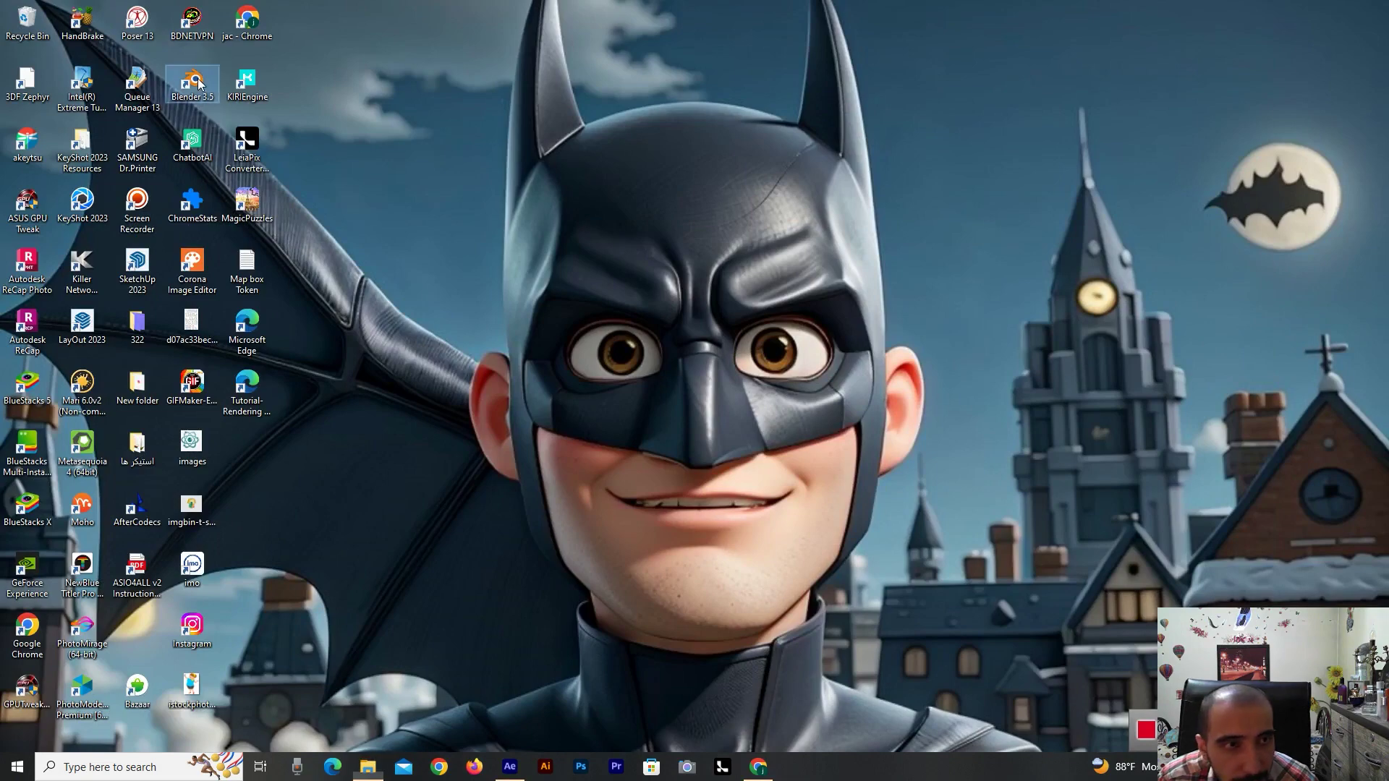
pyautogui.press('Return')
# - Dismiss the splash screen and delete the default cube
pyautogui.moveTo(758, 771)
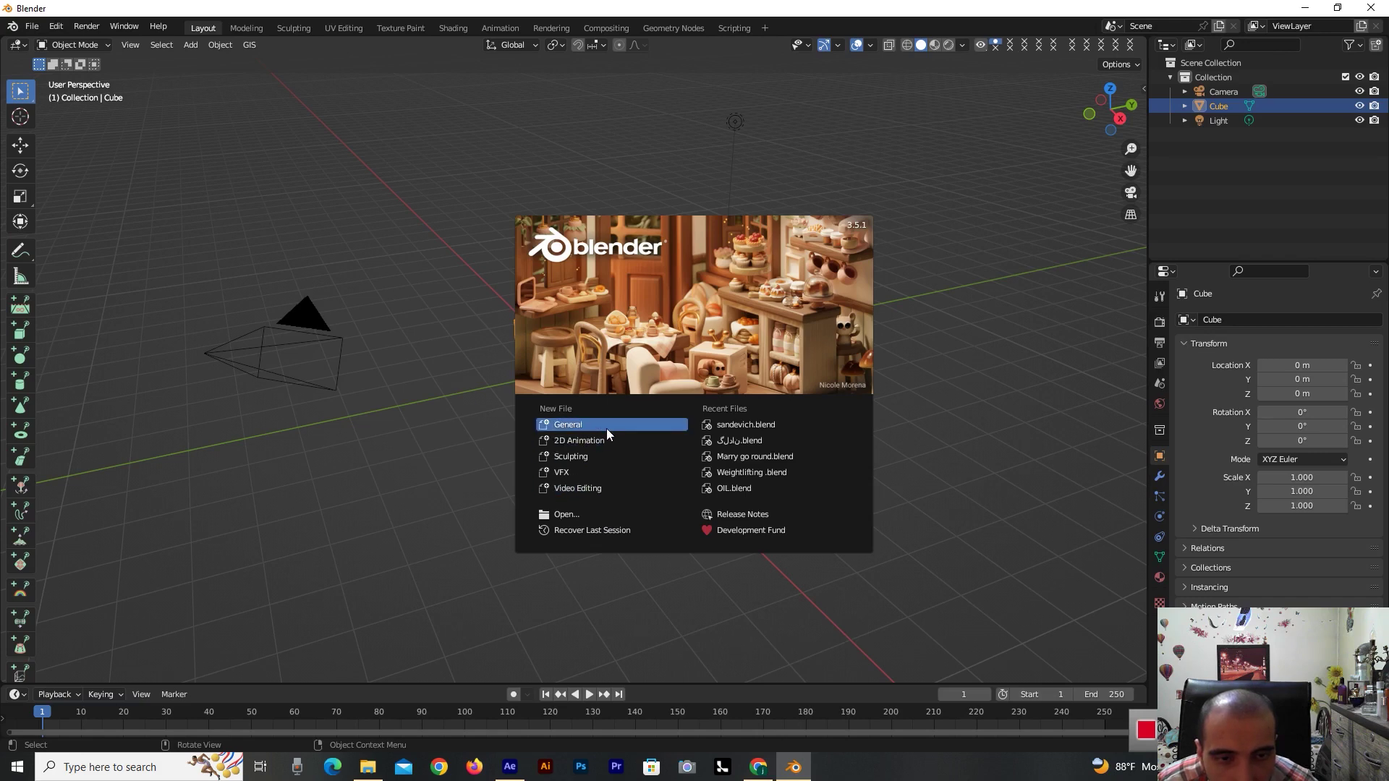
pyautogui.click(566, 424)
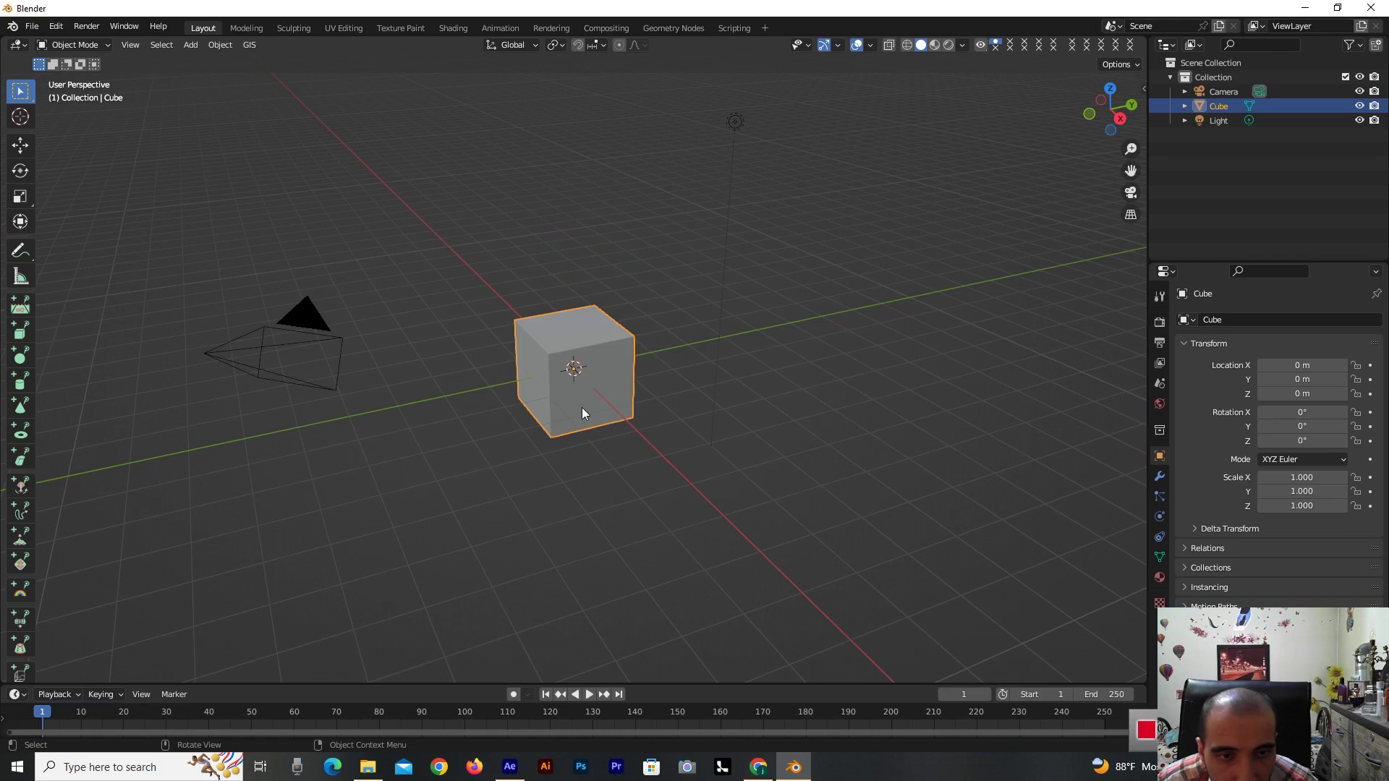
pyautogui.press('Delete')
# - Import the ImageToStl .x3d file from Downloads as X3D Extensible 3D
pyautogui.click(49, 29)
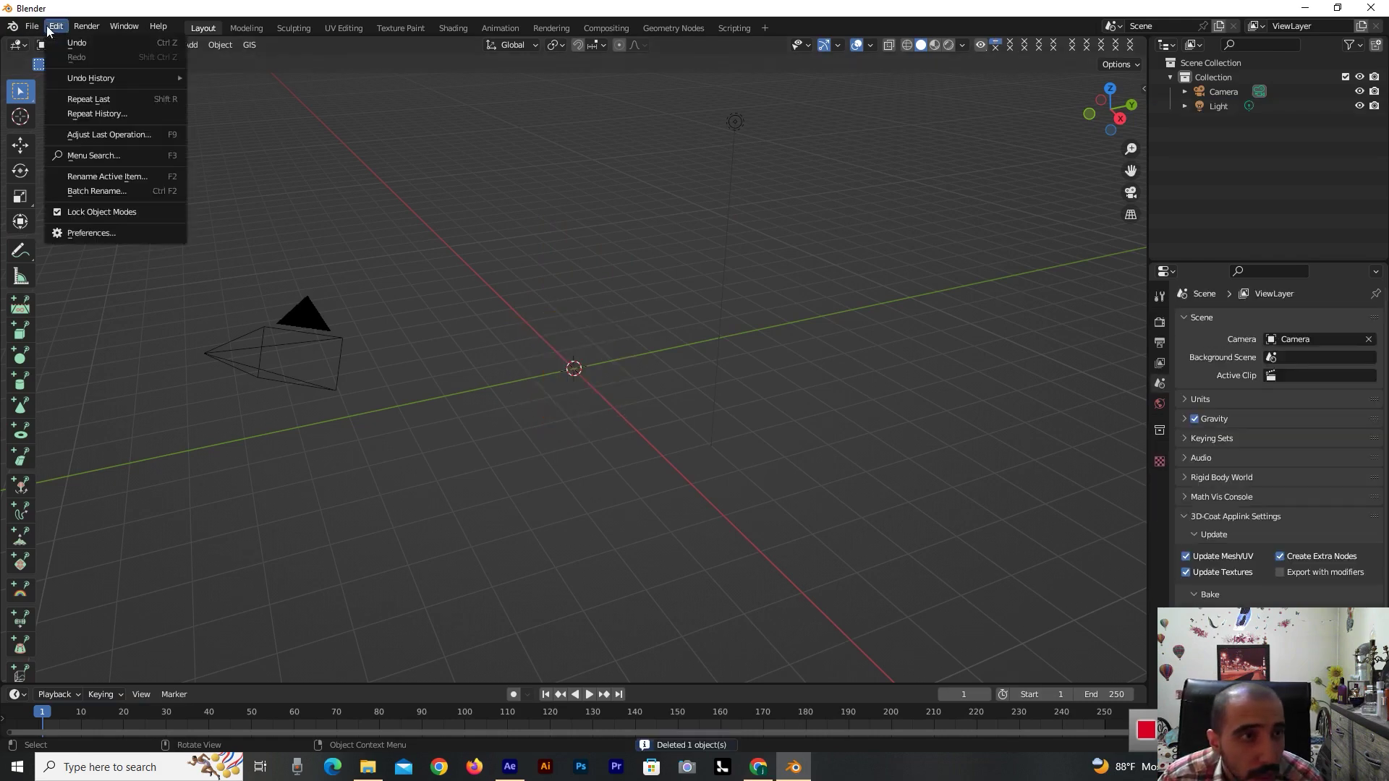
pyautogui.click(32, 26)
pyautogui.moveTo(85, 263)
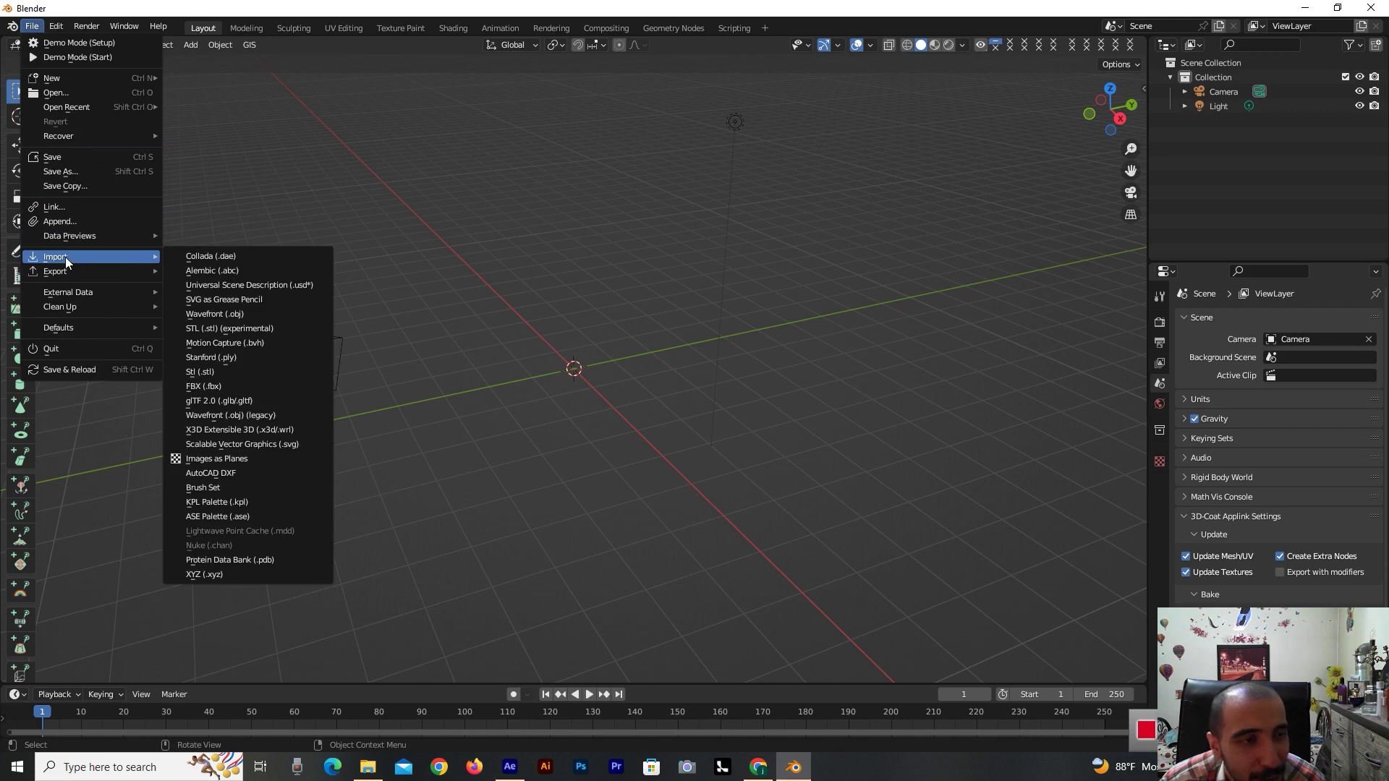
pyautogui.click(293, 431)
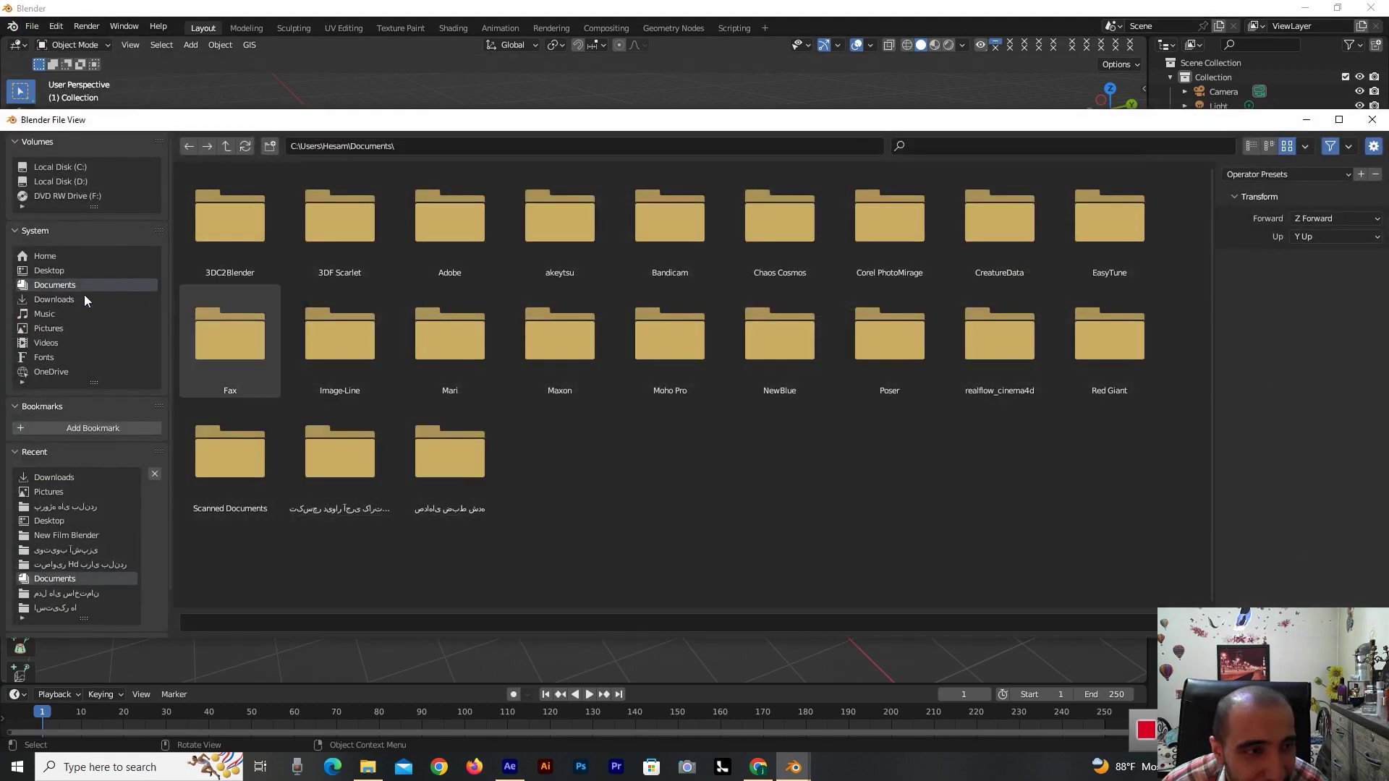
pyautogui.click(64, 299)
pyautogui.click(195, 325)
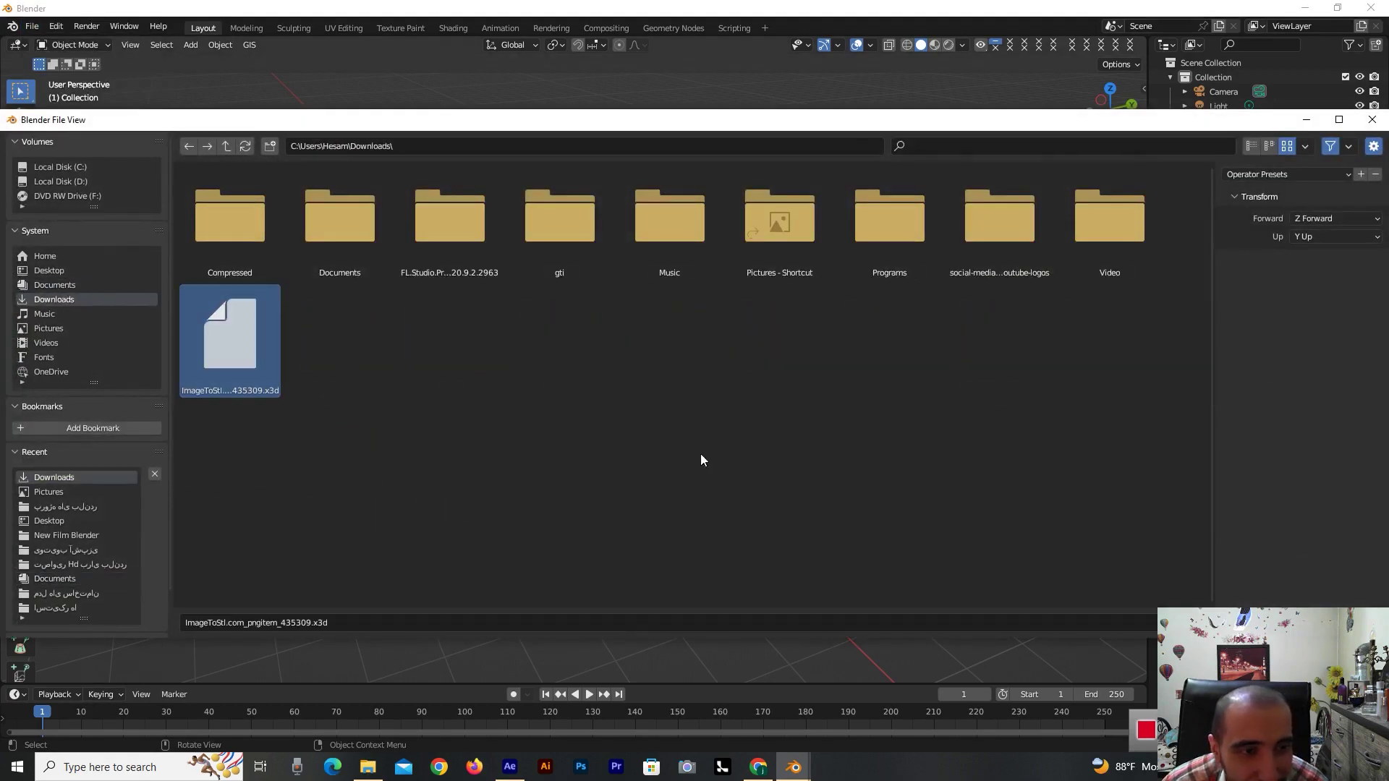
pyautogui.click(1249, 608)
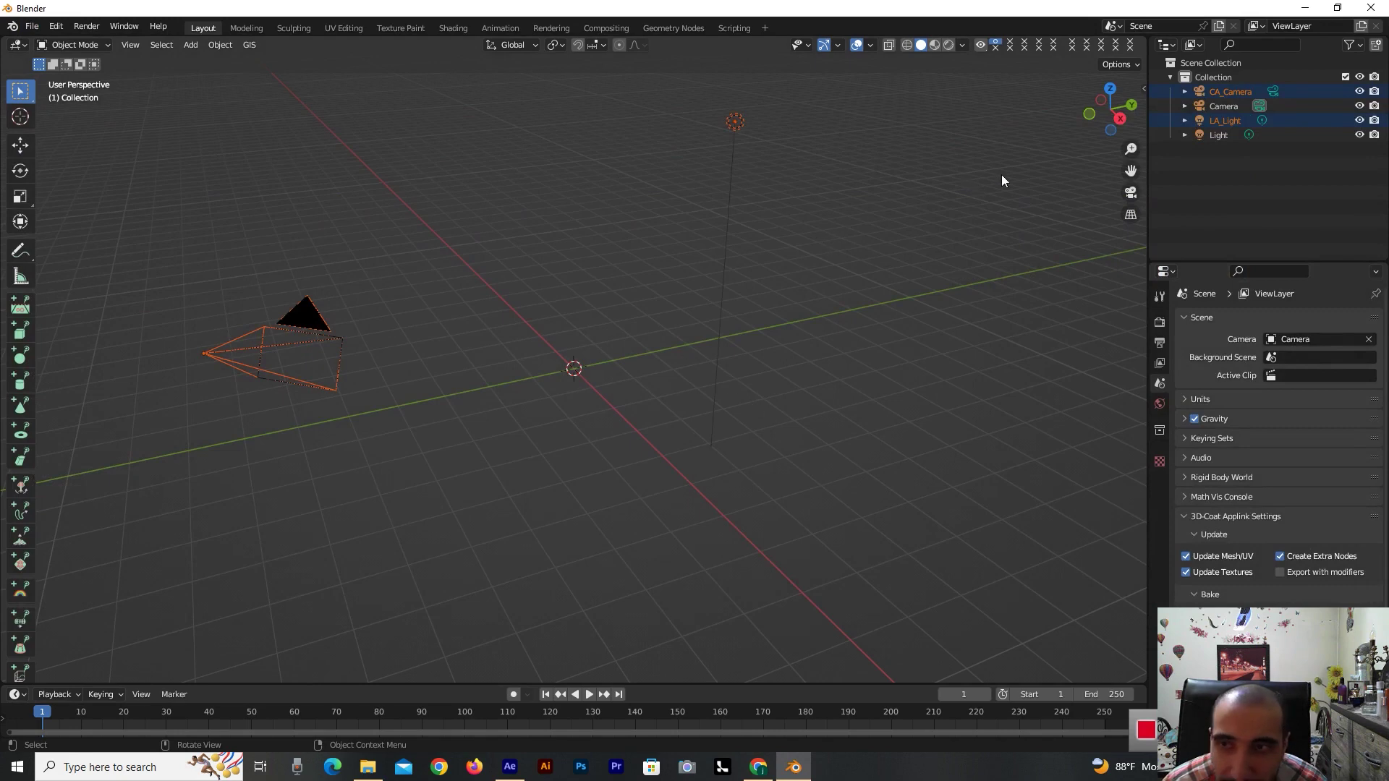
# - Orbit around the imported CA_Camera and LA_Light, then deselect them
pyautogui.moveTo(1134, 133); pyautogui.dragTo(1096, 212)
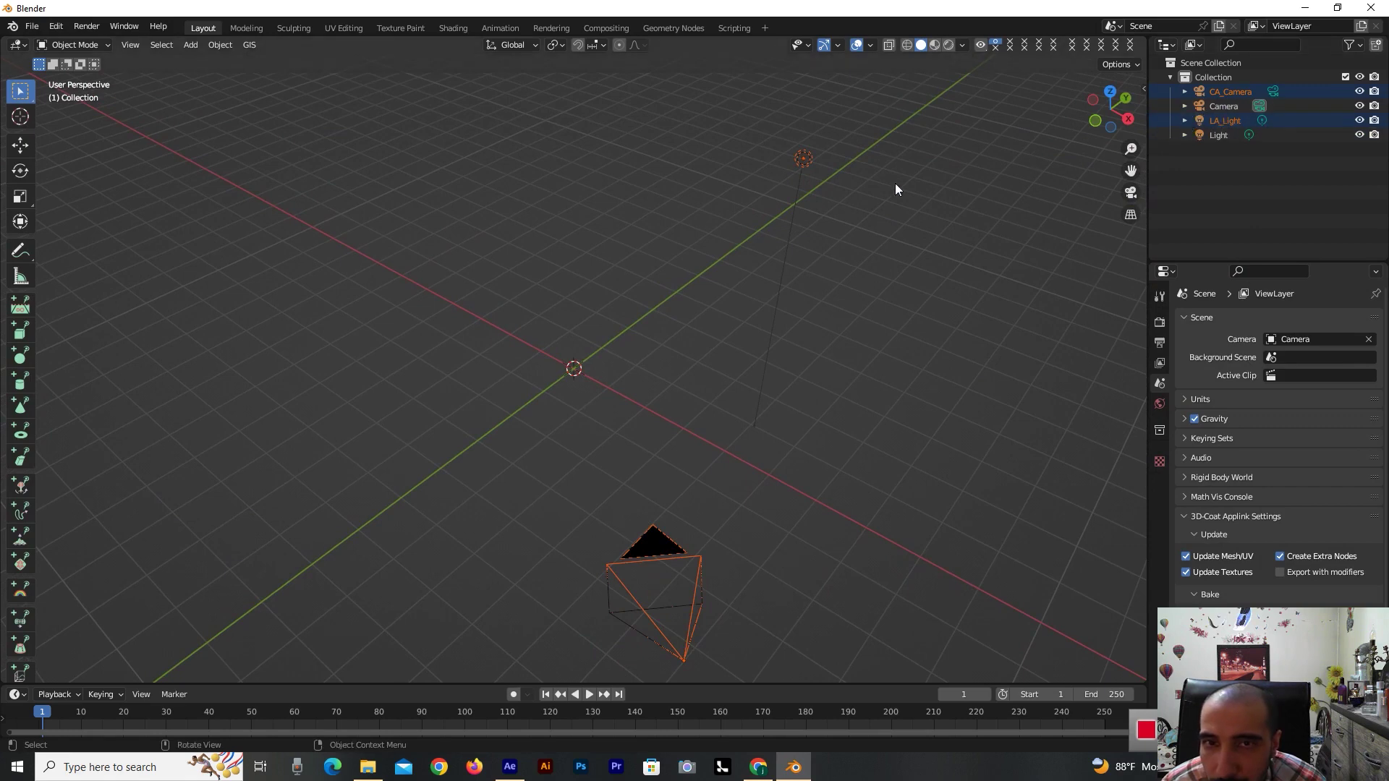
pyautogui.scroll(-6, 771, 333)
pyautogui.click(724, 391)
pyautogui.scroll(5, 729, 377)
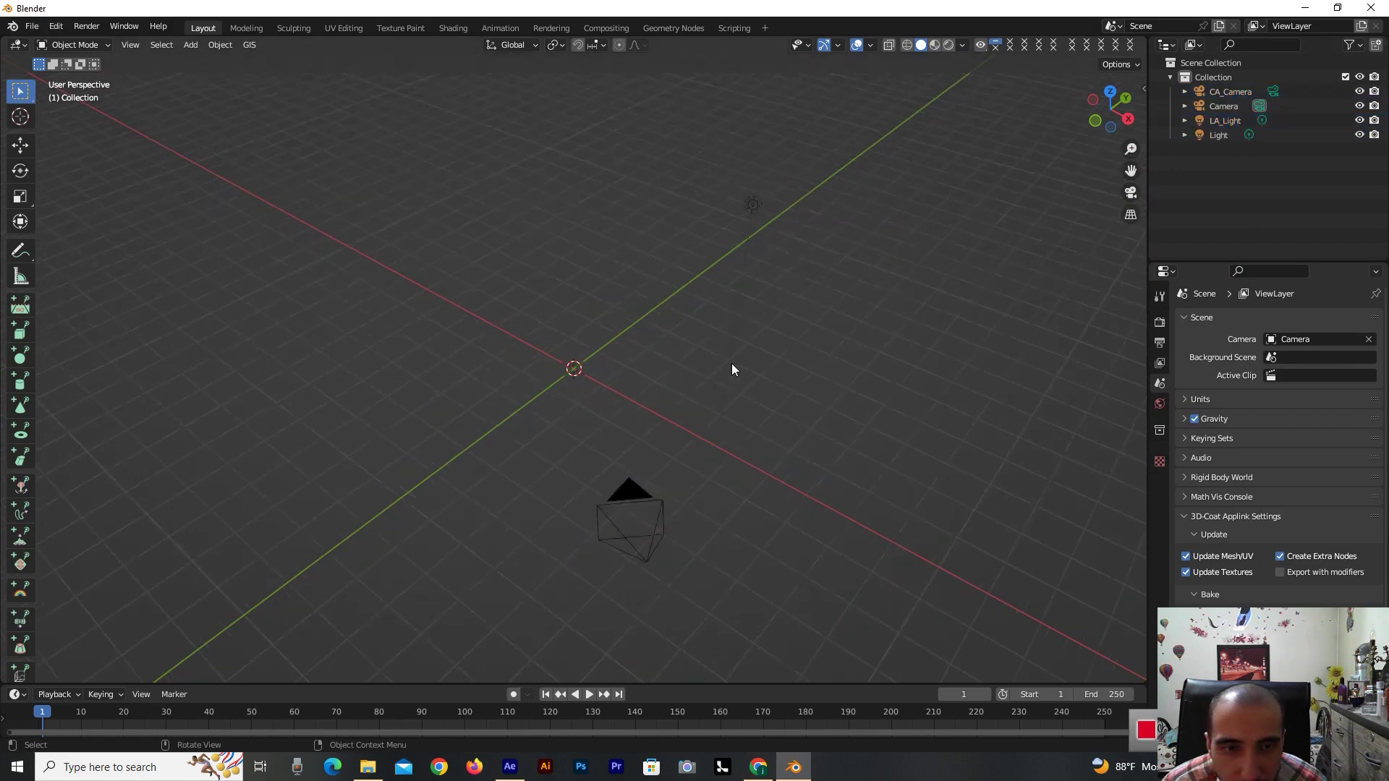
pyautogui.click(31, 26)
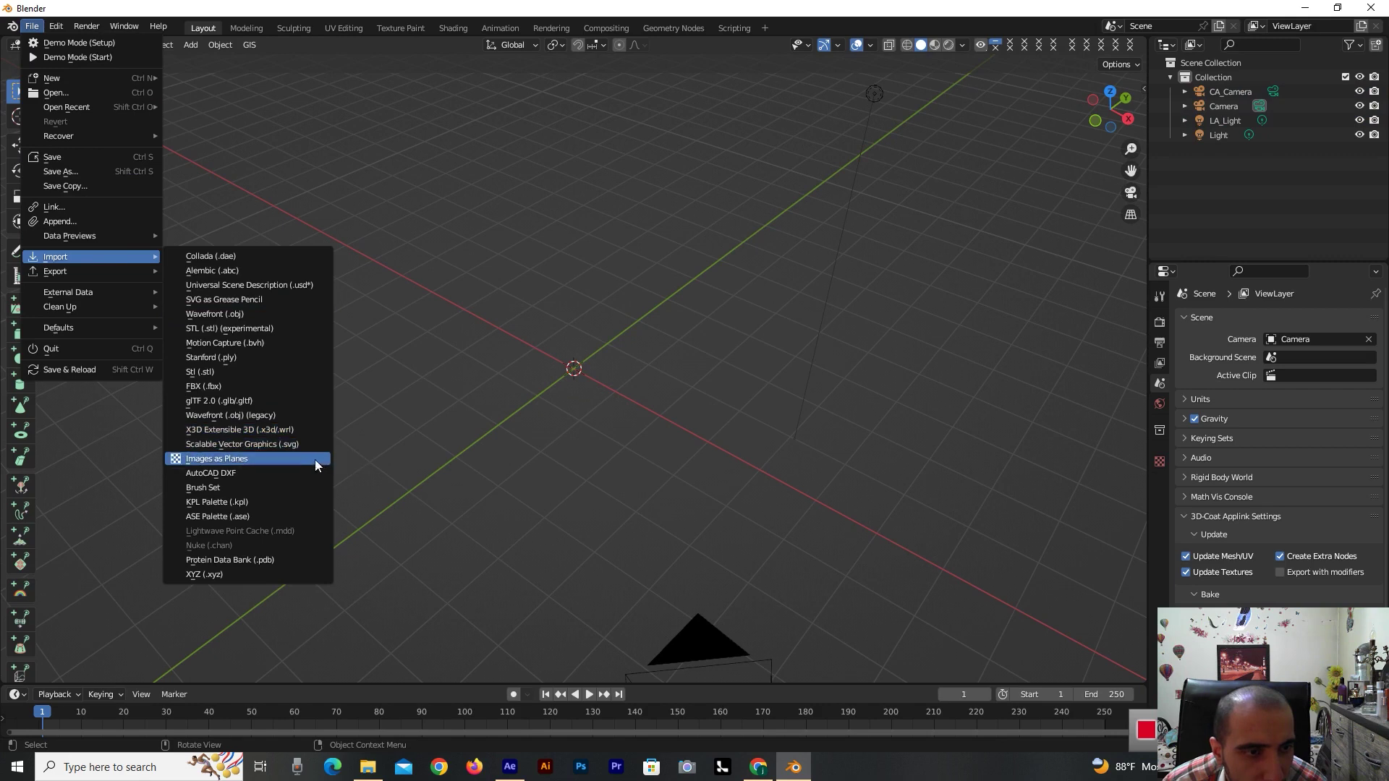
# - Import the ImageToStl .x3d file again as X3D
pyautogui.click(237, 430)
pyautogui.click(244, 383)
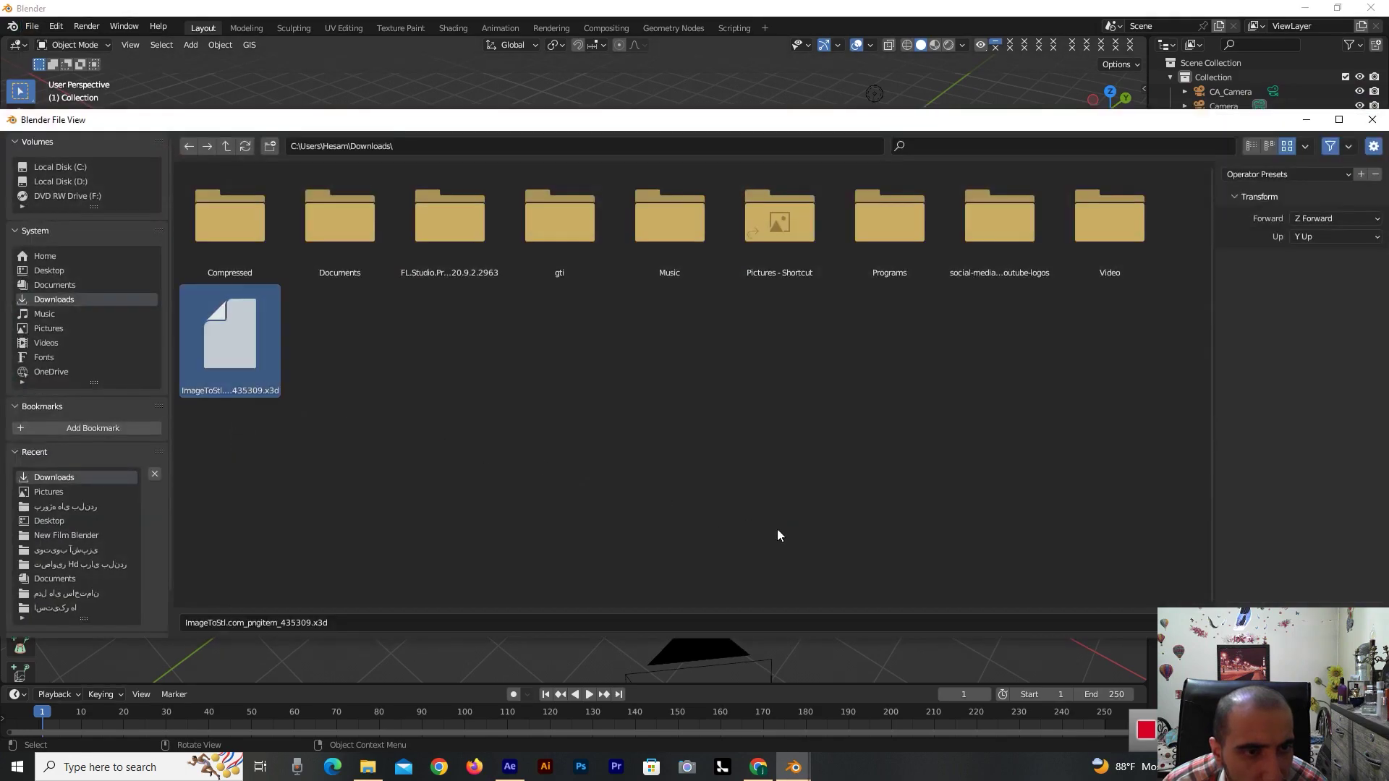
pyautogui.press('Return')
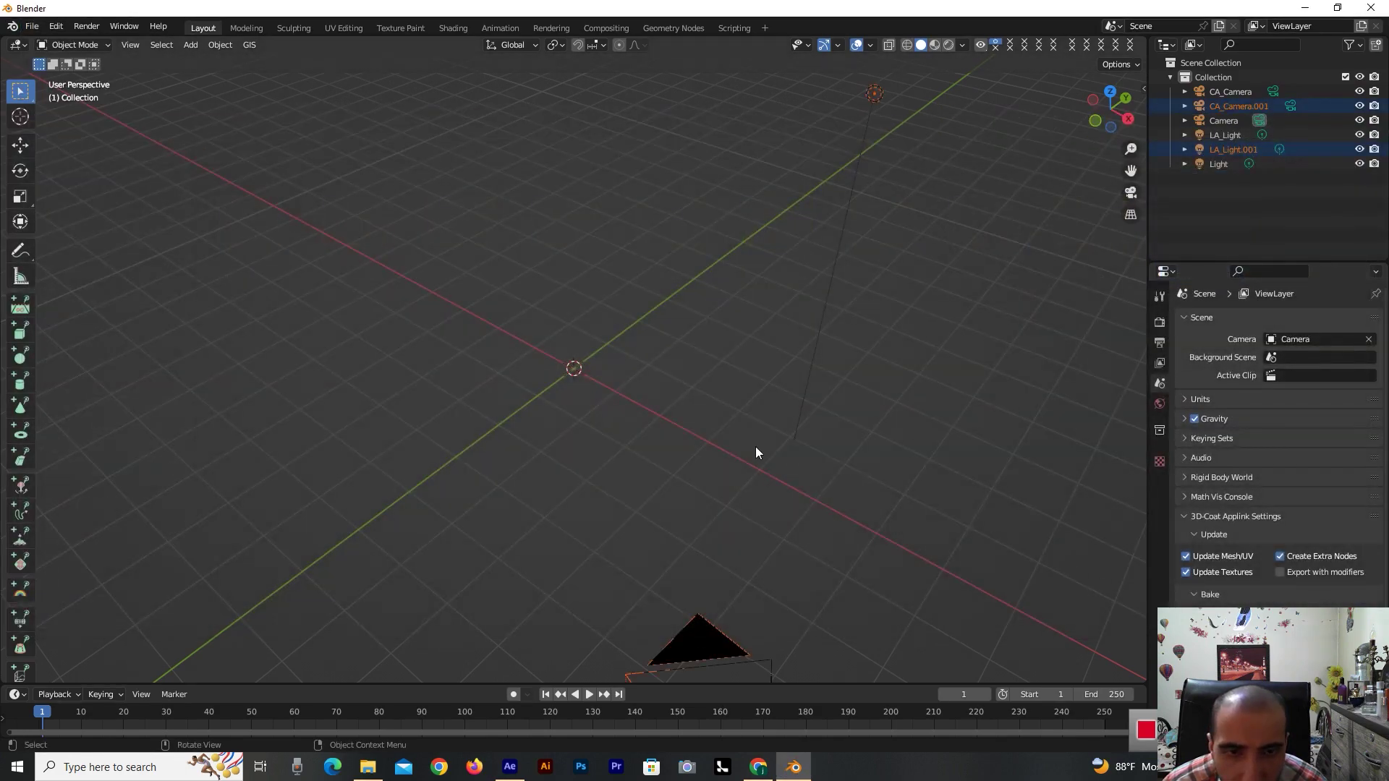
pyautogui.scroll(-5, 755, 446)
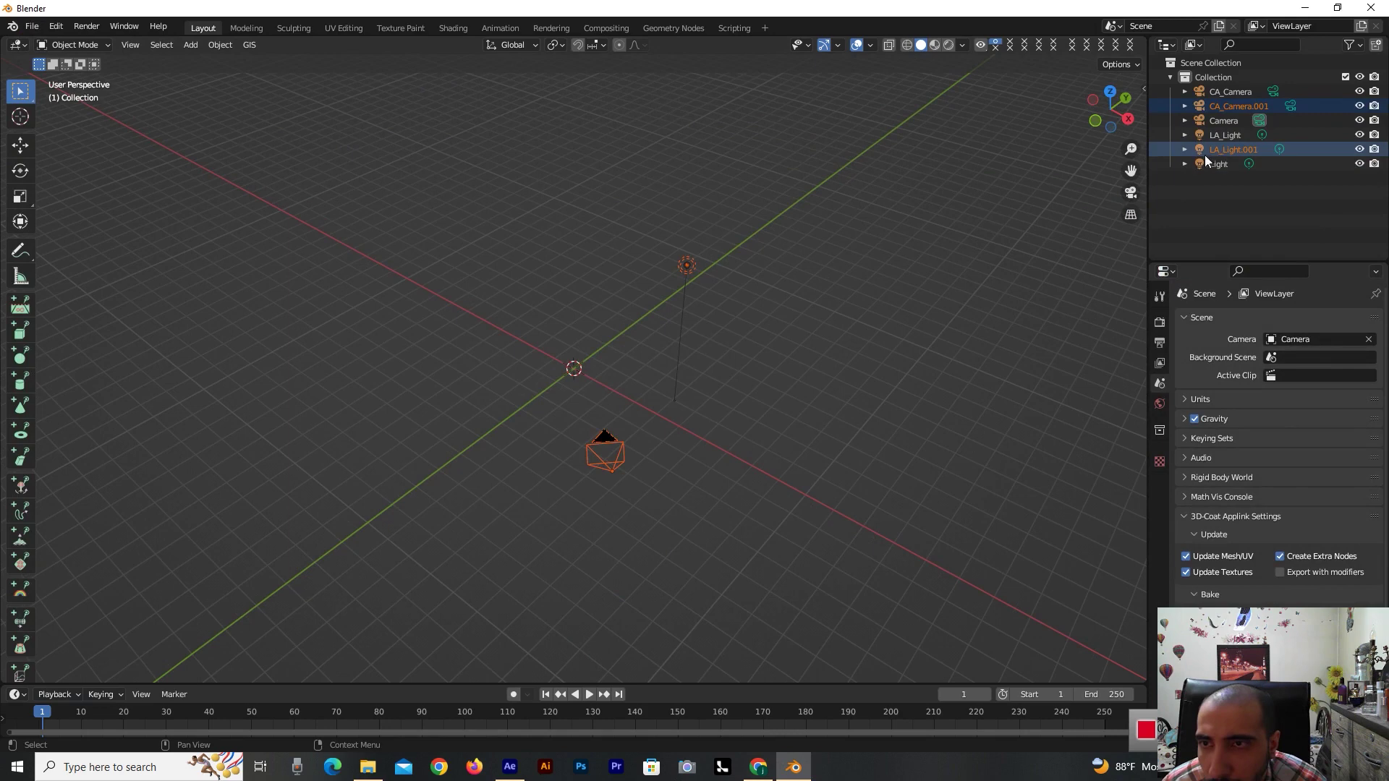
# - Select LA_Light.001's light data and test a box clipping region, then clear it
pyautogui.click(1186, 150)
pyautogui.click(1224, 160)
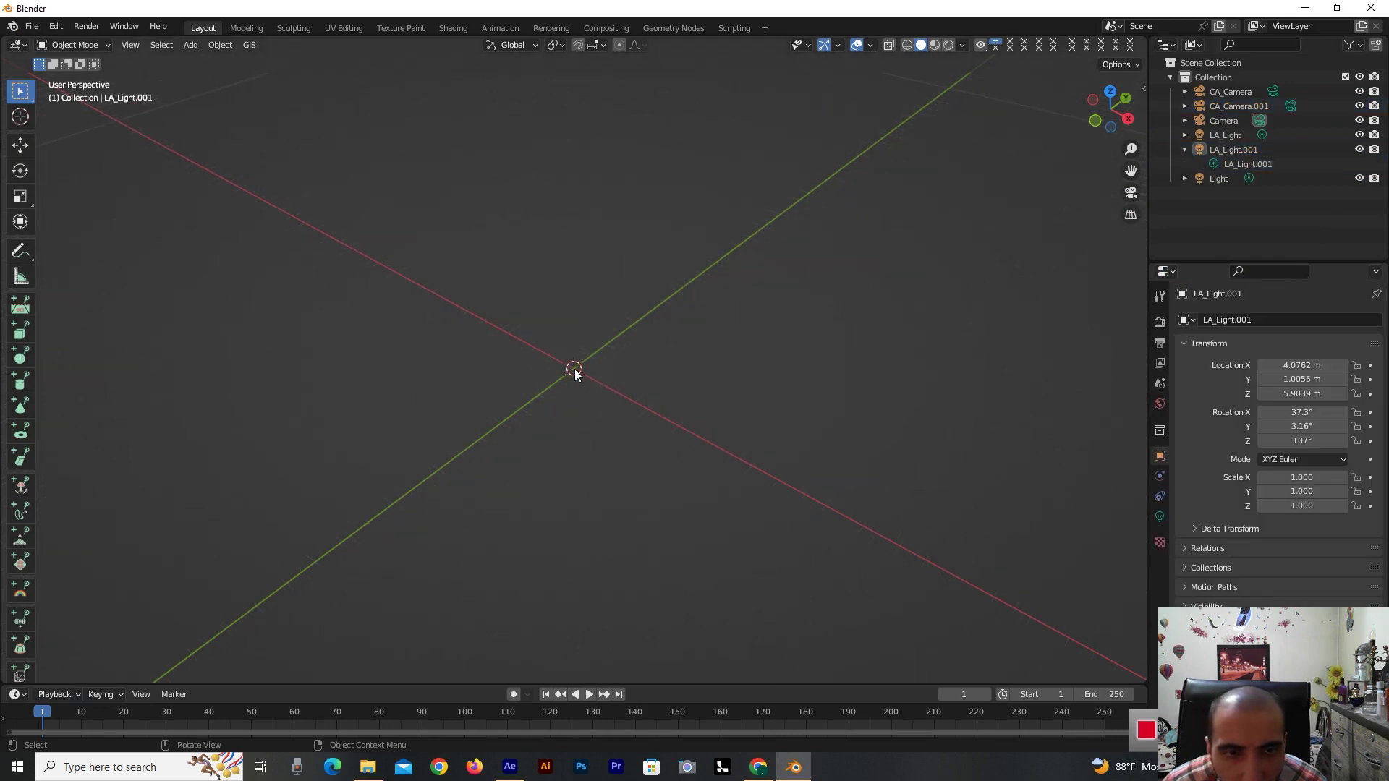
pyautogui.moveTo(574, 371); pyautogui.dragTo(480, 432)
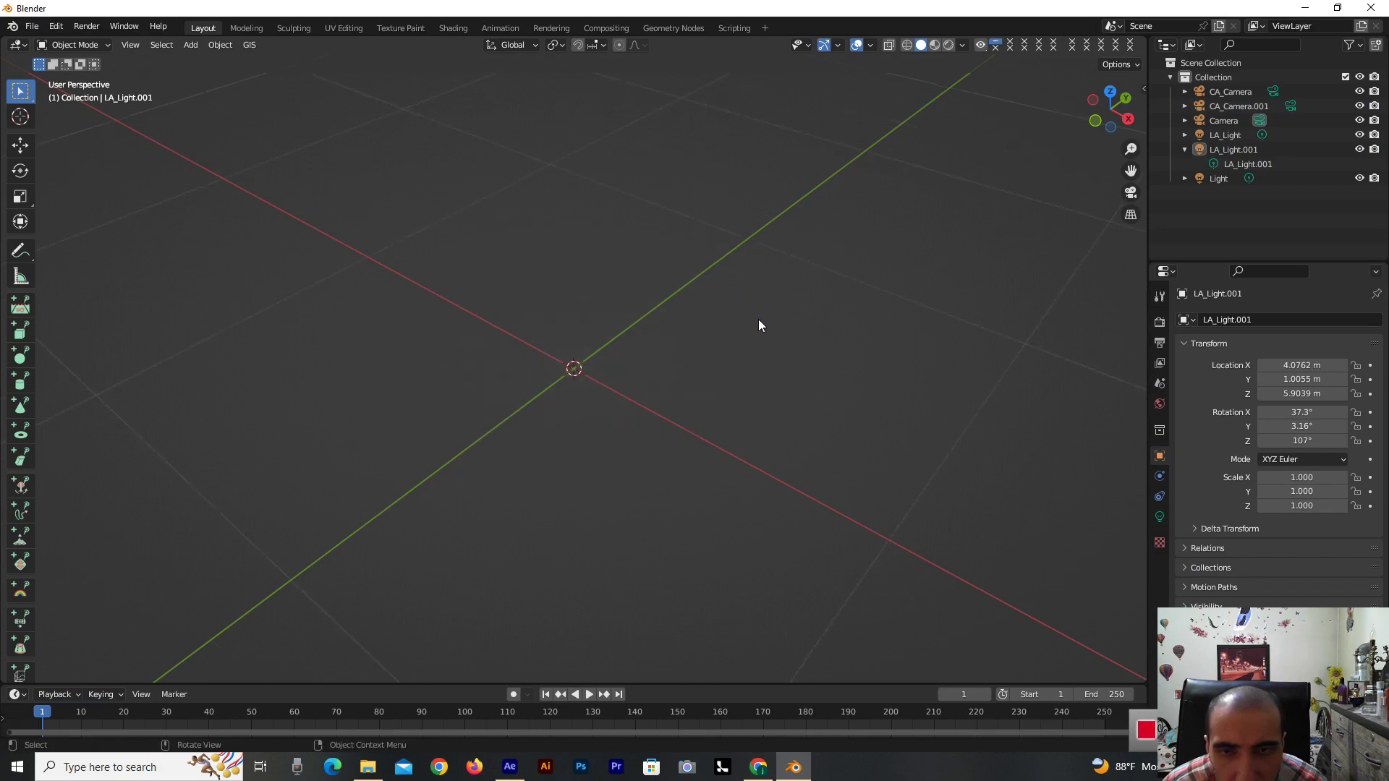
pyautogui.hotkey('alt', 'b')
pyautogui.scroll(-5, 779, 351)
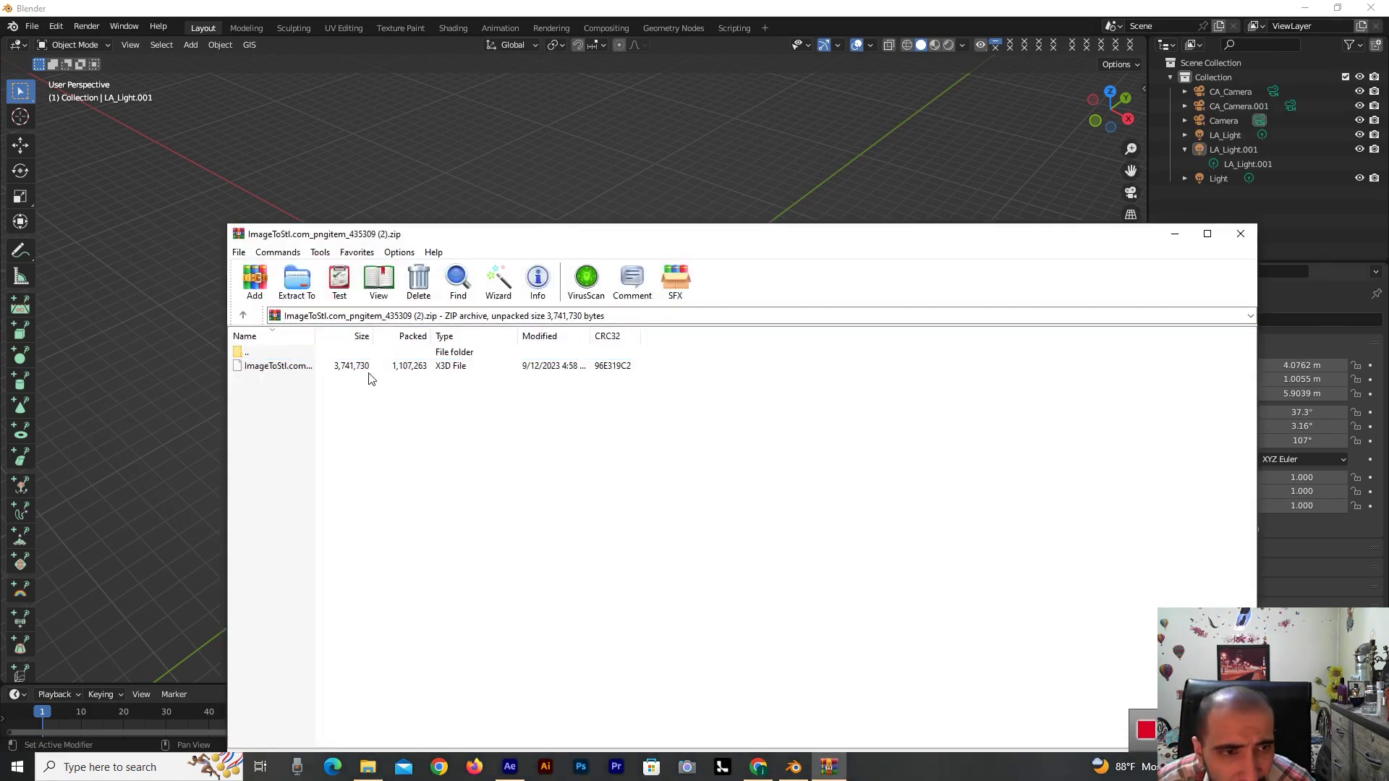
# - Extract the ImageToStl X3D file from the zip into the Downloads folder
pyautogui.click(371, 368)
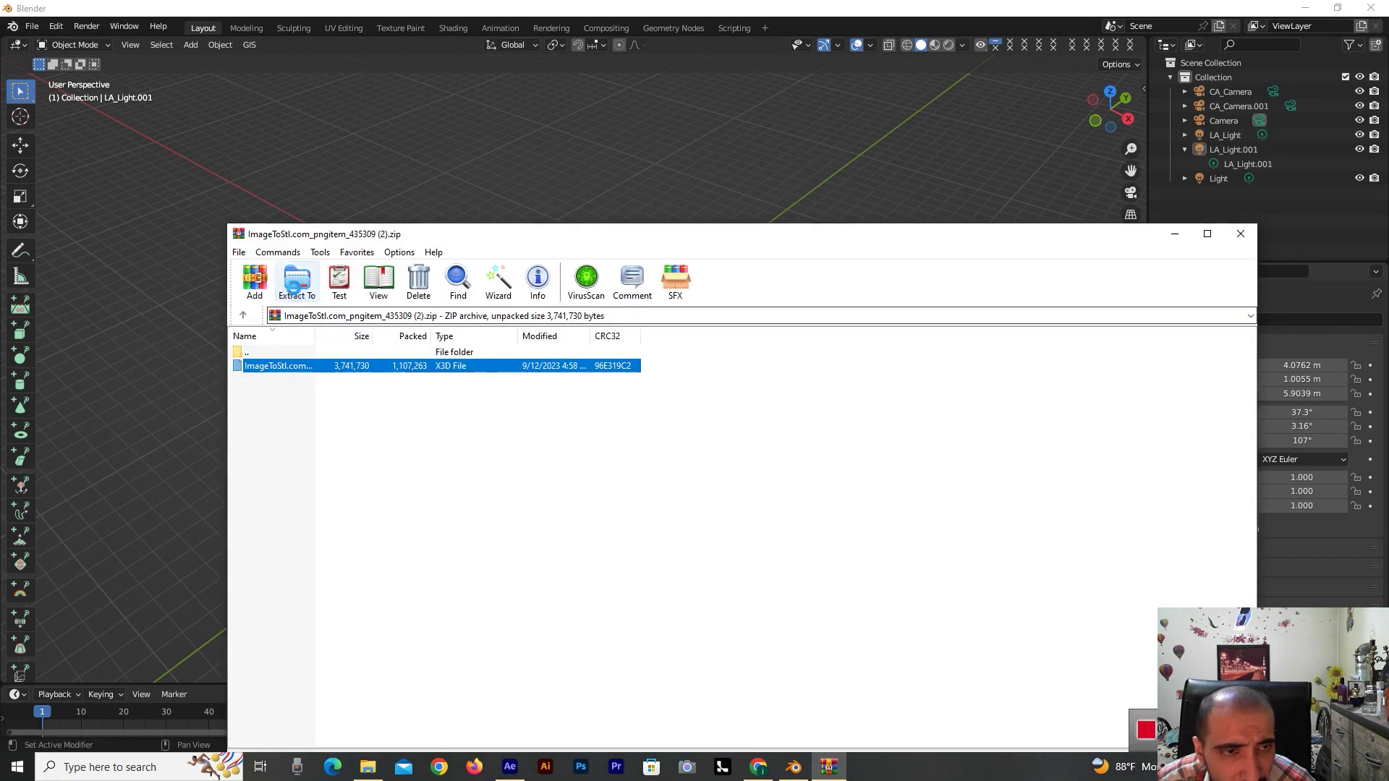
pyautogui.click(297, 282)
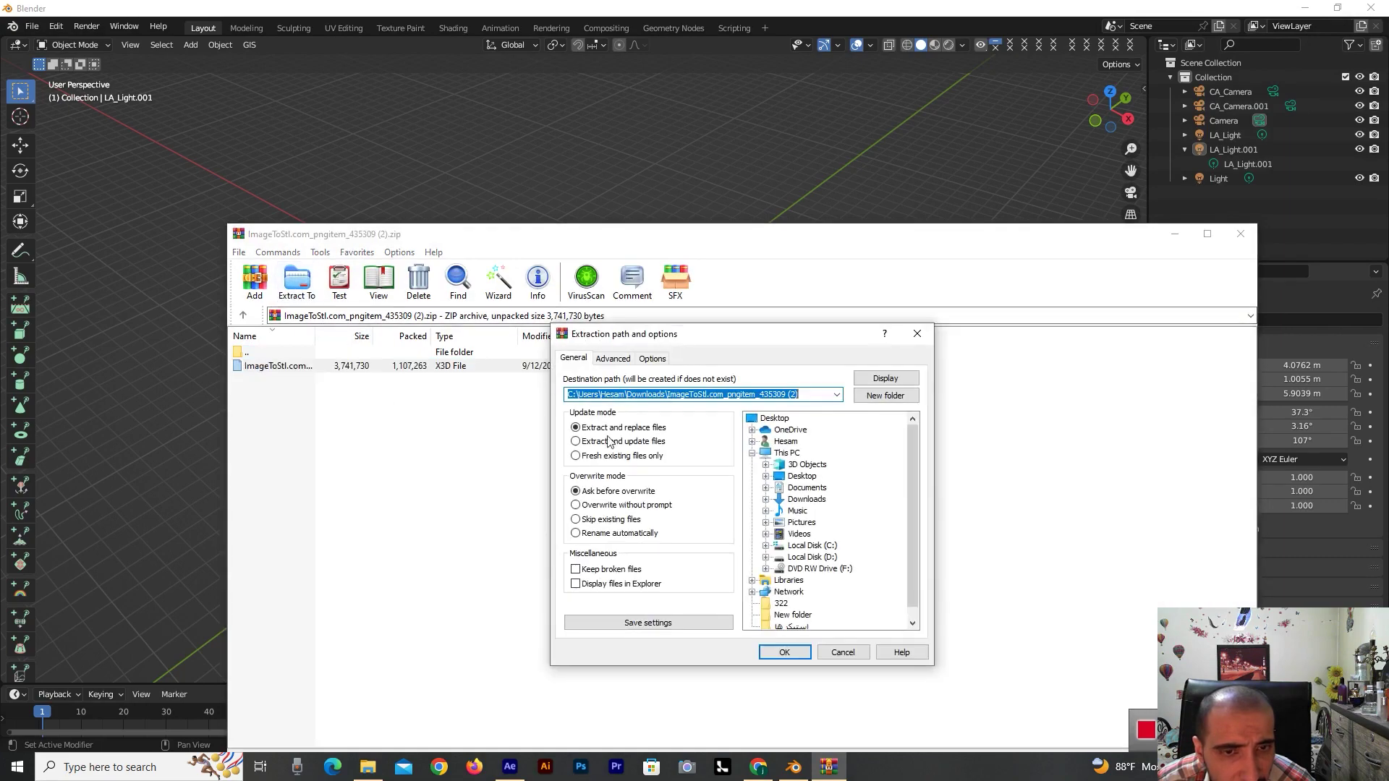
pyautogui.click(804, 499)
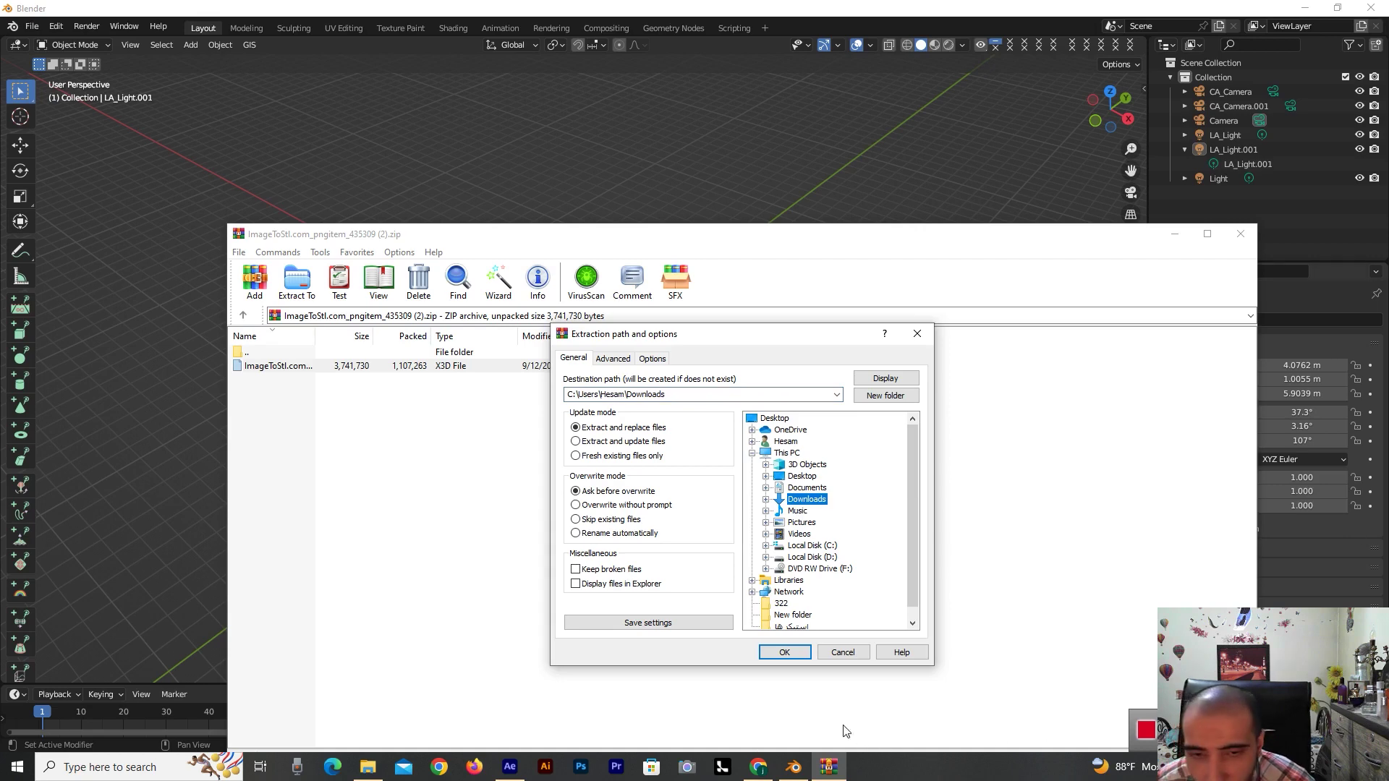
pyautogui.click(784, 652)
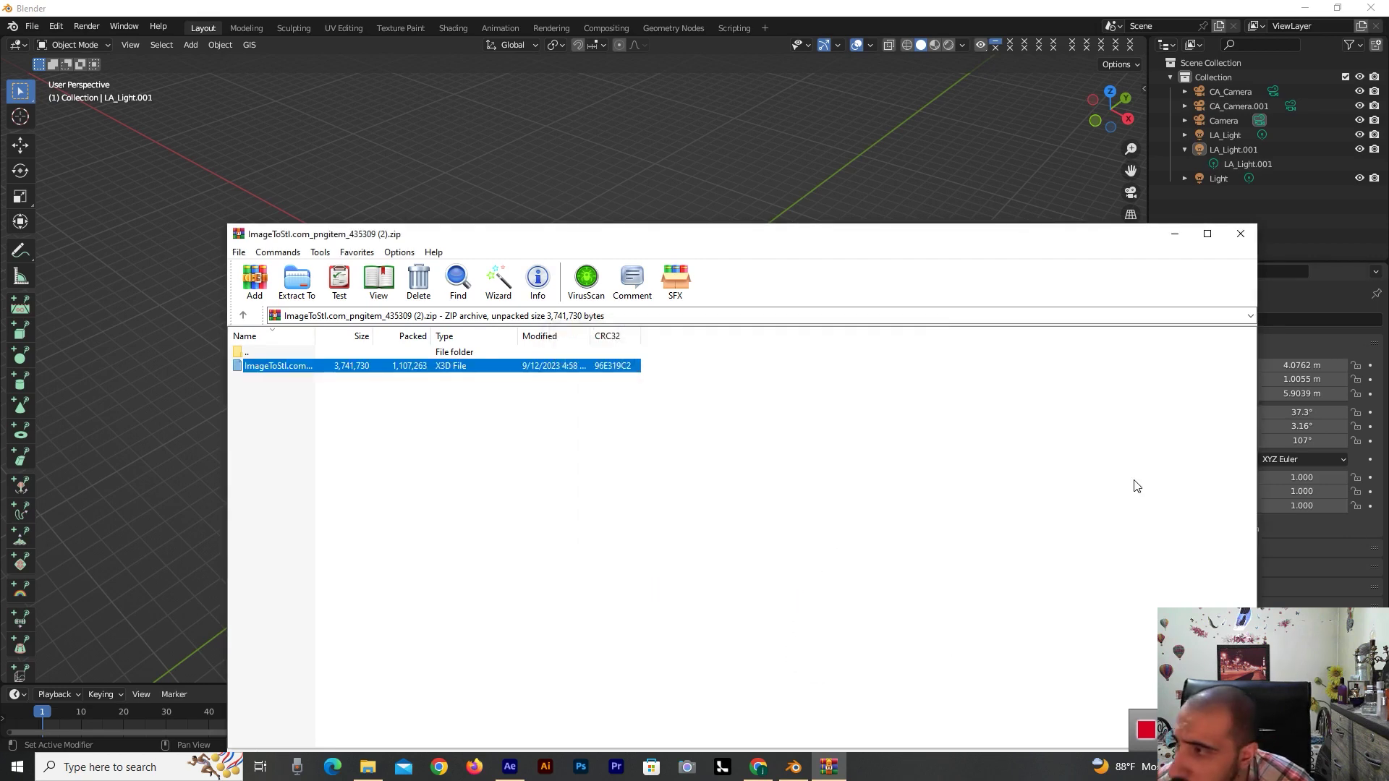
# - Close WinRAR and import the extracted .x3d, bringing in the Shape_IndexedFaceSet basket meshes
pyautogui.click(1240, 235)
pyautogui.click(32, 27)
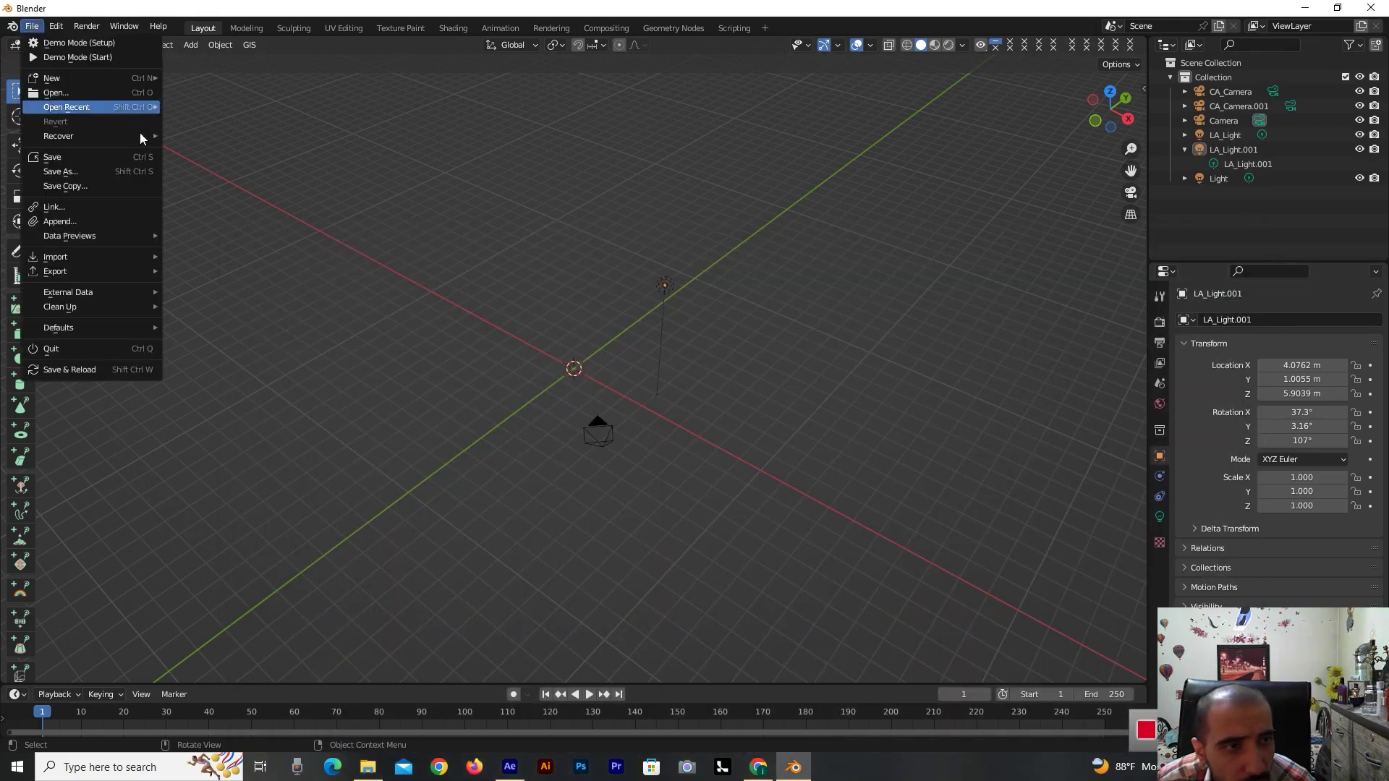
pyautogui.moveTo(136, 261)
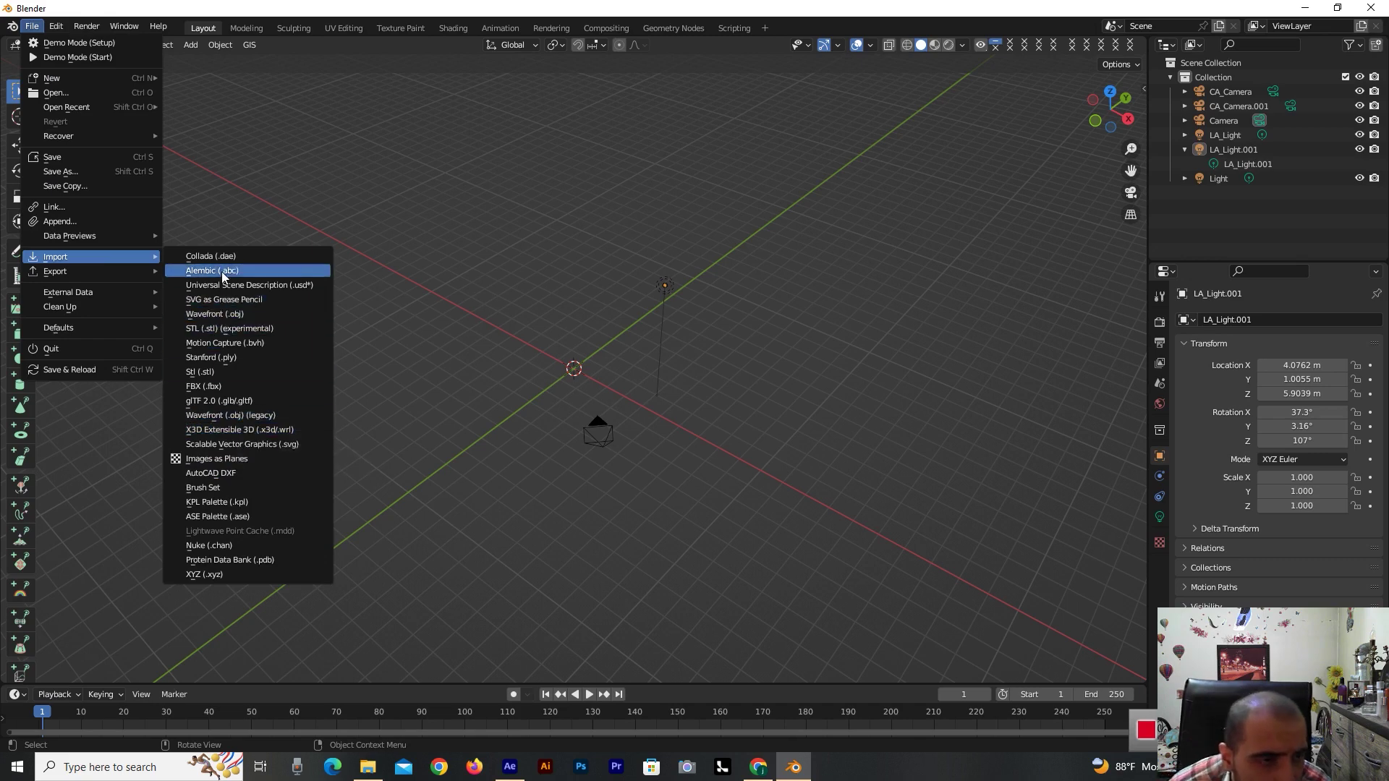
pyautogui.click(215, 431)
pyautogui.click(275, 394)
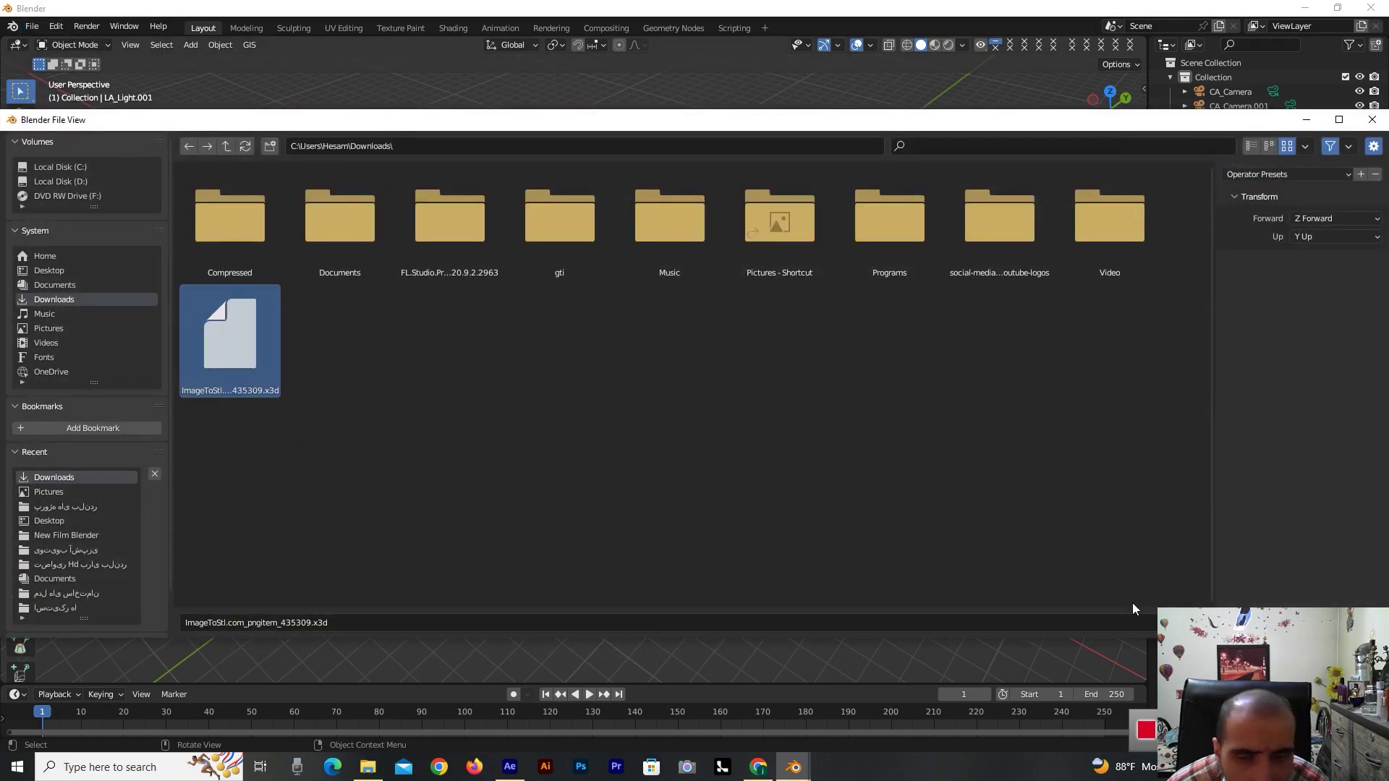
pyautogui.press('Return')
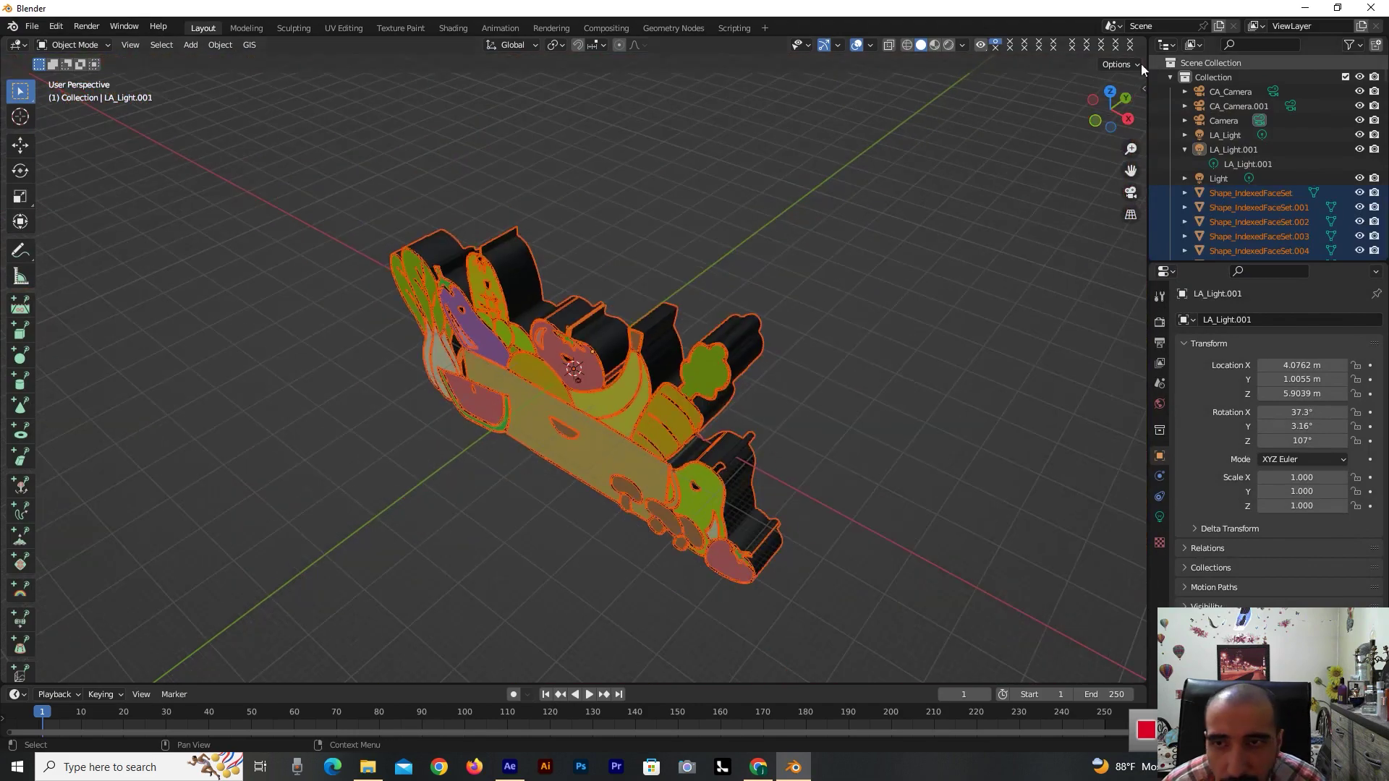
# - Orbit to a front view of the basket and scroll through the imported shapes in the Outliner
pyautogui.moveTo(1087, 101); pyautogui.dragTo(1156, 102)
pyautogui.scroll(-10, 1296, 201)
pyautogui.scroll(-10, 1284, 207)
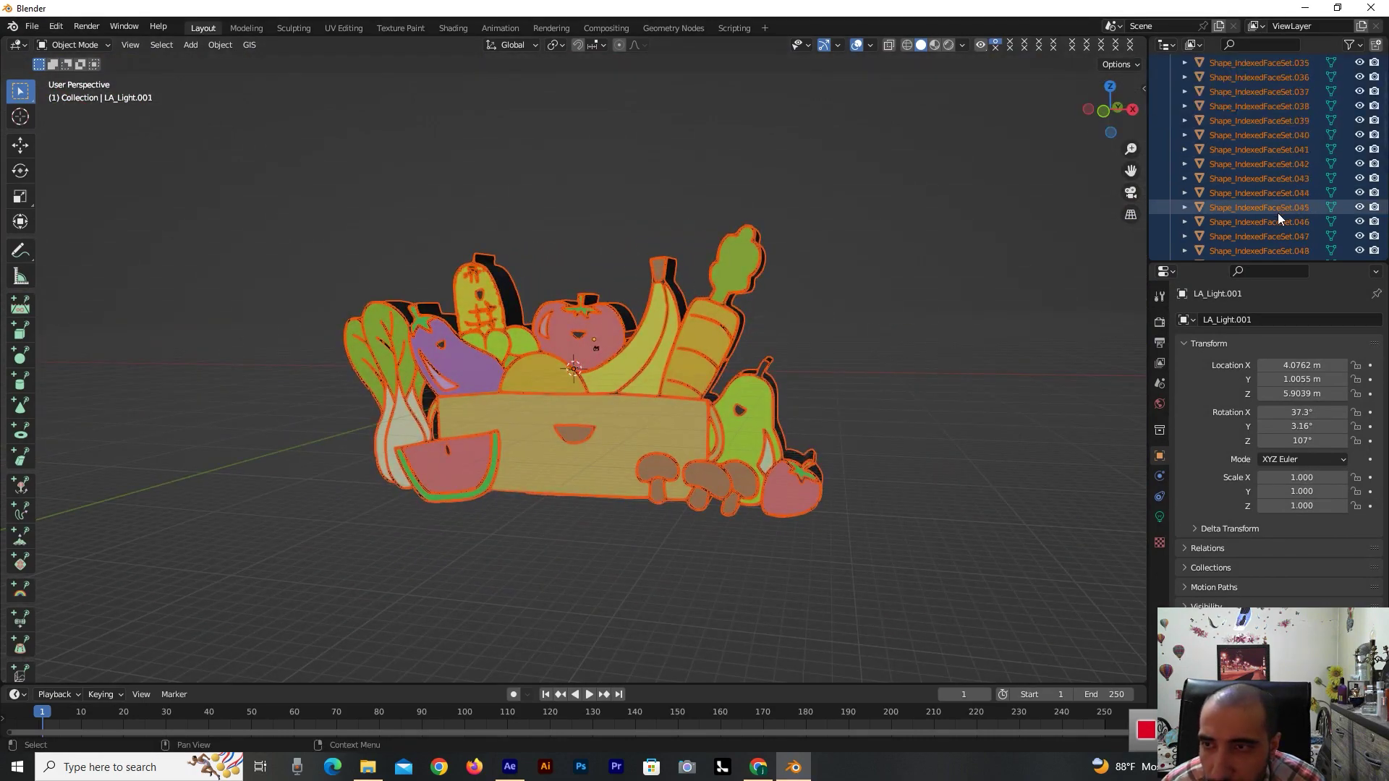
pyautogui.scroll(5, 1278, 215)
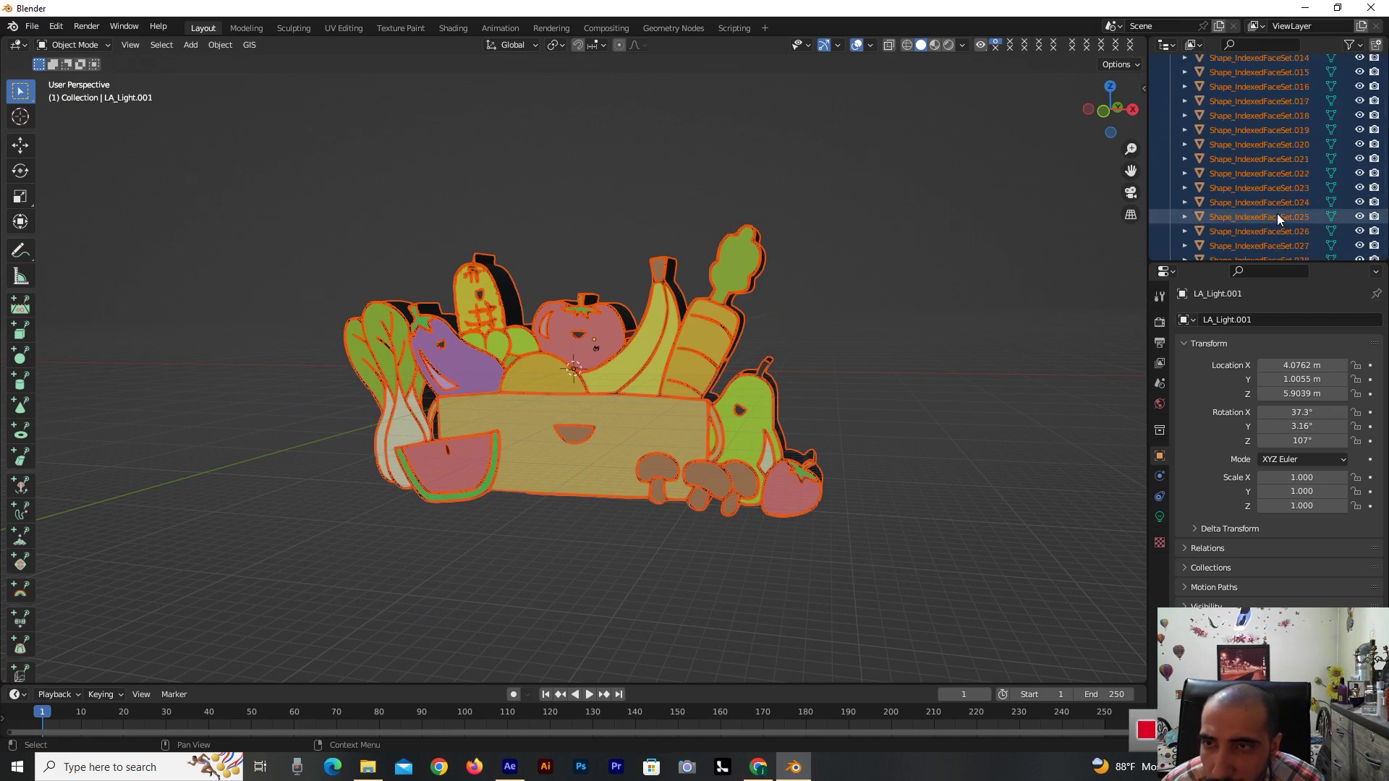
pyautogui.scroll(10, 1278, 214)
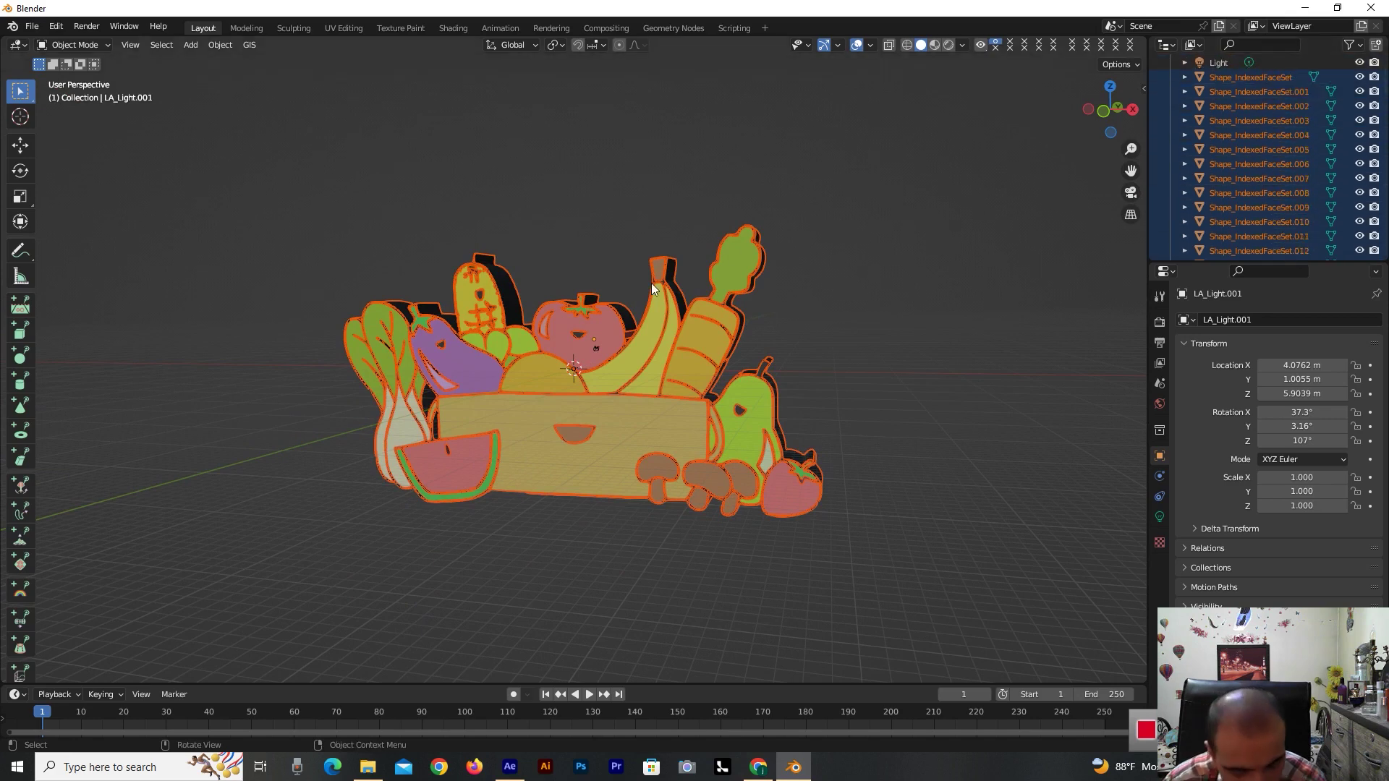
pyautogui.press('ctrl')
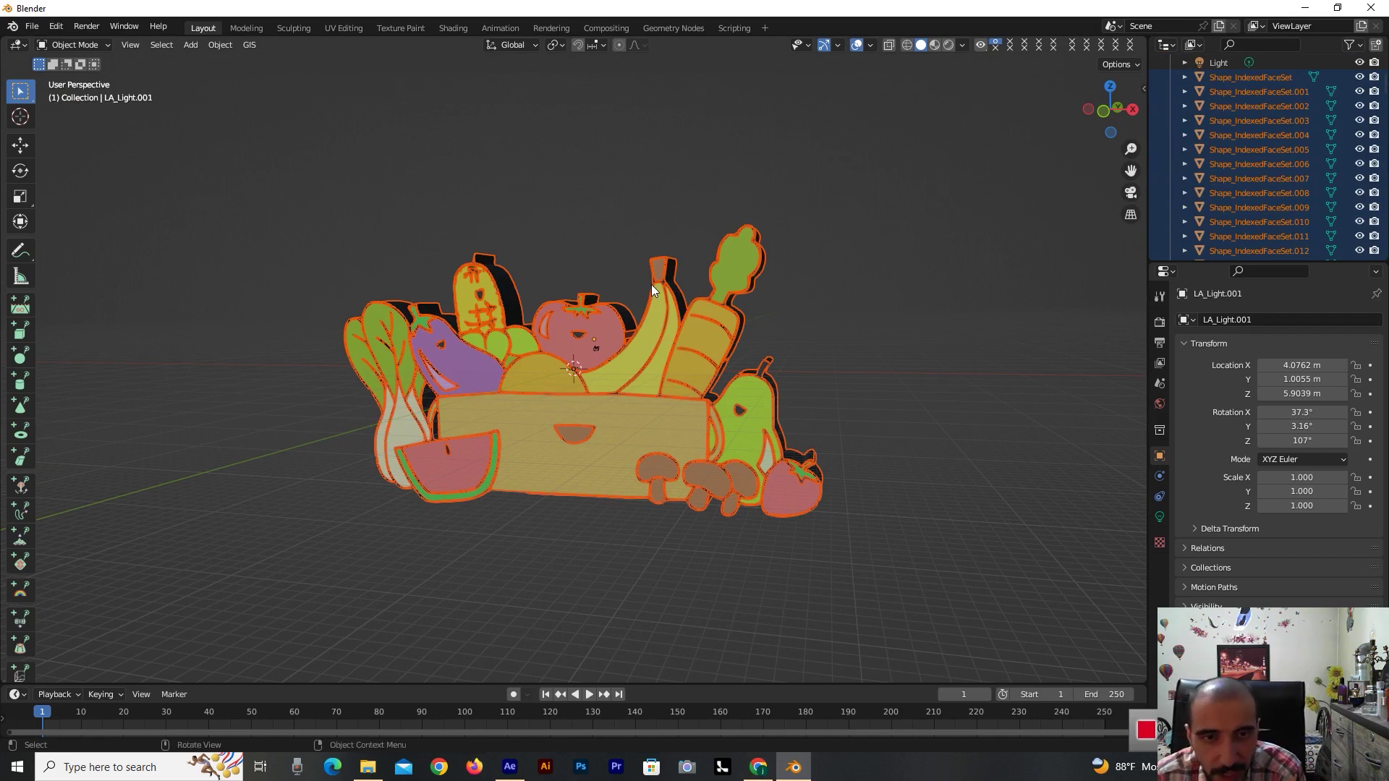
pyautogui.press('ctrl')
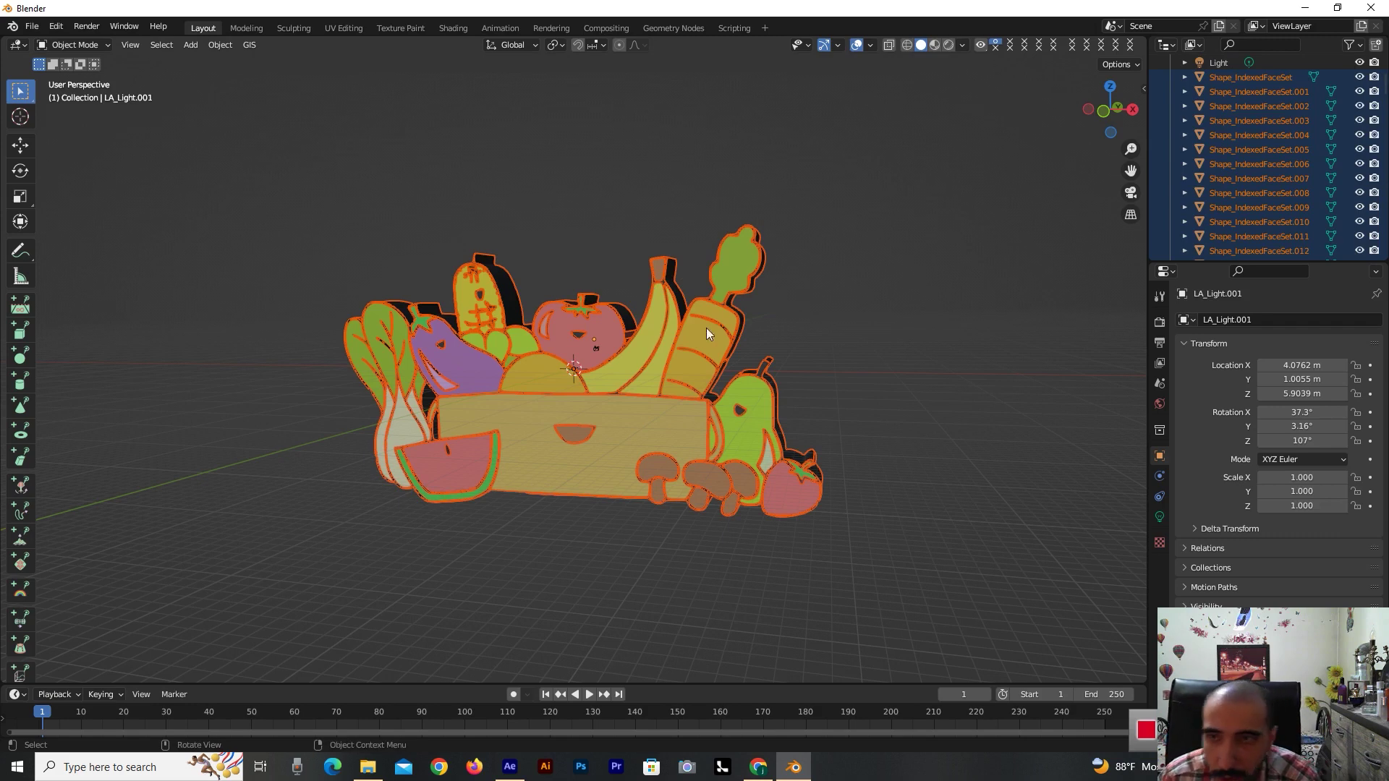
# - Select every Shape_IndexedFaceSet piece from first to last and join them with Ctrl+J
pyautogui.scroll(5, 1252, 133)
pyautogui.click(1252, 192)
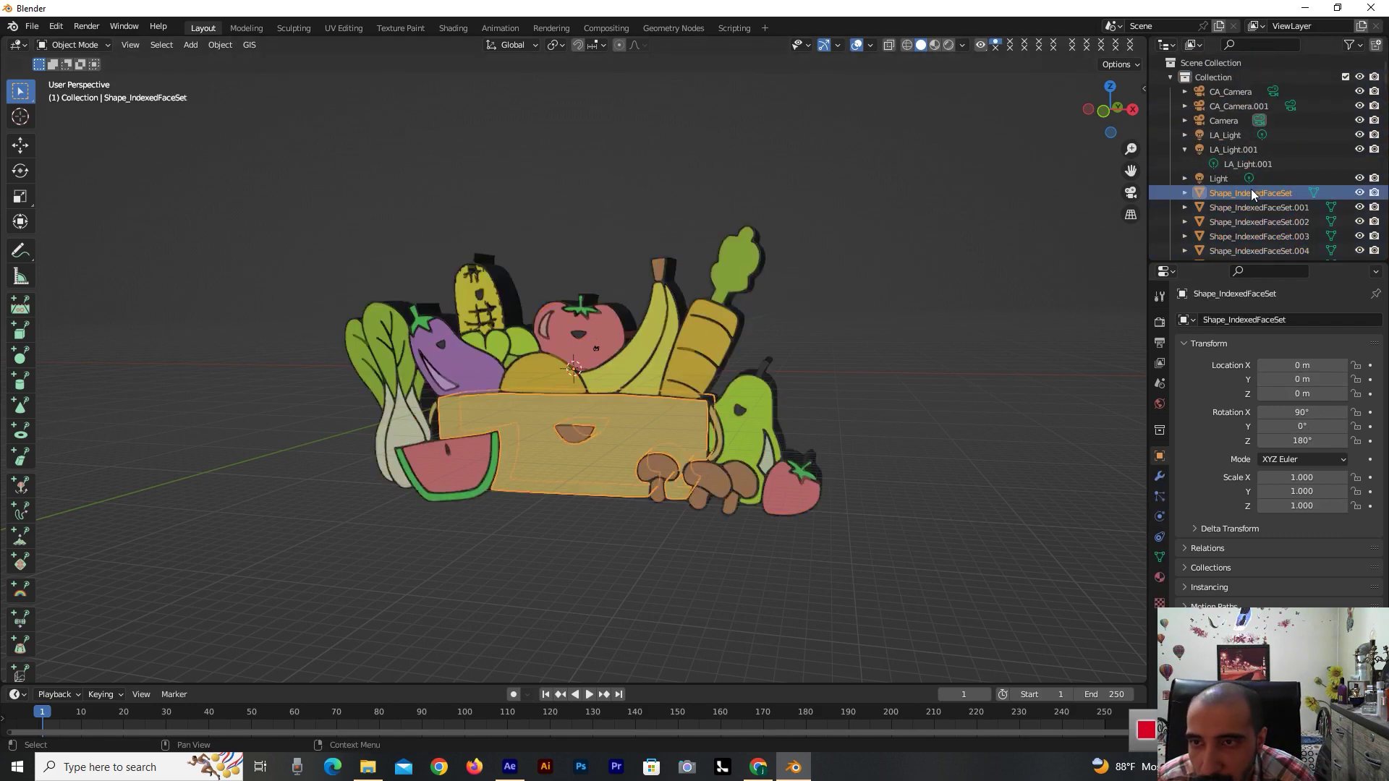
pyautogui.scroll(-15, 1252, 188)
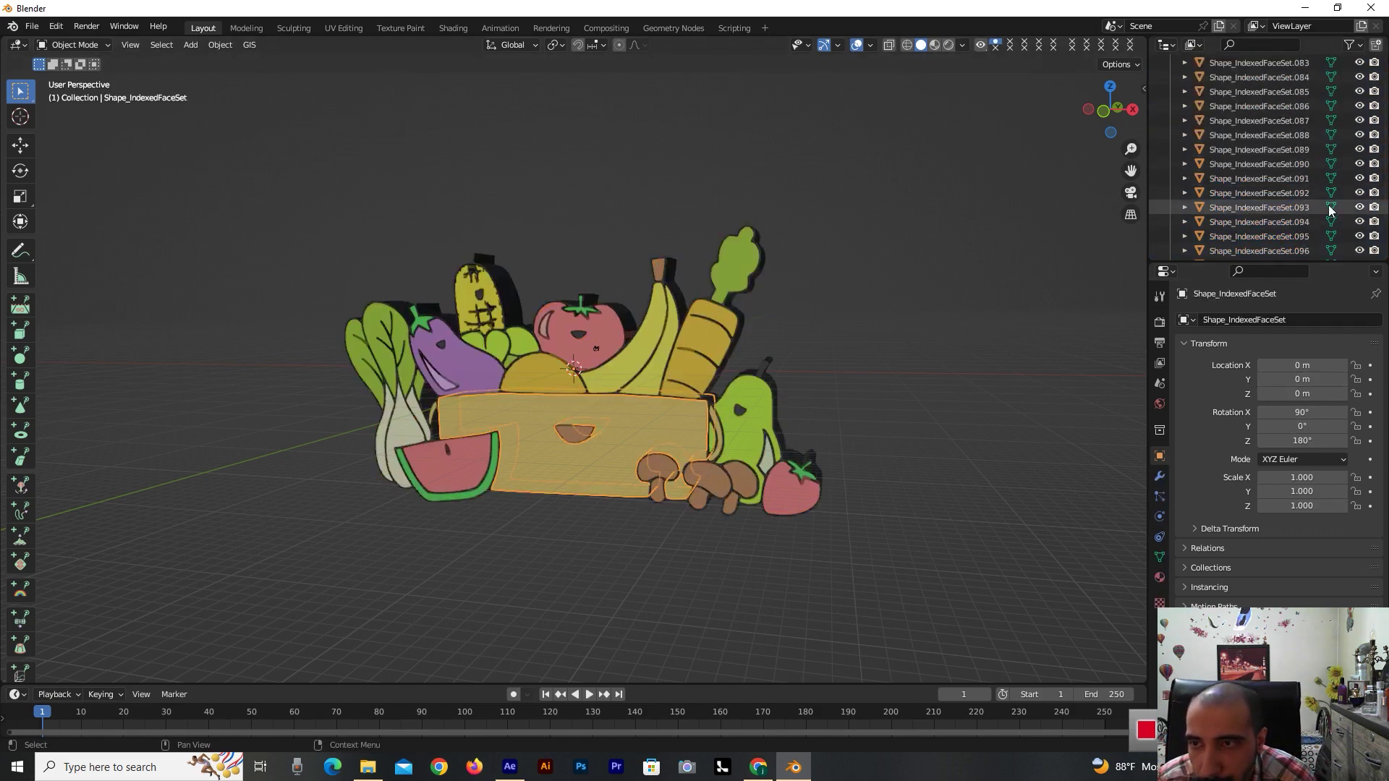
pyautogui.scroll(-8, 1385, 210)
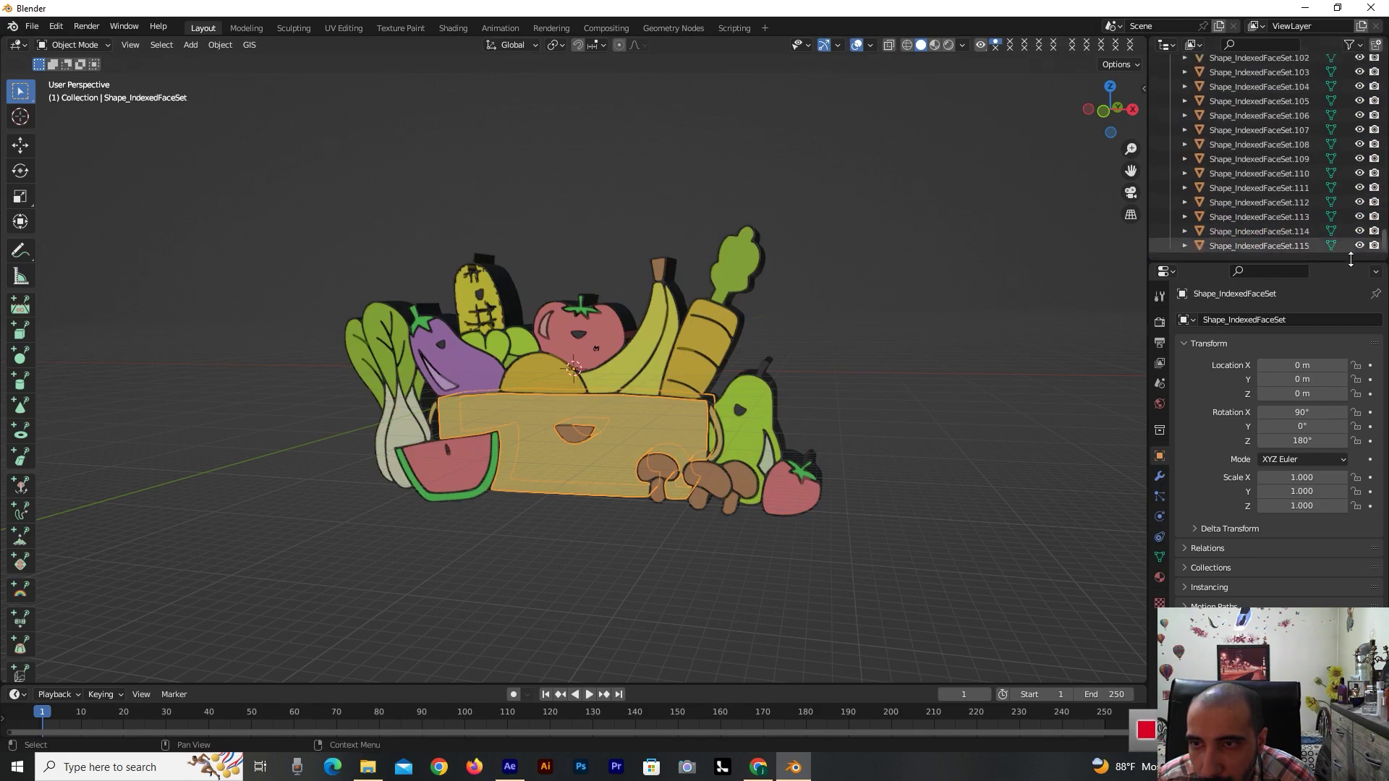
pyautogui.keyDown('shift'); pyautogui.click(1292, 250); pyautogui.keyUp('shift')
pyautogui.scroll(20, 1293, 249)
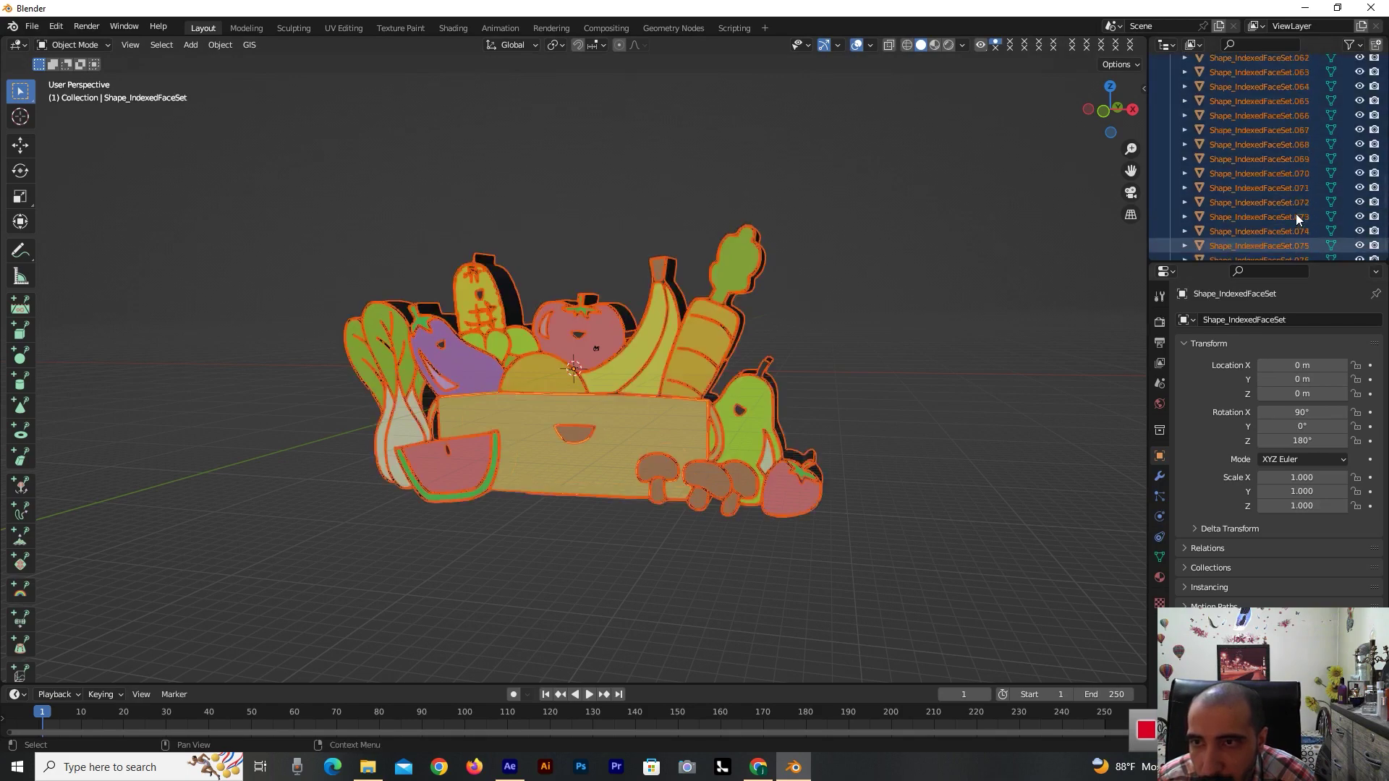
pyautogui.scroll(9, 1296, 215)
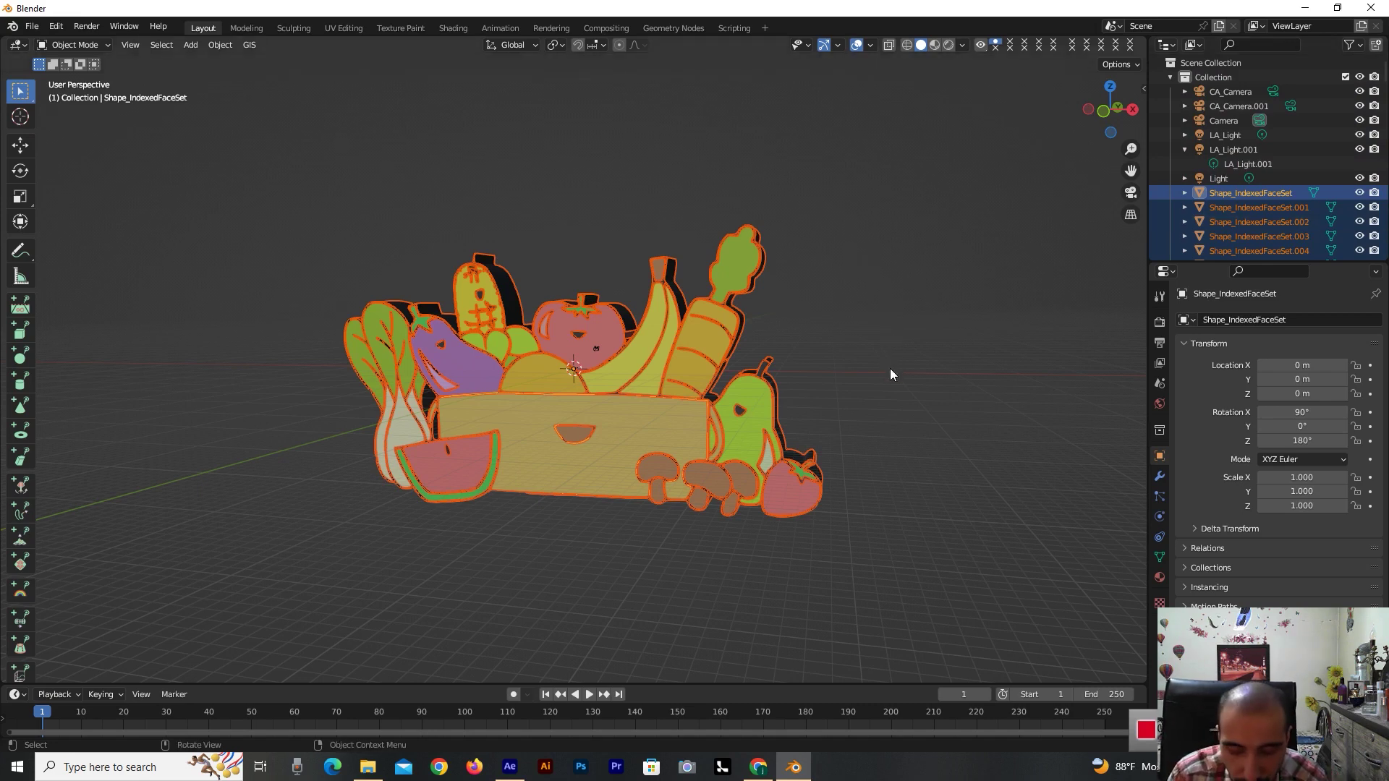
pyautogui.hotkey('ctrl', 'j')
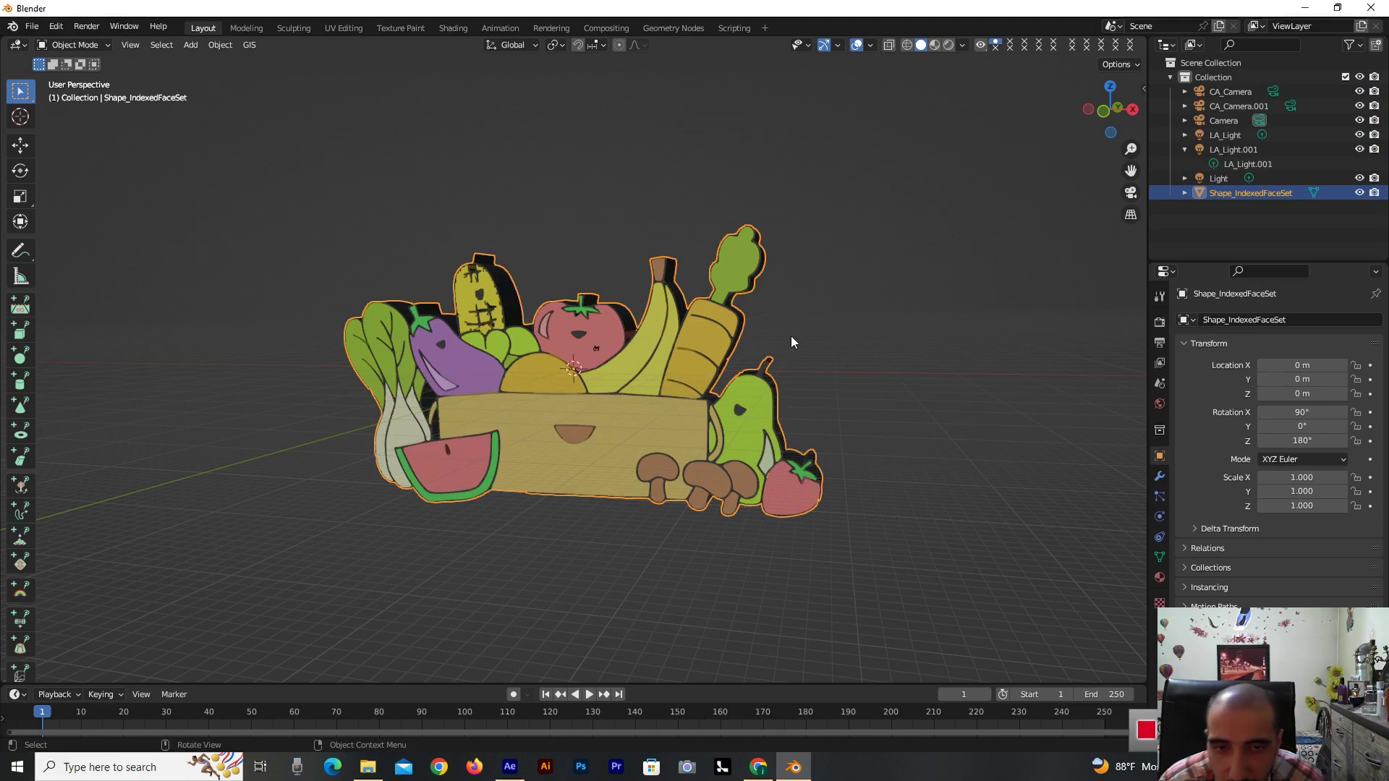
pyautogui.moveTo(1111, 110); pyautogui.dragTo(1175, 127)
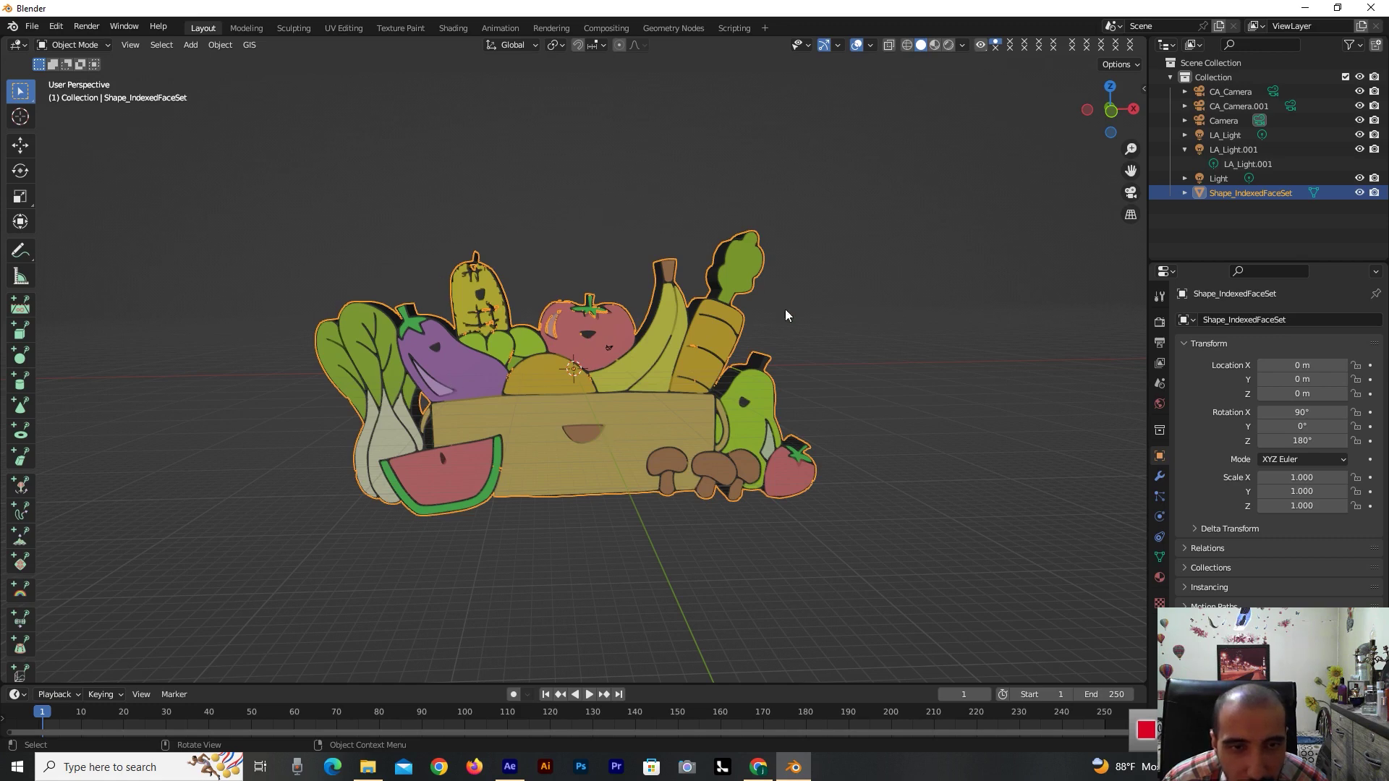
# - Zoom out, switch the viewport to Rendered shading, and orbit around the basket
pyautogui.scroll(-4, 623, 564)
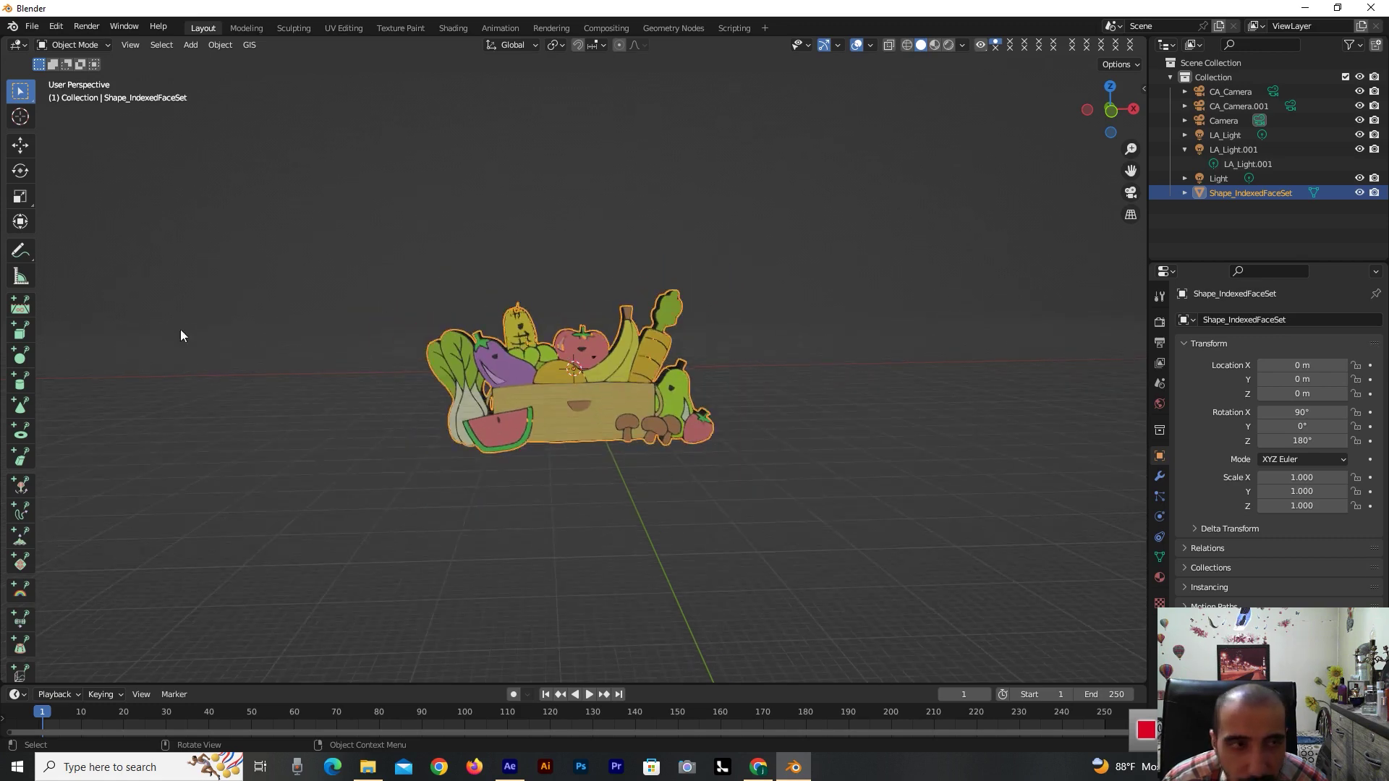
pyautogui.click(936, 44)
pyautogui.click(946, 45)
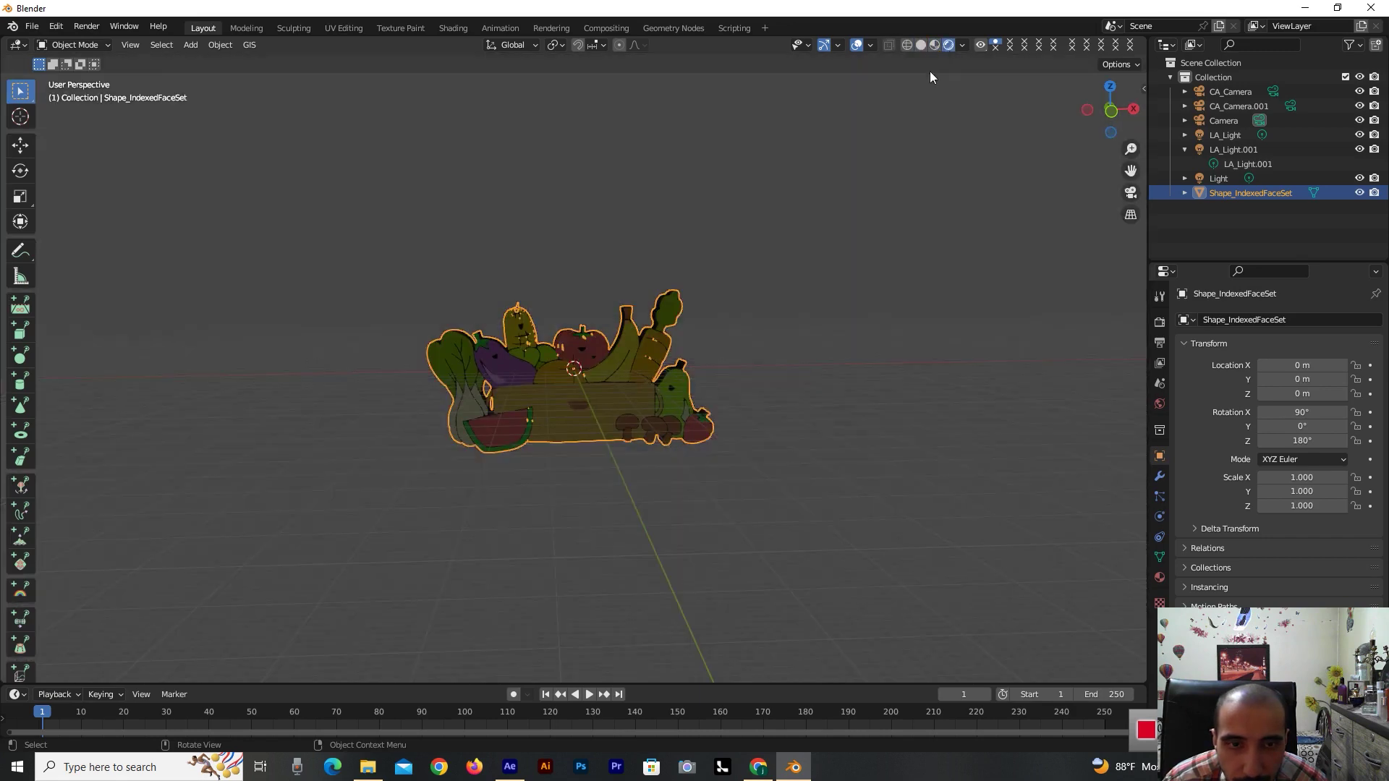
pyautogui.moveTo(1094, 102); pyautogui.dragTo(1053, 90)
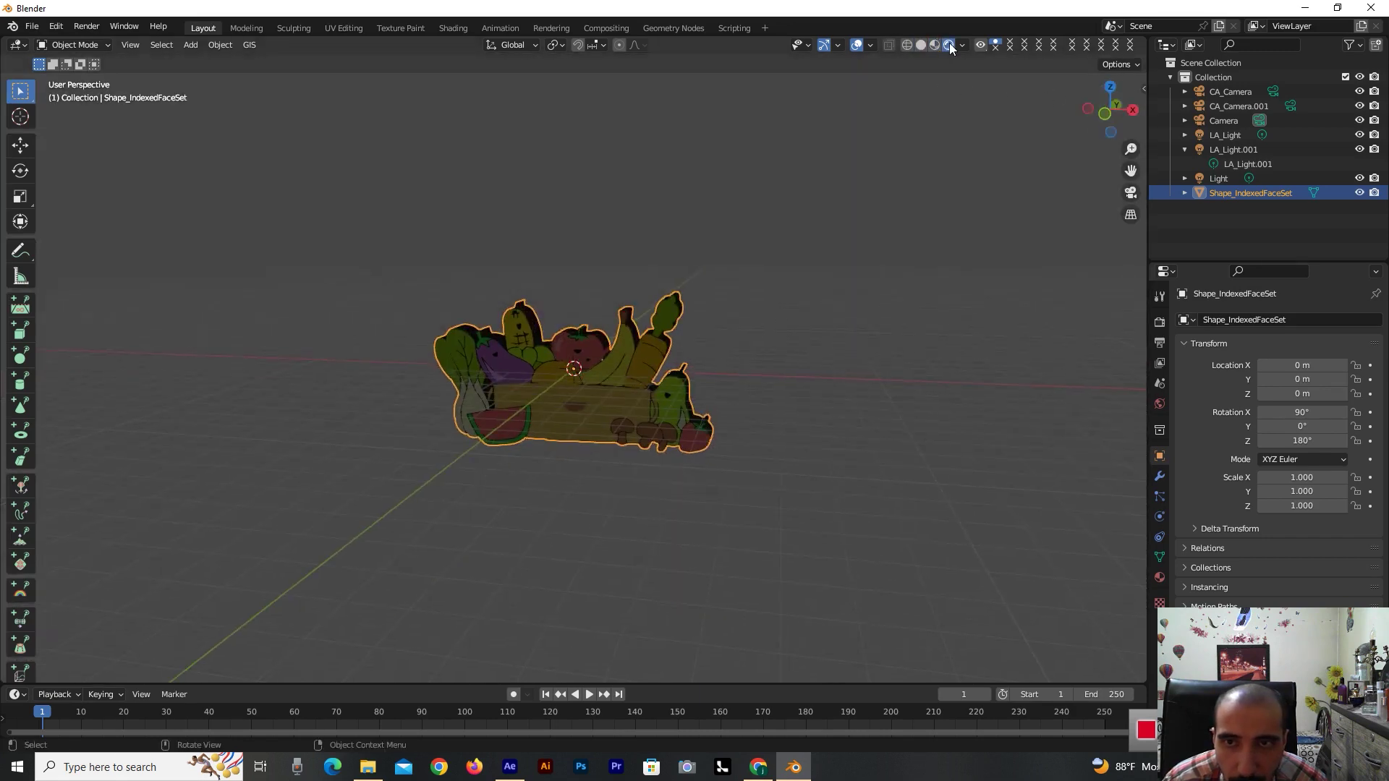
pyautogui.moveTo(1082, 117); pyautogui.dragTo(1165, 115)
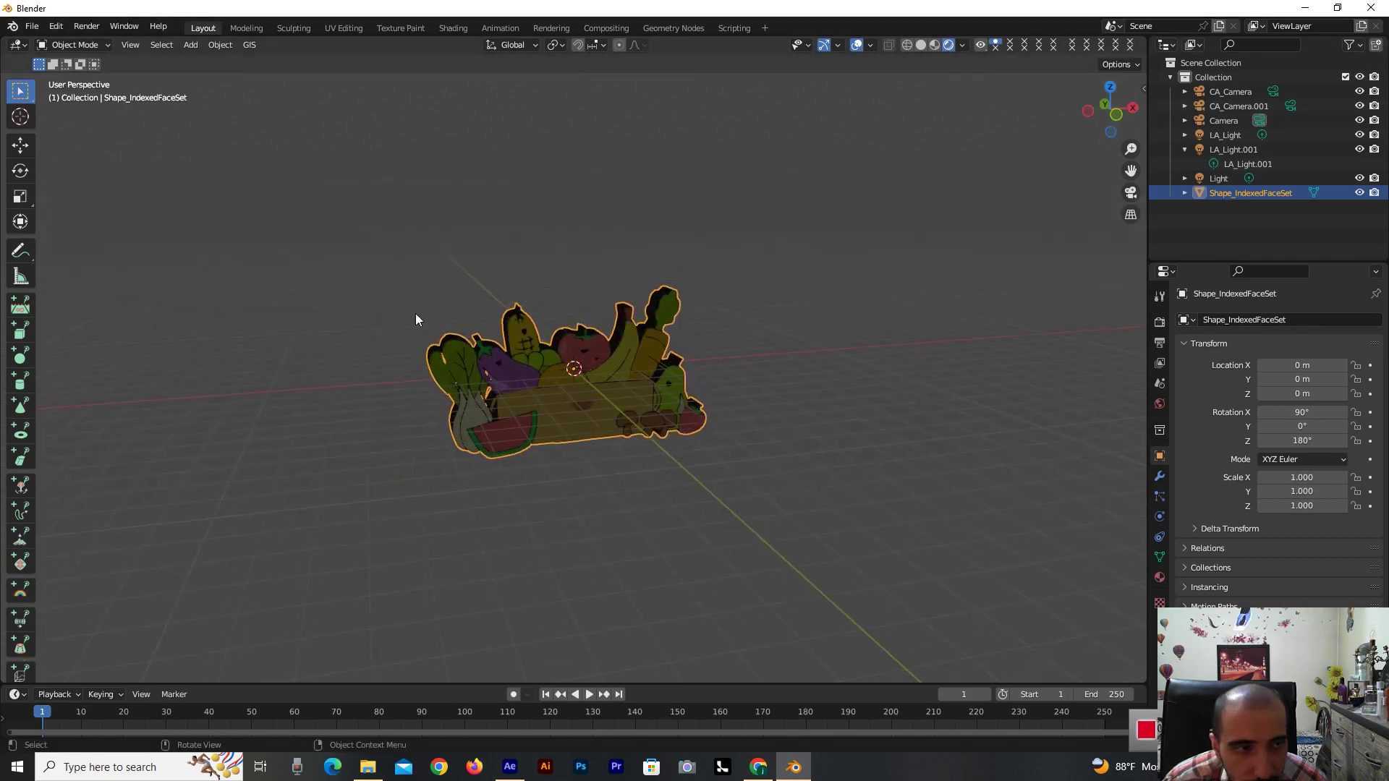
# - Add a POV infinite plane, lower it below the basket, and give it a new material
pyautogui.click(24, 310)
pyautogui.click(376, 502)
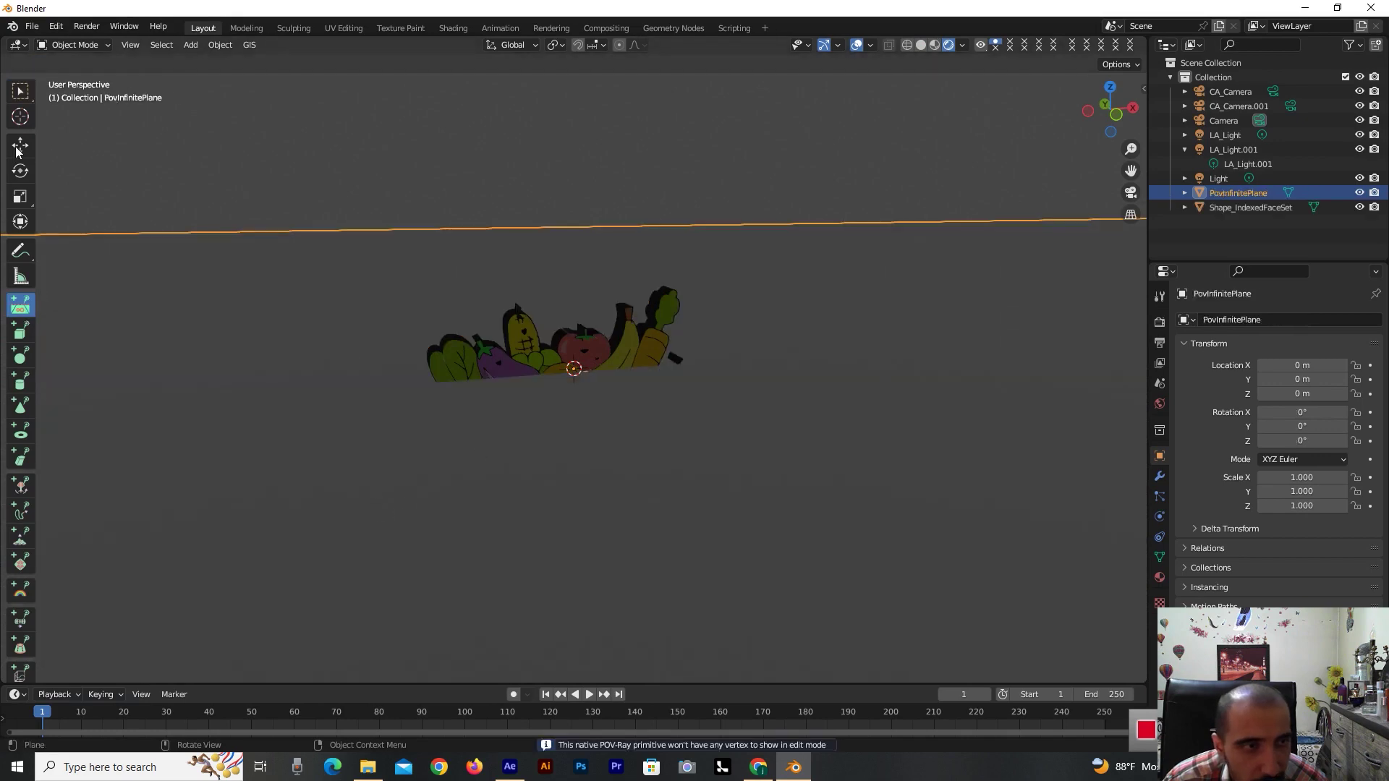
pyautogui.hotkey('shift', 'space')
pyautogui.press('g')
pyautogui.moveTo(573, 317); pyautogui.dragTo(576, 479)
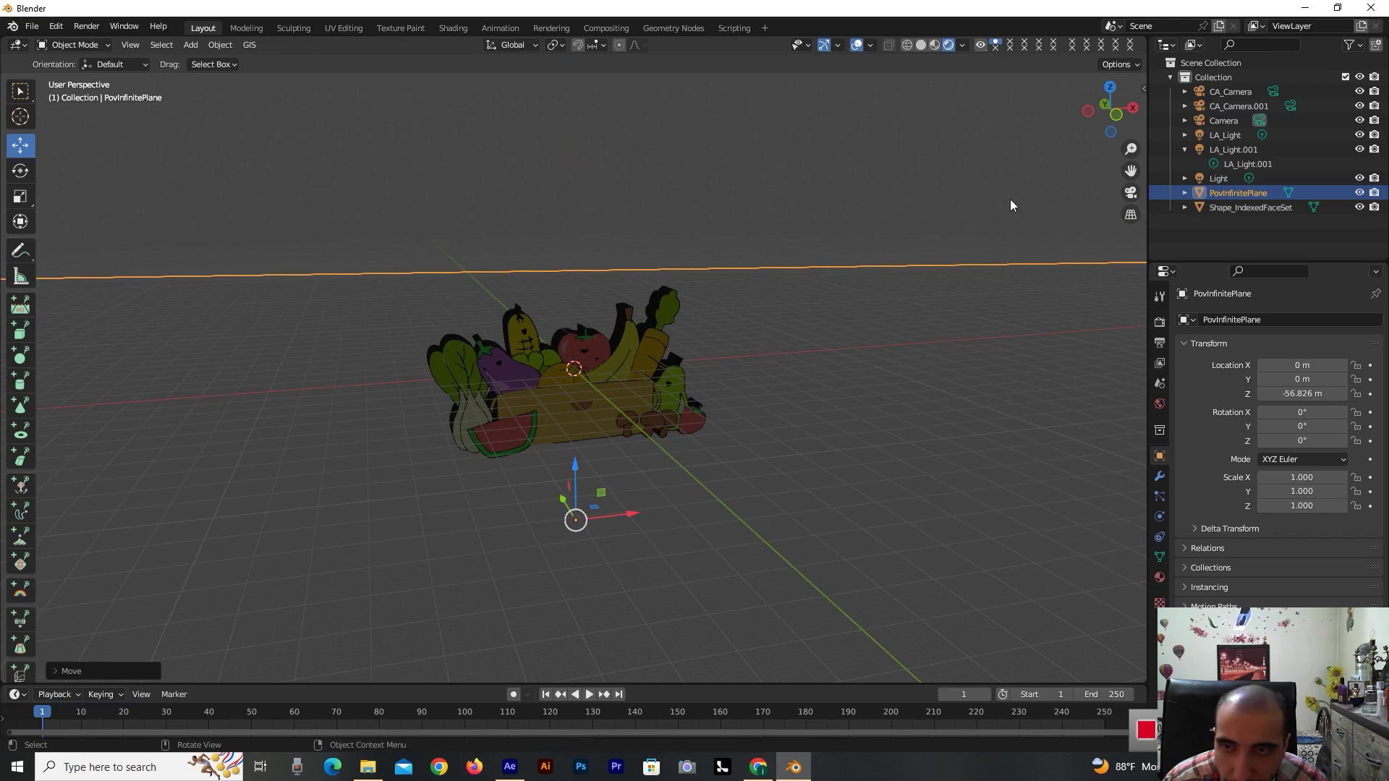
pyautogui.click(1158, 581)
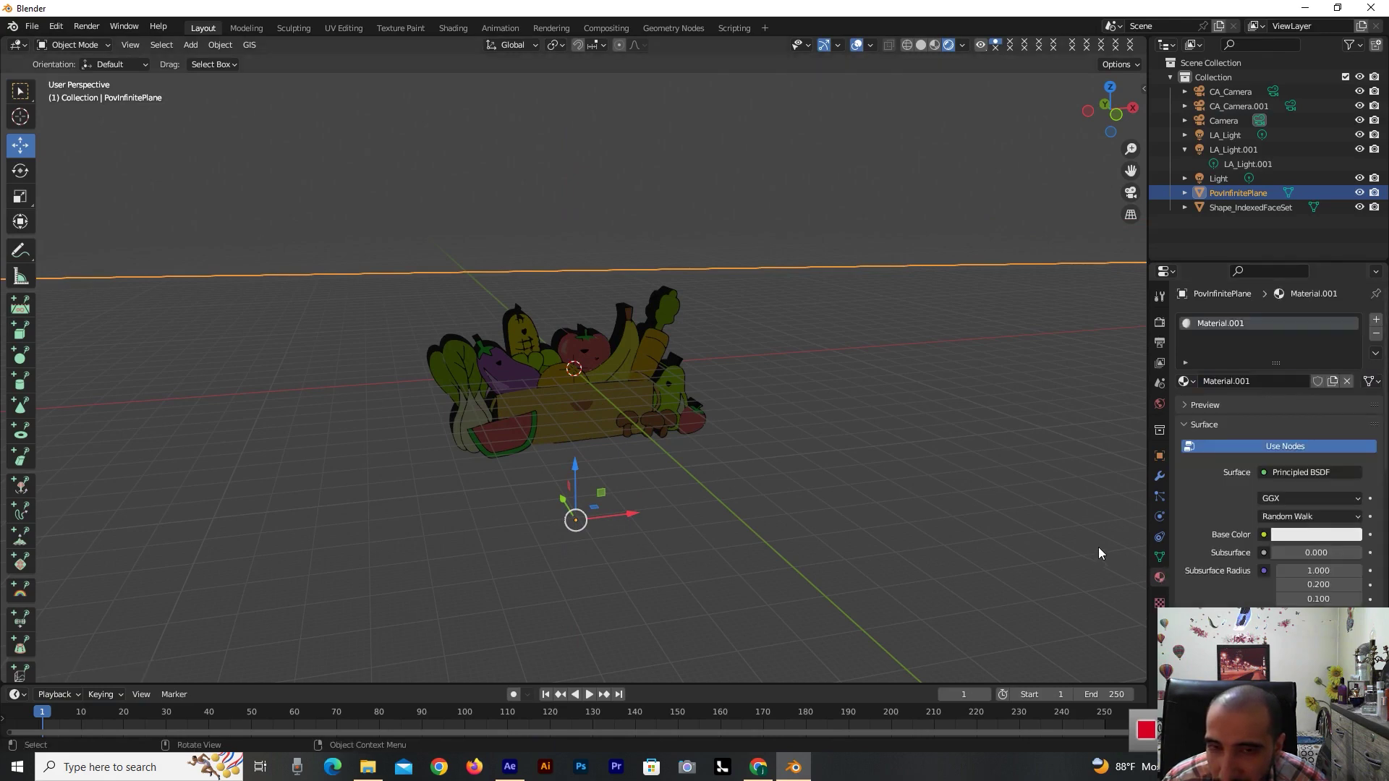
pyautogui.scroll(-2, 1297, 583)
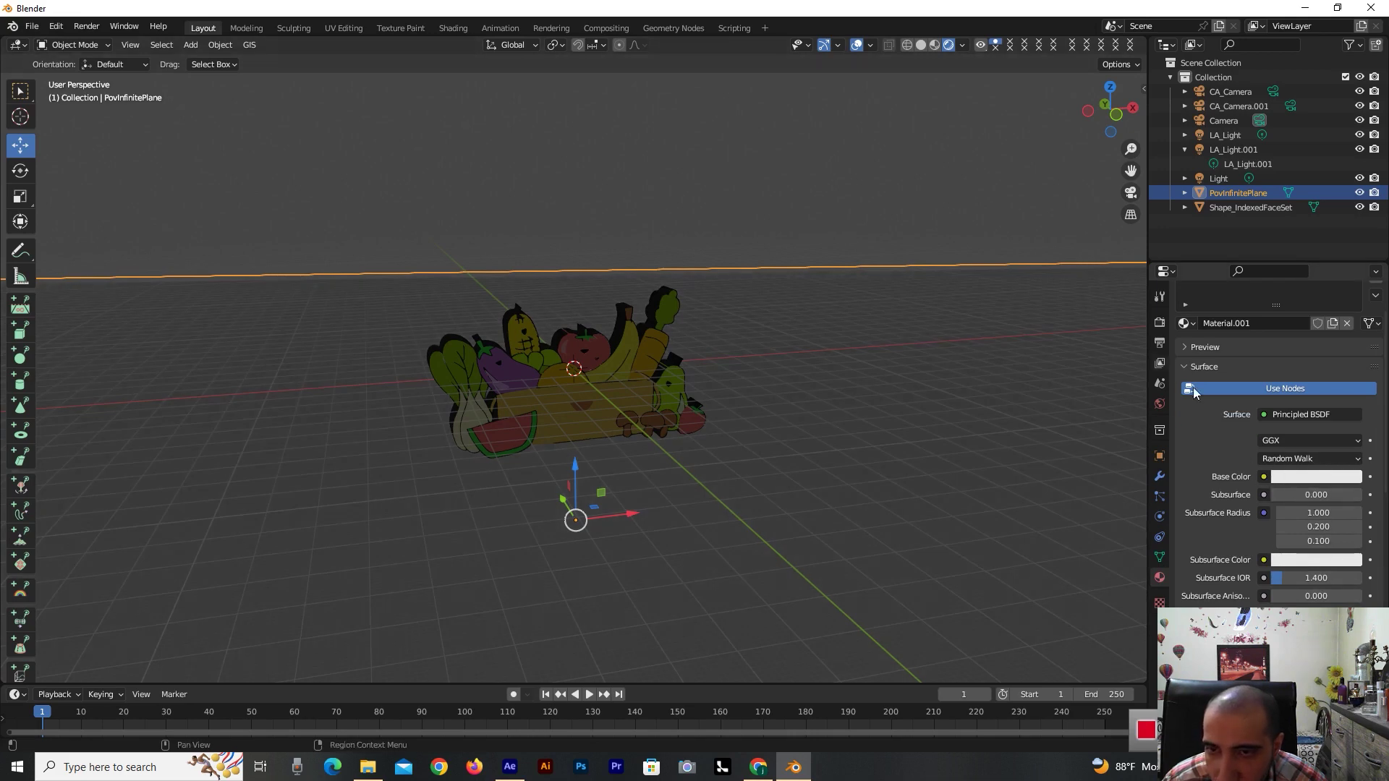
# - Set the World light strength to 0 and adjust the floor plane's height
pyautogui.click(1160, 406)
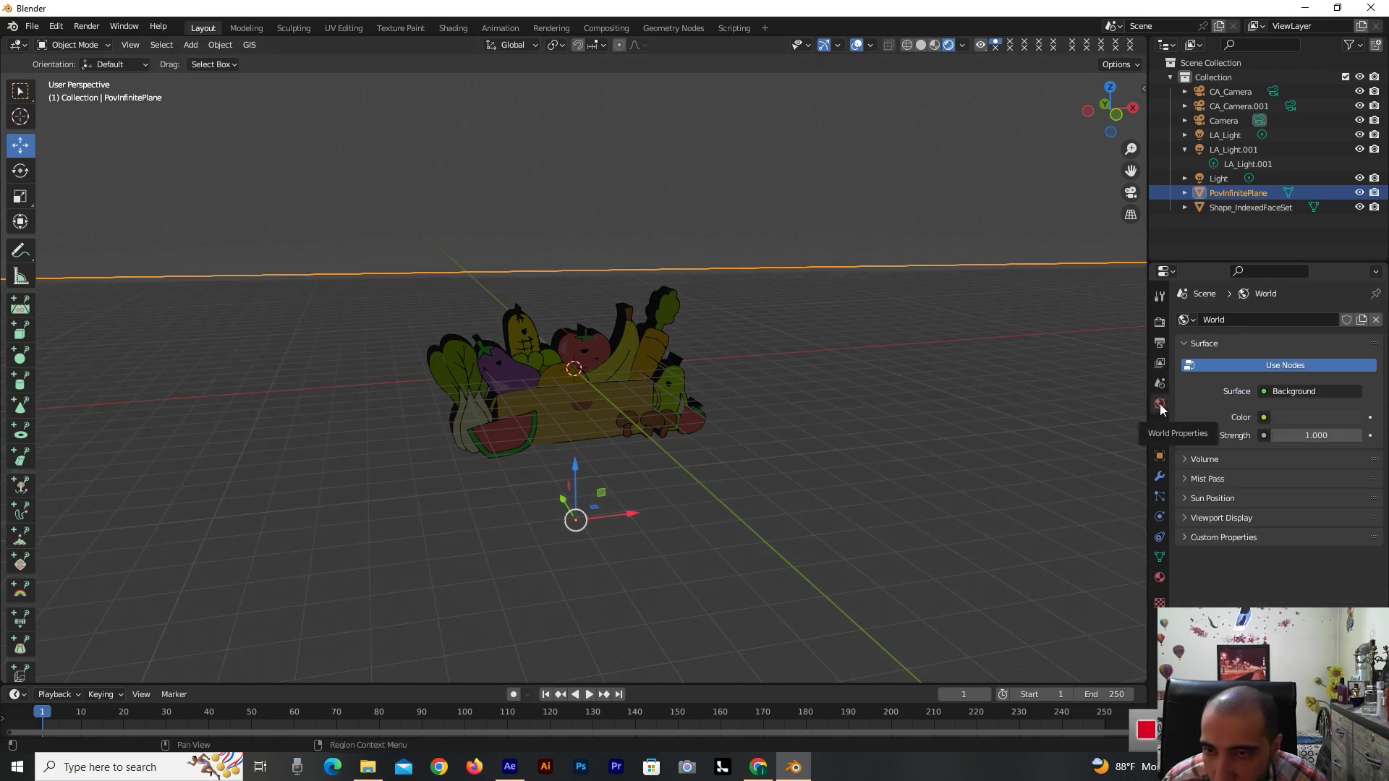
pyautogui.press('BackSpace')
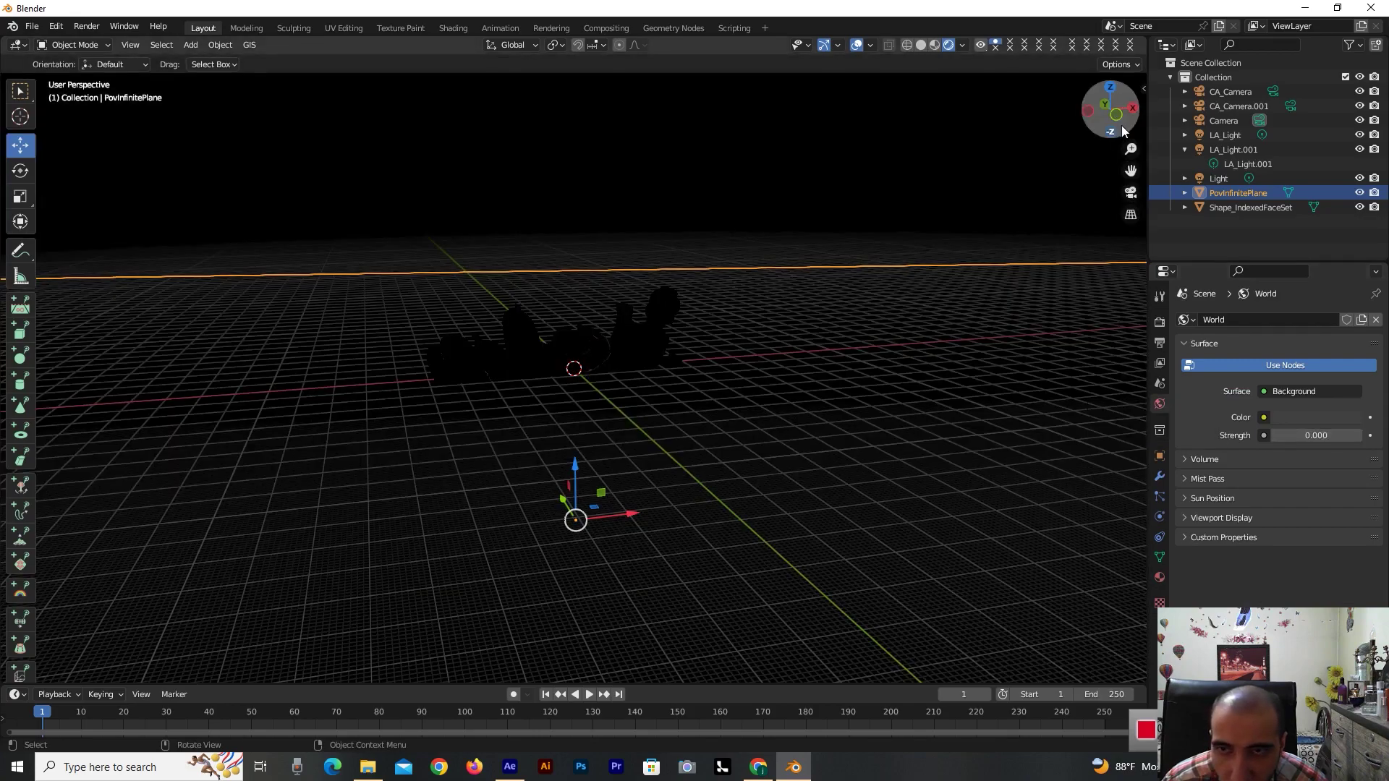
pyautogui.moveTo(1110, 110); pyautogui.dragTo(676, 249)
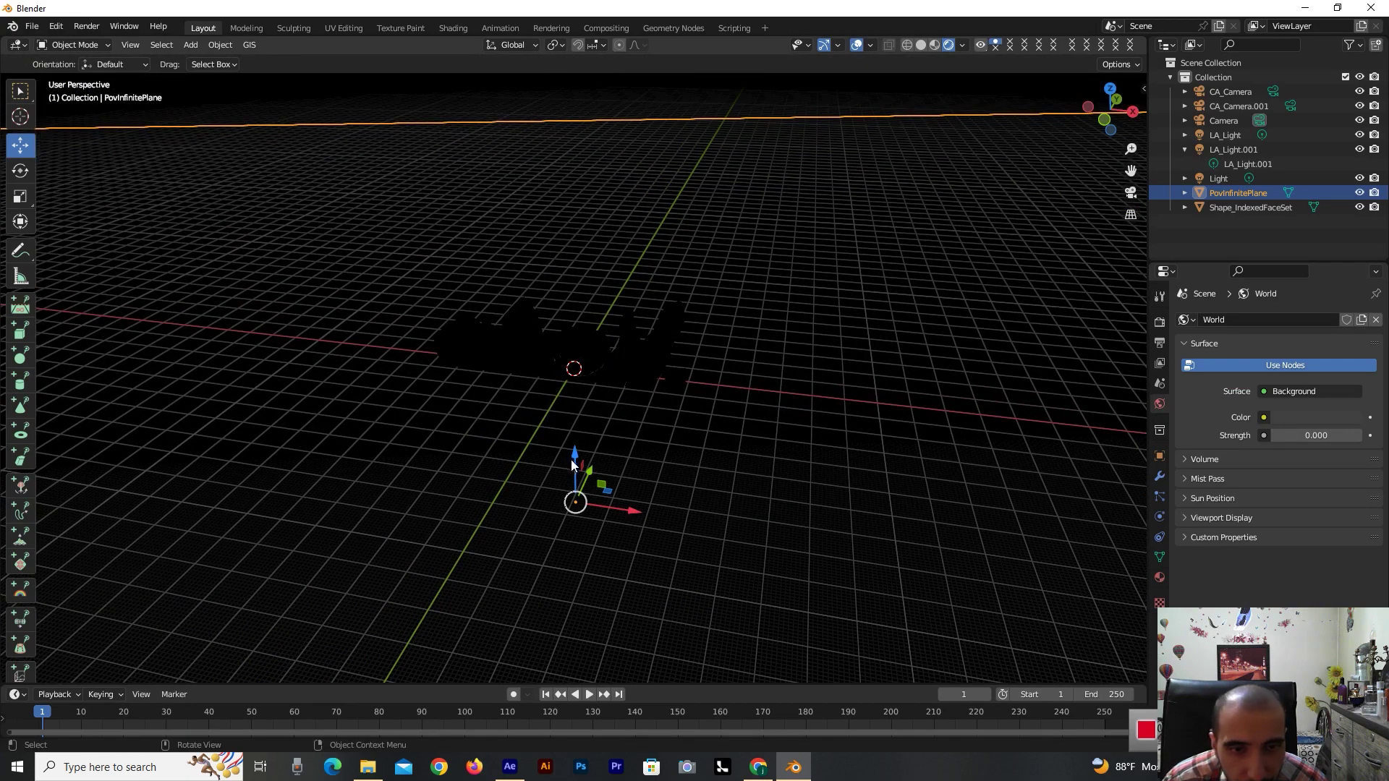
pyautogui.moveTo(572, 459)
pyautogui.mouseDown()
pyautogui.moveTo(584, 526)
pyautogui.moveTo(589, 308)
pyautogui.moveTo(597, 450)
pyautogui.mouseUp()
# - Add an Area light, raise it high above the basket, and start scaling it up
pyautogui.hotkey('shift', 'a')
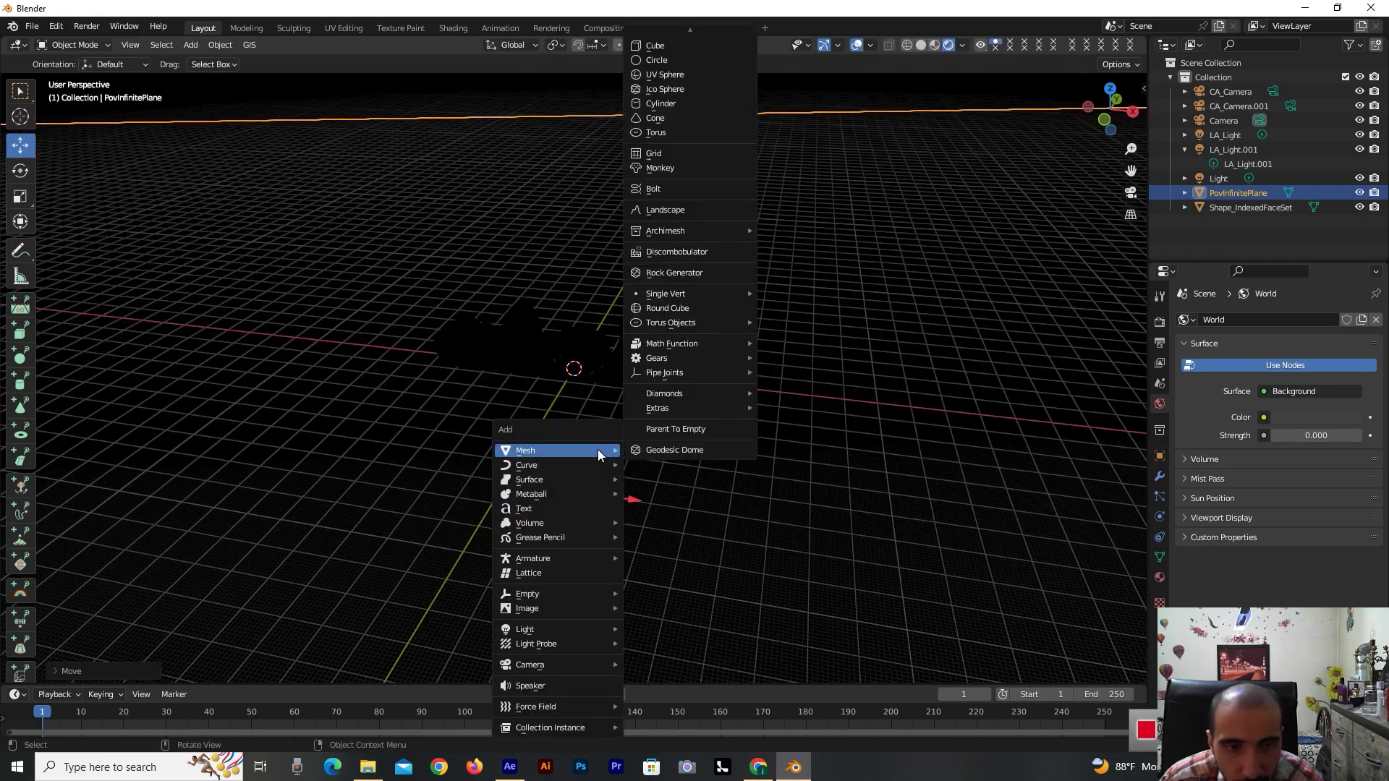
pyautogui.moveTo(589, 628)
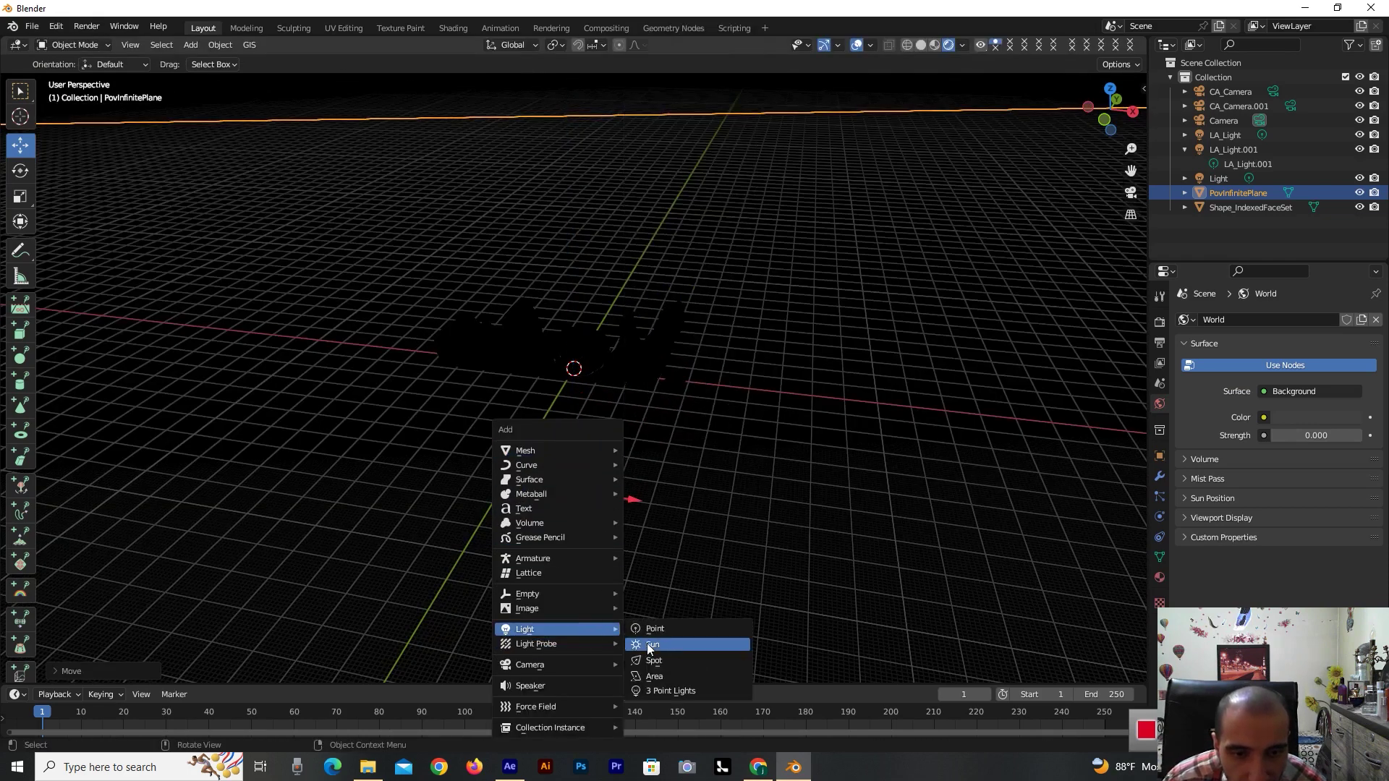
pyautogui.click(670, 676)
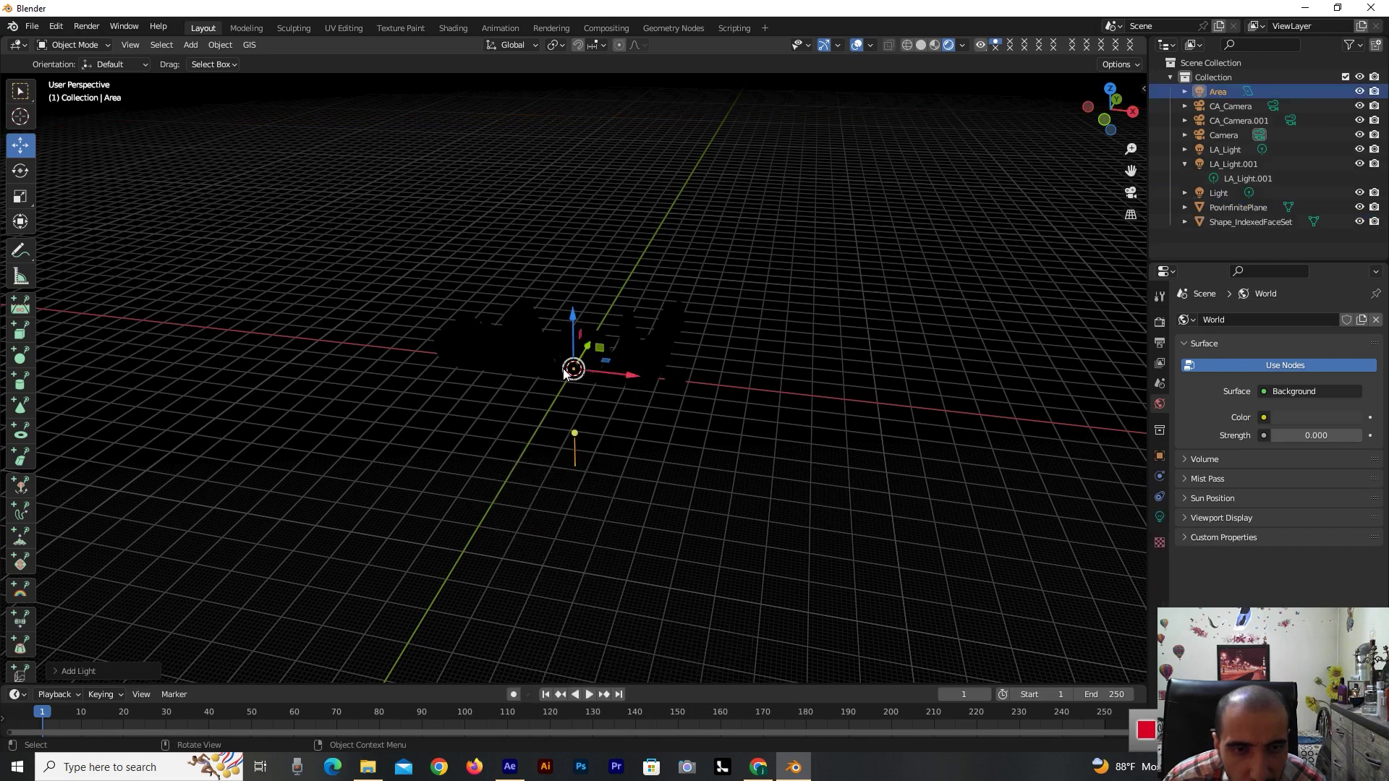
pyautogui.moveTo(579, 274); pyautogui.dragTo(569, 198)
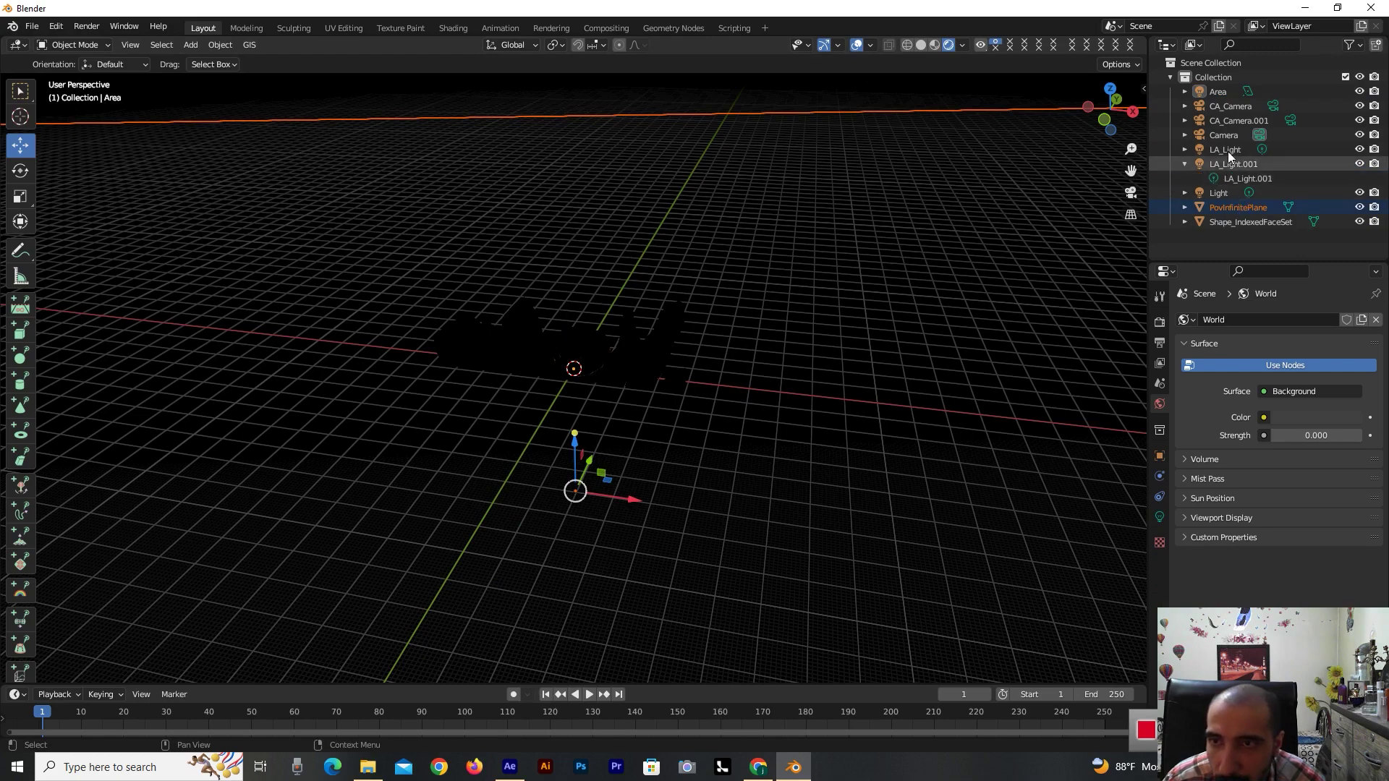
pyautogui.click(1223, 92)
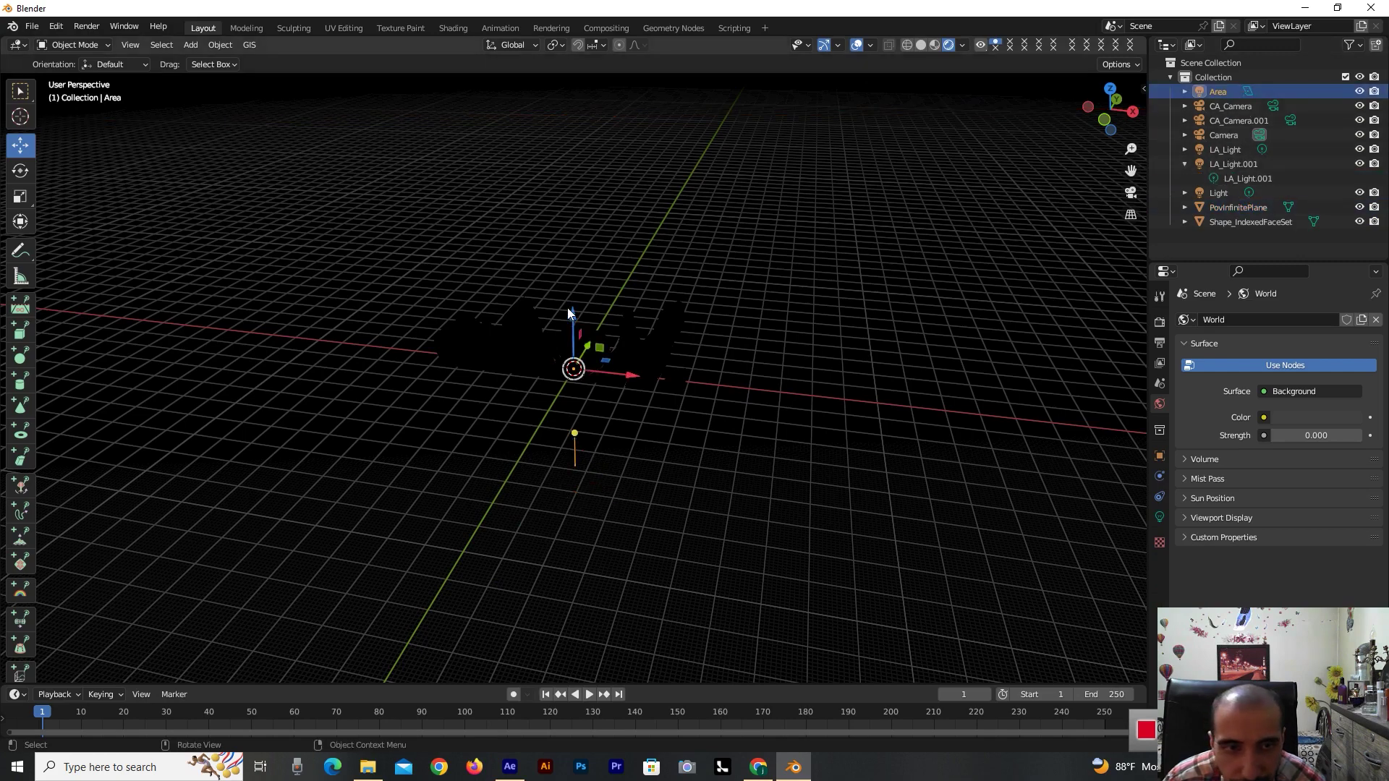
pyautogui.moveTo(568, 311); pyautogui.dragTo(582, 145)
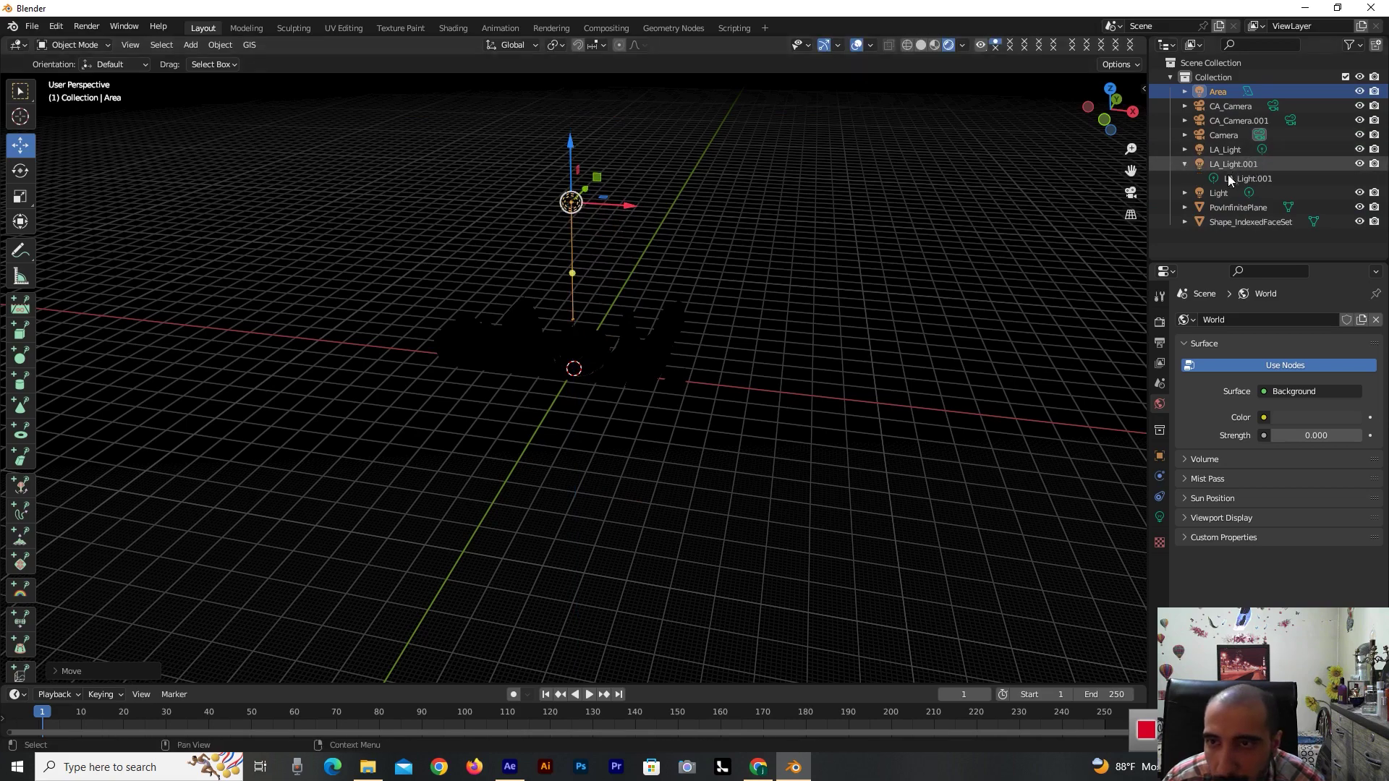
pyautogui.press('s')
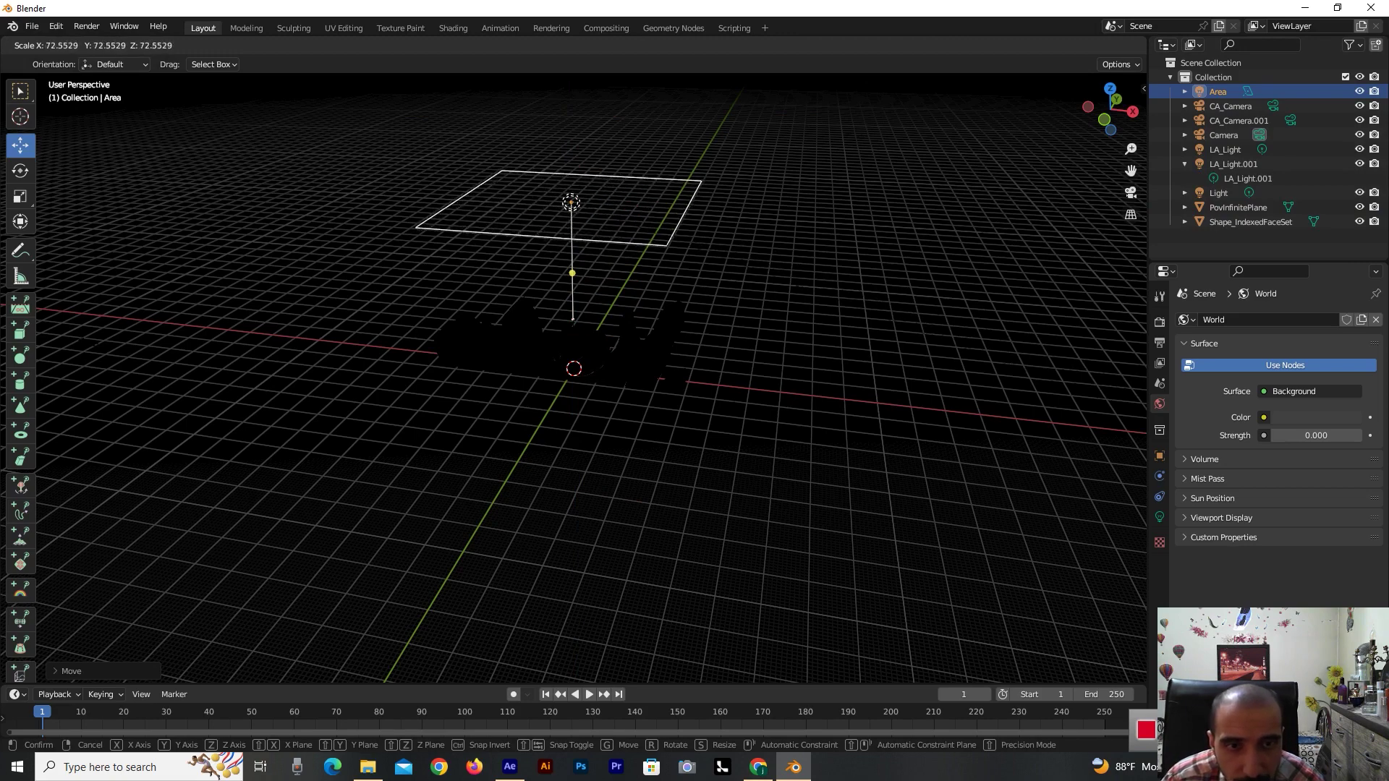
# - Confirm the enlarged Area light and raise its power to 1000 W, then 5000 W
pyautogui.click(448, 613)
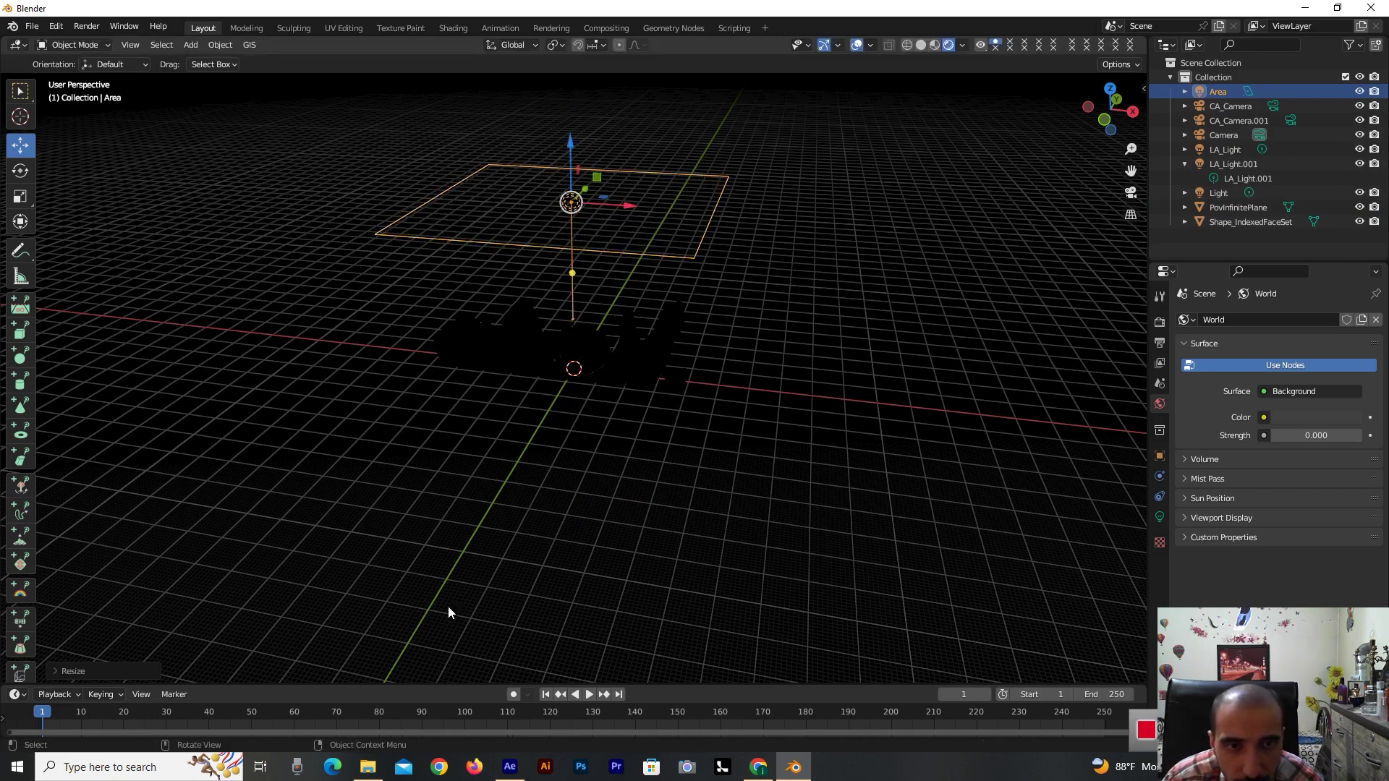
pyautogui.click(1160, 517)
pyautogui.click(1291, 419)
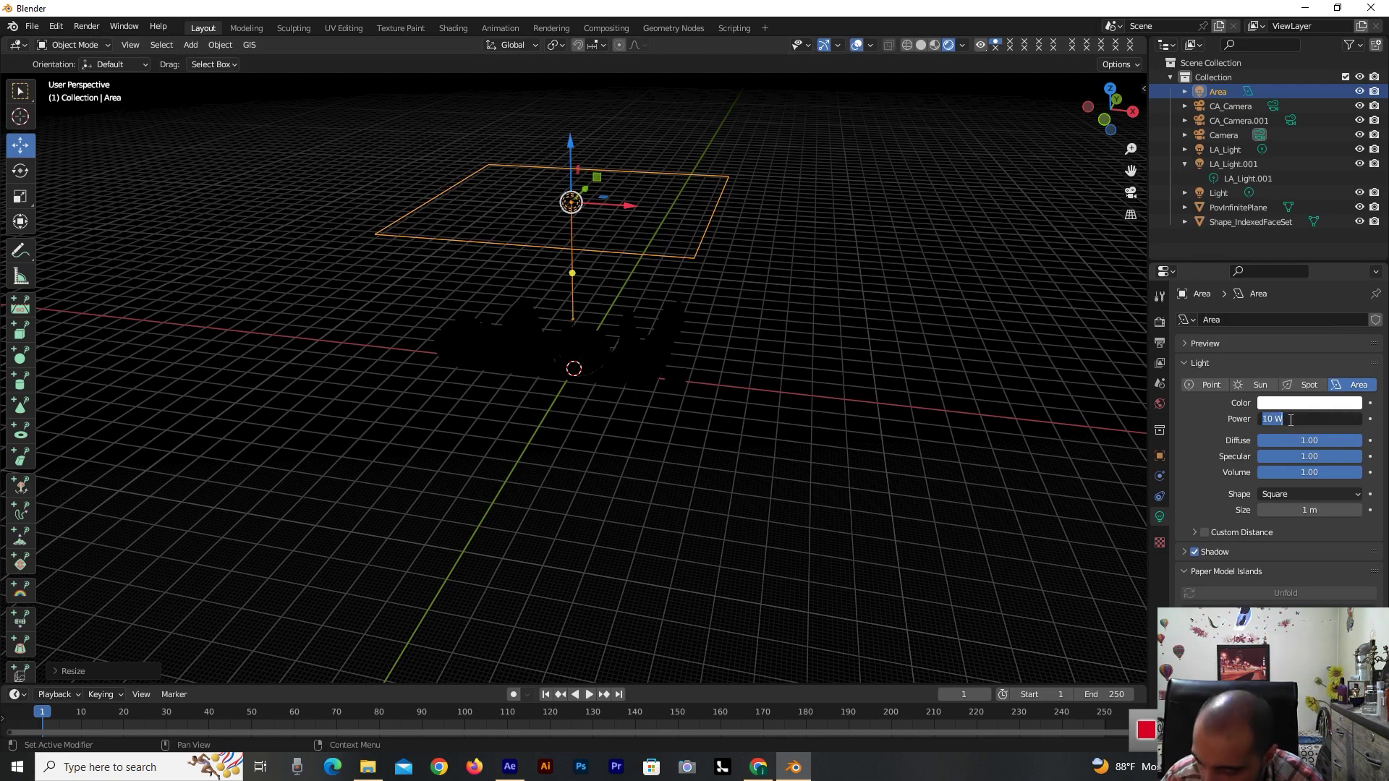
pyautogui.write('10')
pyautogui.press('Return')
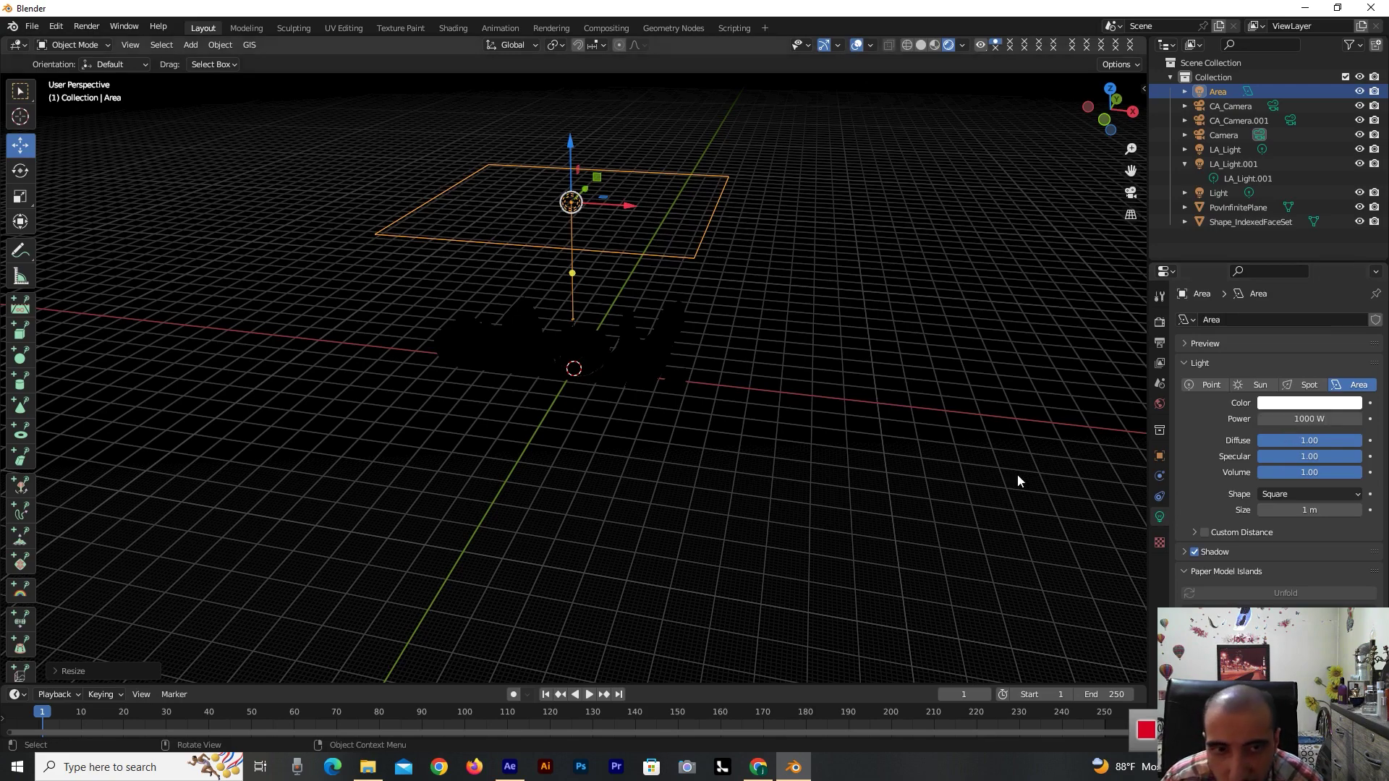
pyautogui.click(1329, 420)
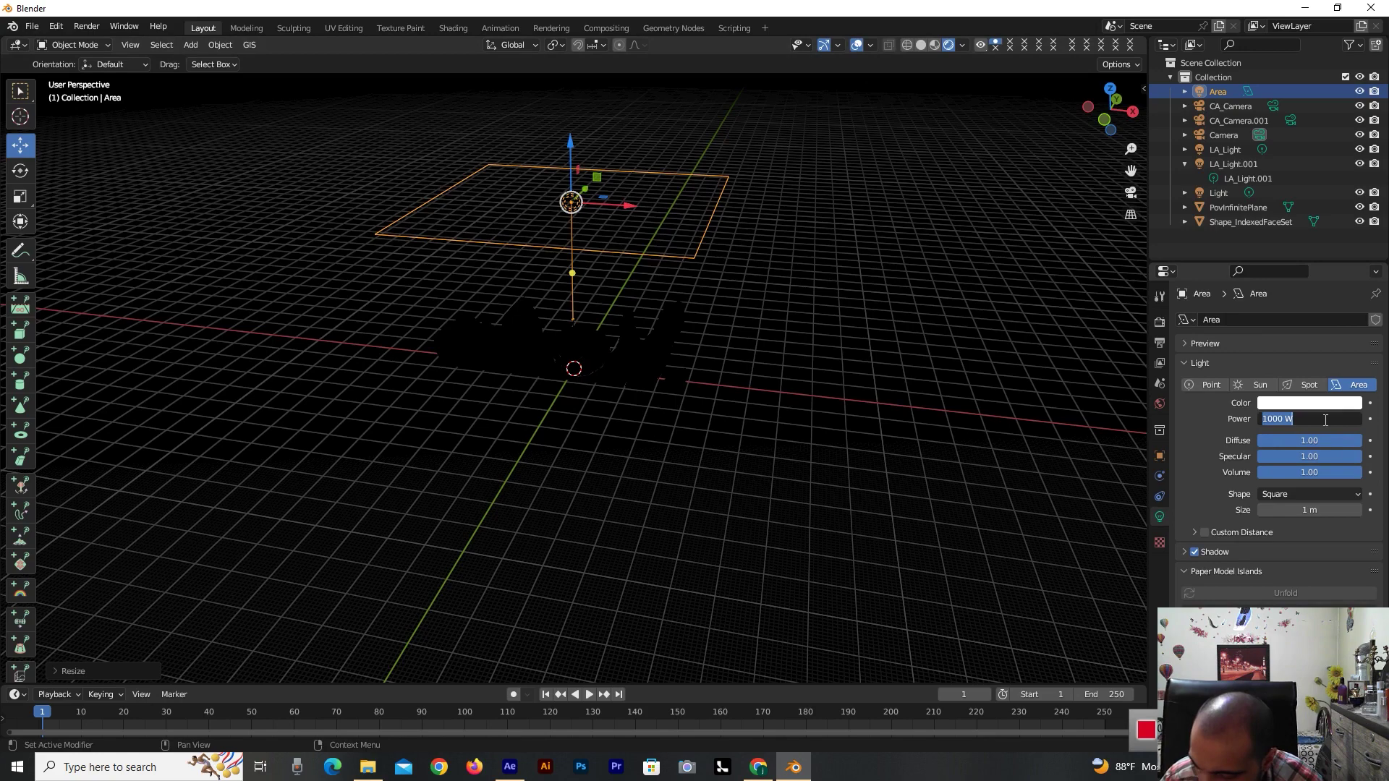
pyautogui.write('5')
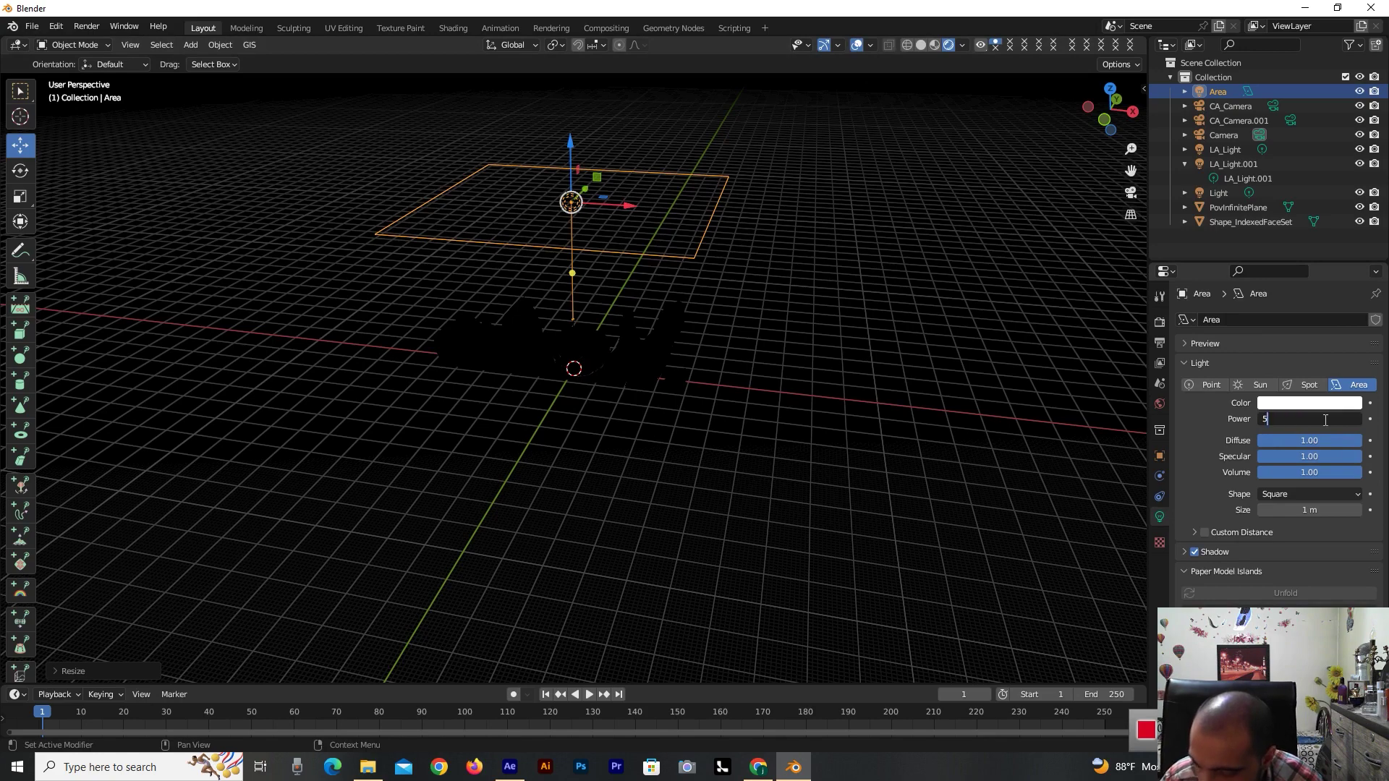
pyautogui.press('Return')
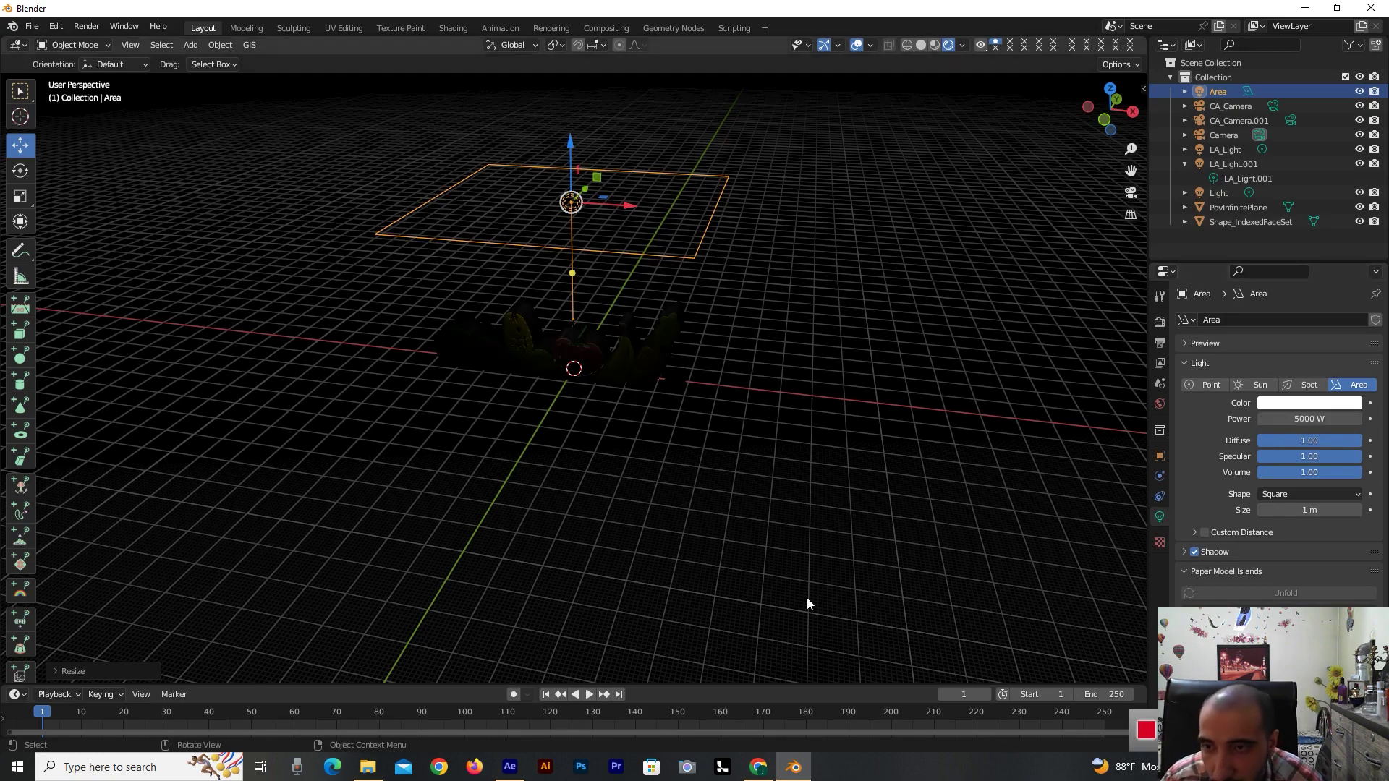
# - Increase the Area light's power from 10000 W up to 200000 W, then duplicate the light
pyautogui.click(1309, 416)
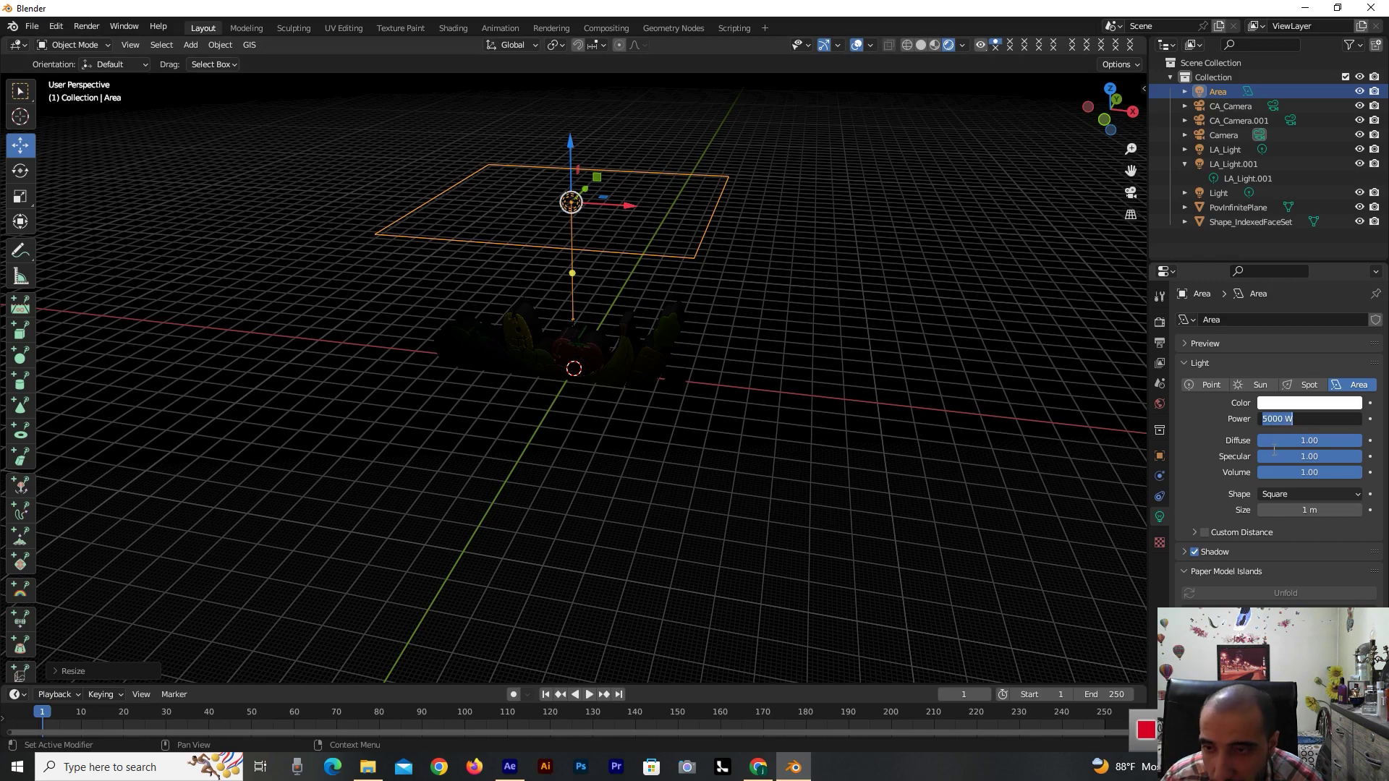
pyautogui.write('10')
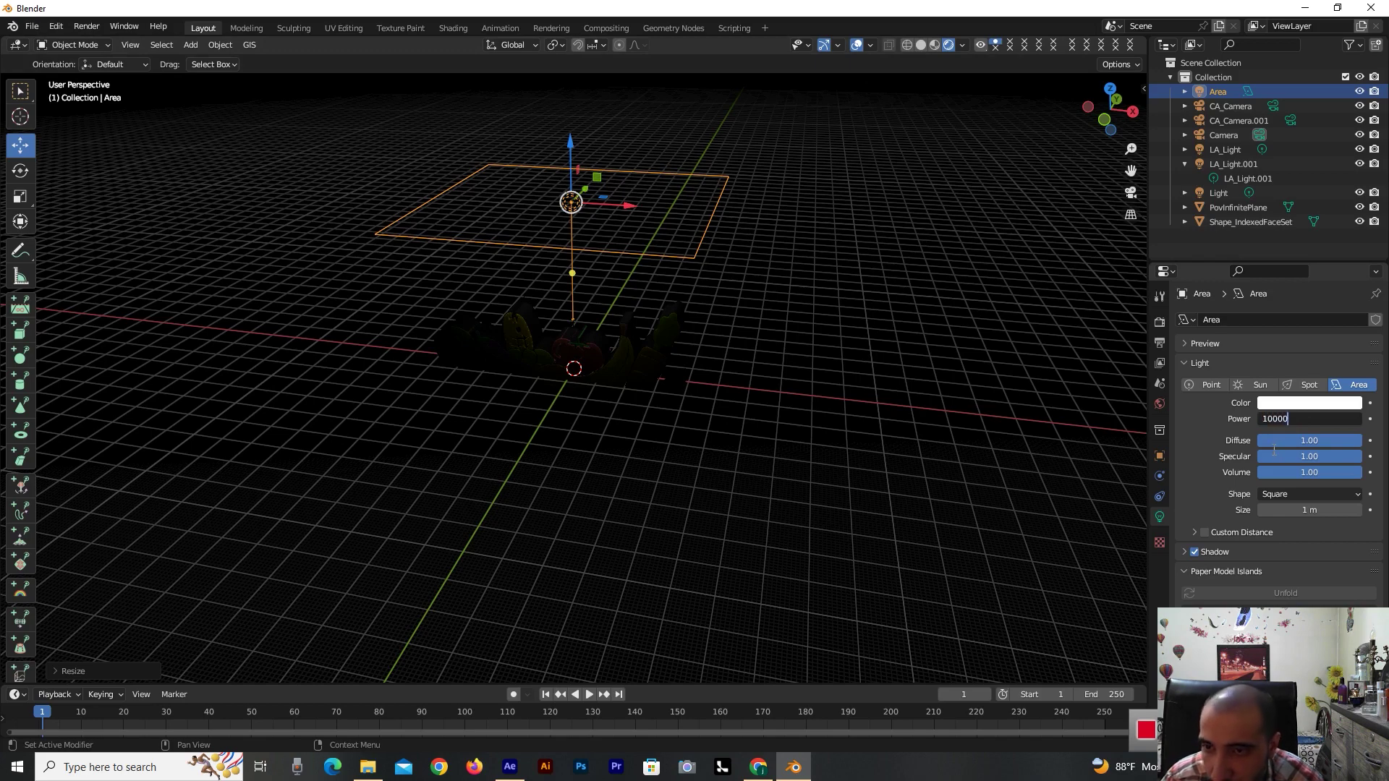
pyautogui.press('Return')
pyautogui.click(1316, 419)
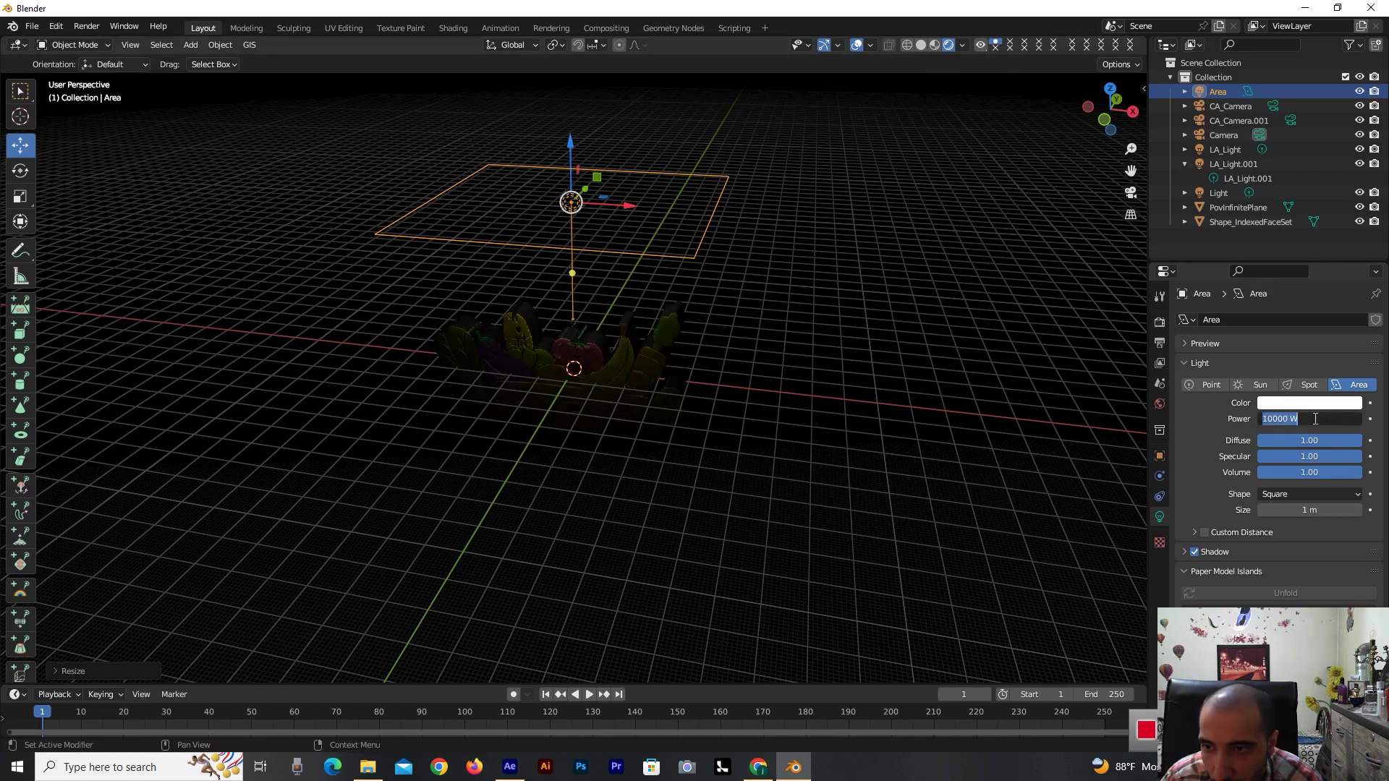
pyautogui.write('2')
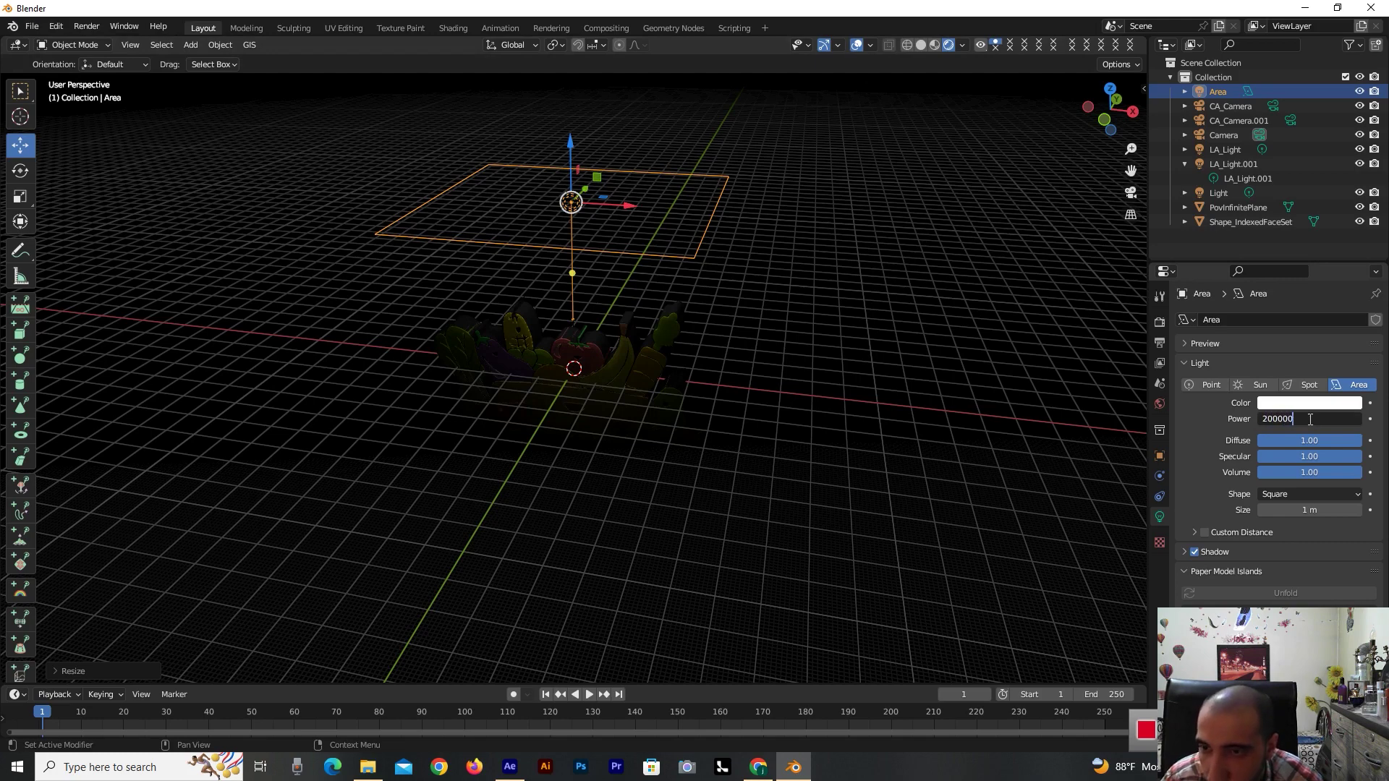
pyautogui.press('Return')
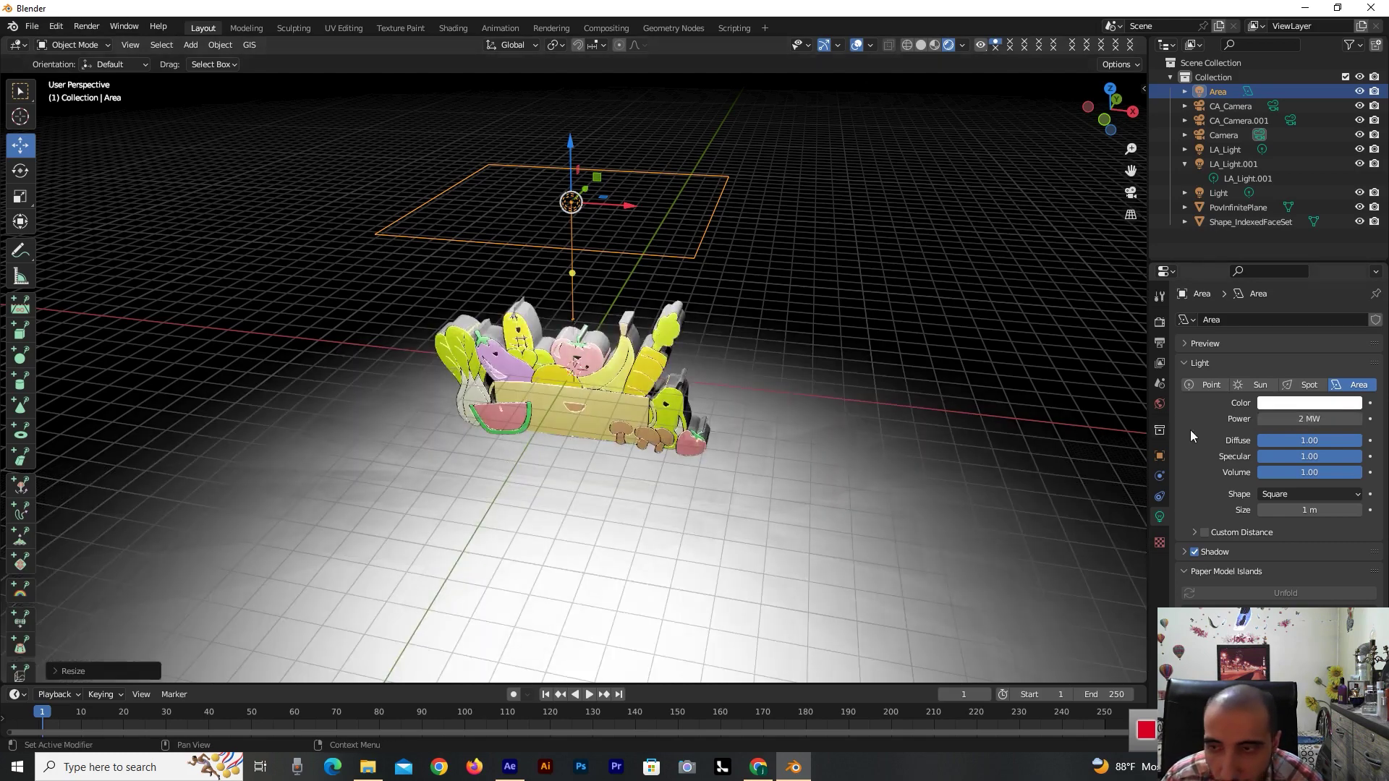
pyautogui.click(1291, 421)
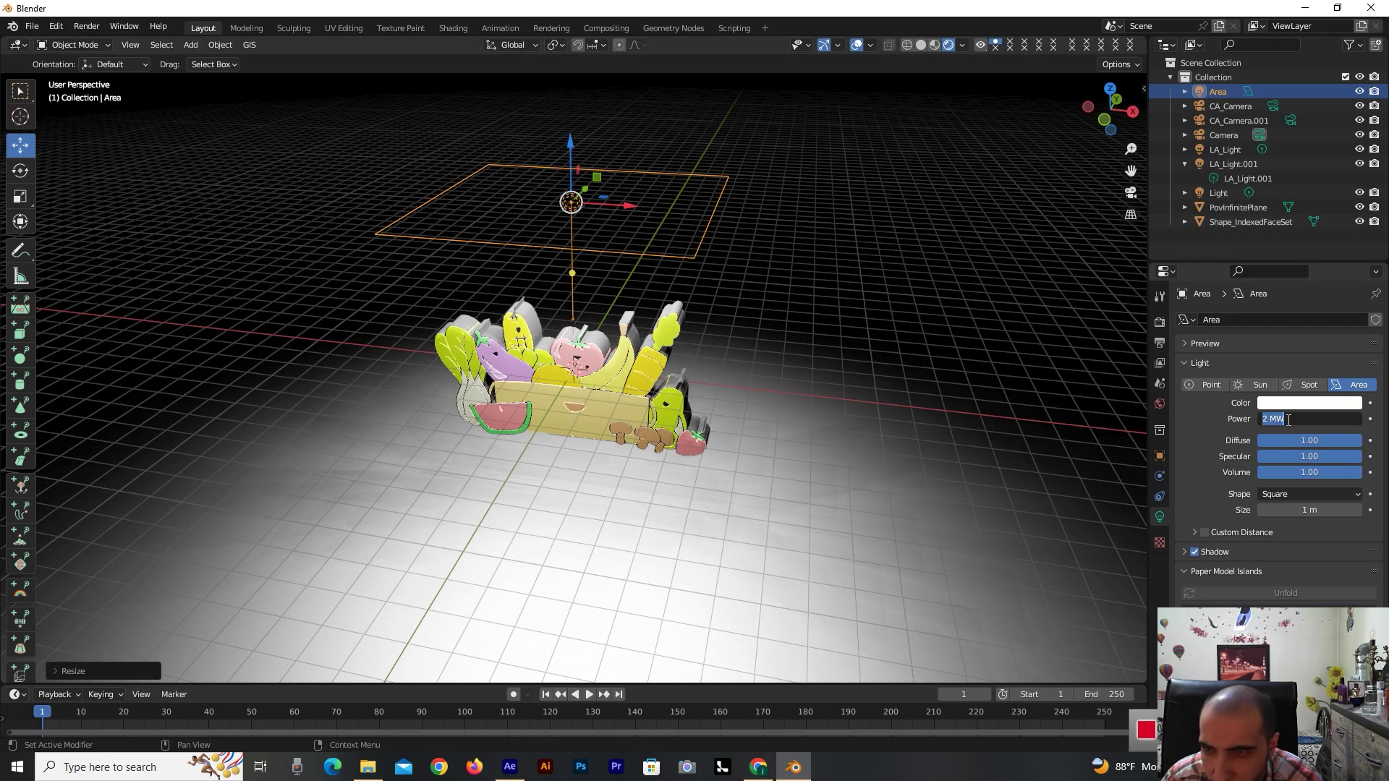
pyautogui.write('200000')
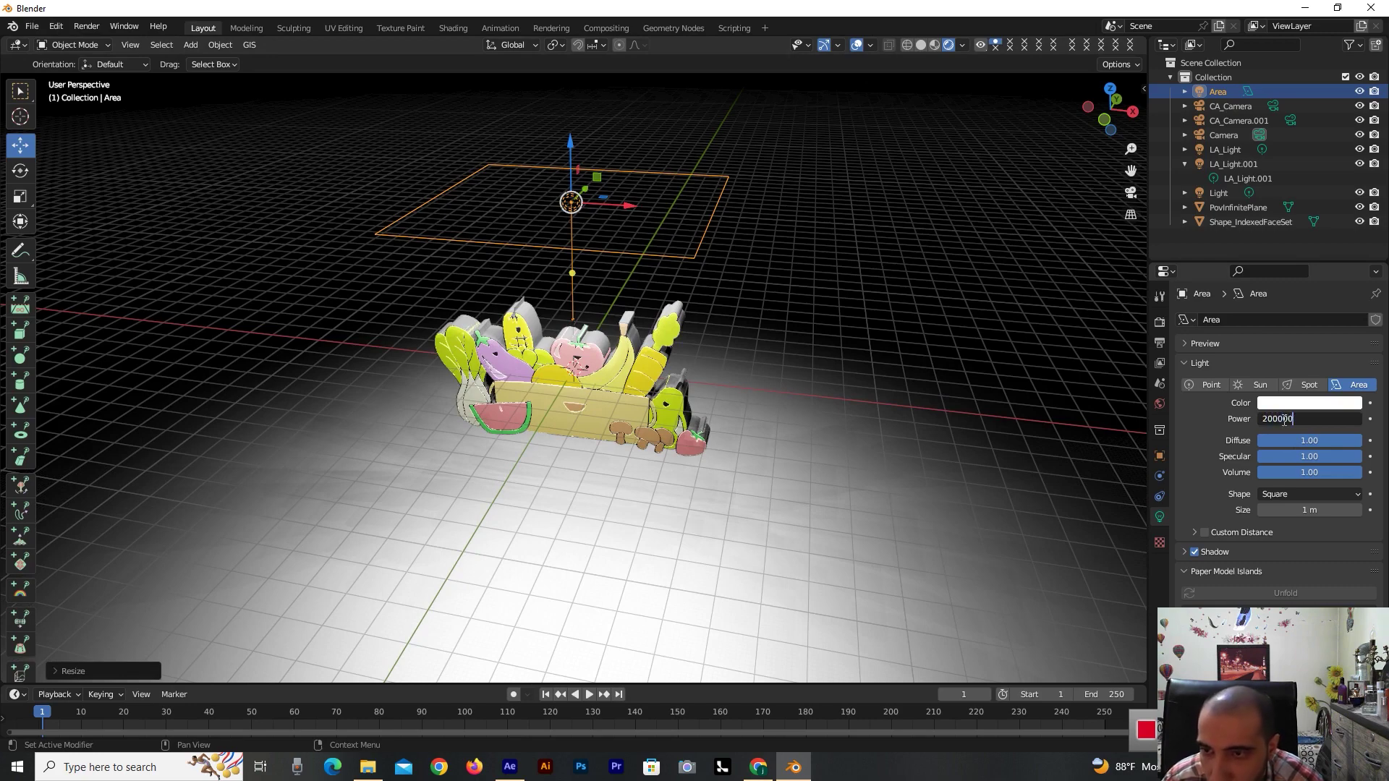
pyautogui.press('Return')
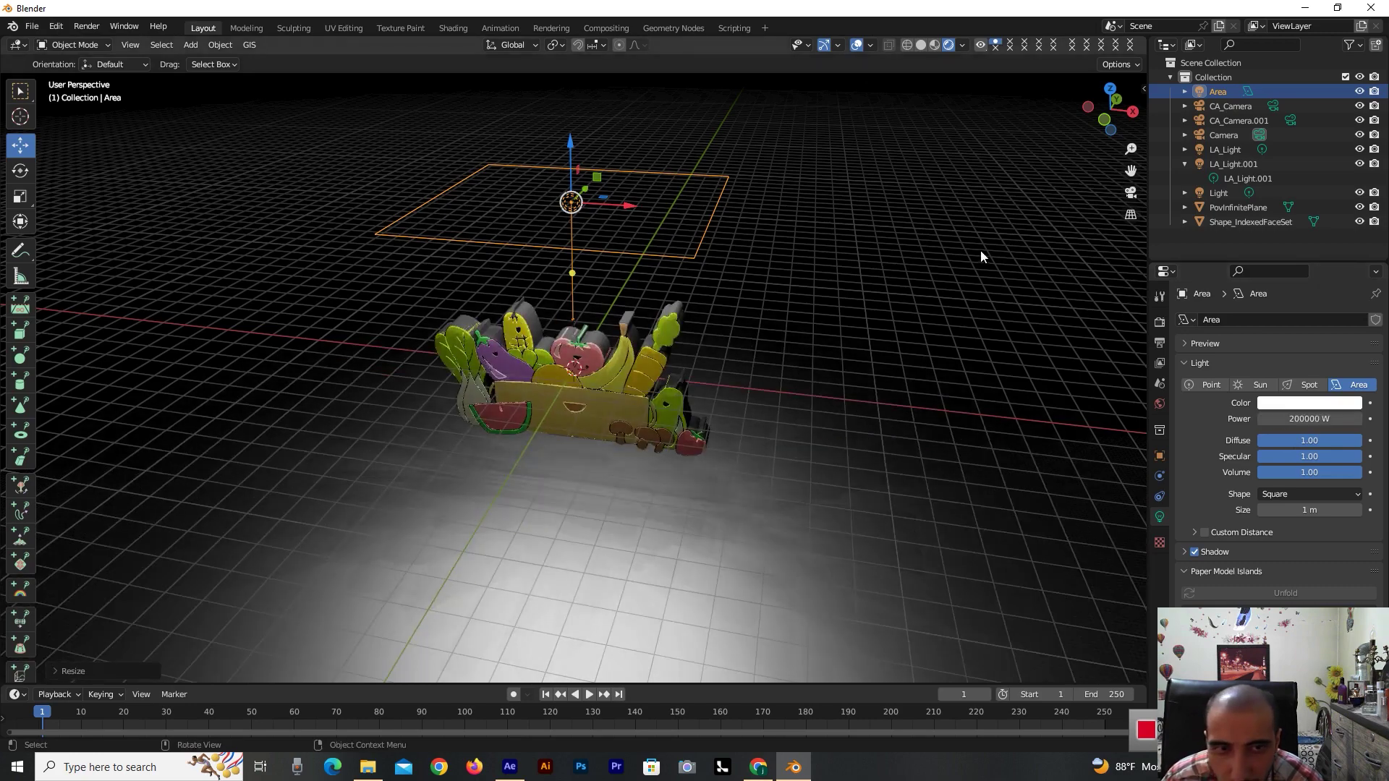
pyautogui.hotkey('shift', 'd')
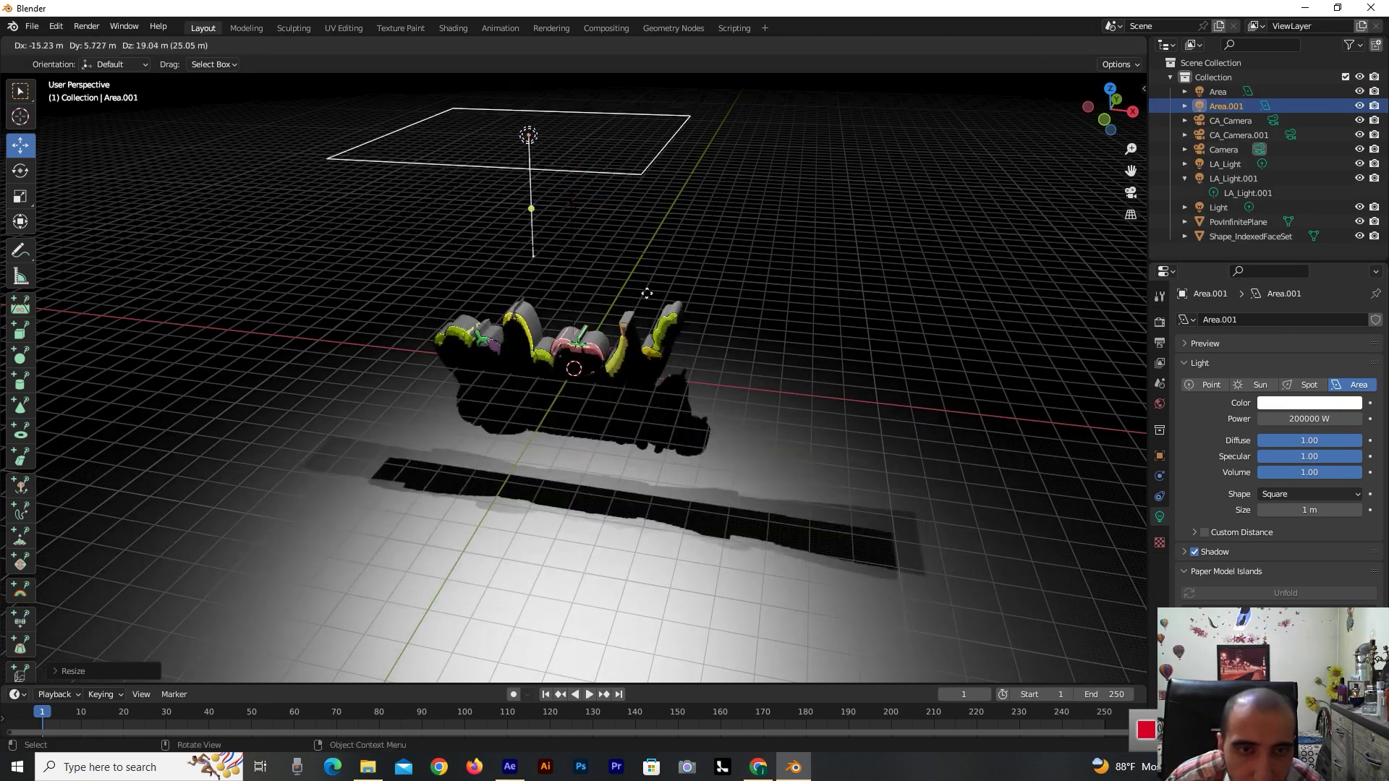
# - Place the first copied light, Area.001, further to the left
pyautogui.click(648, 319)
pyautogui.press('g')
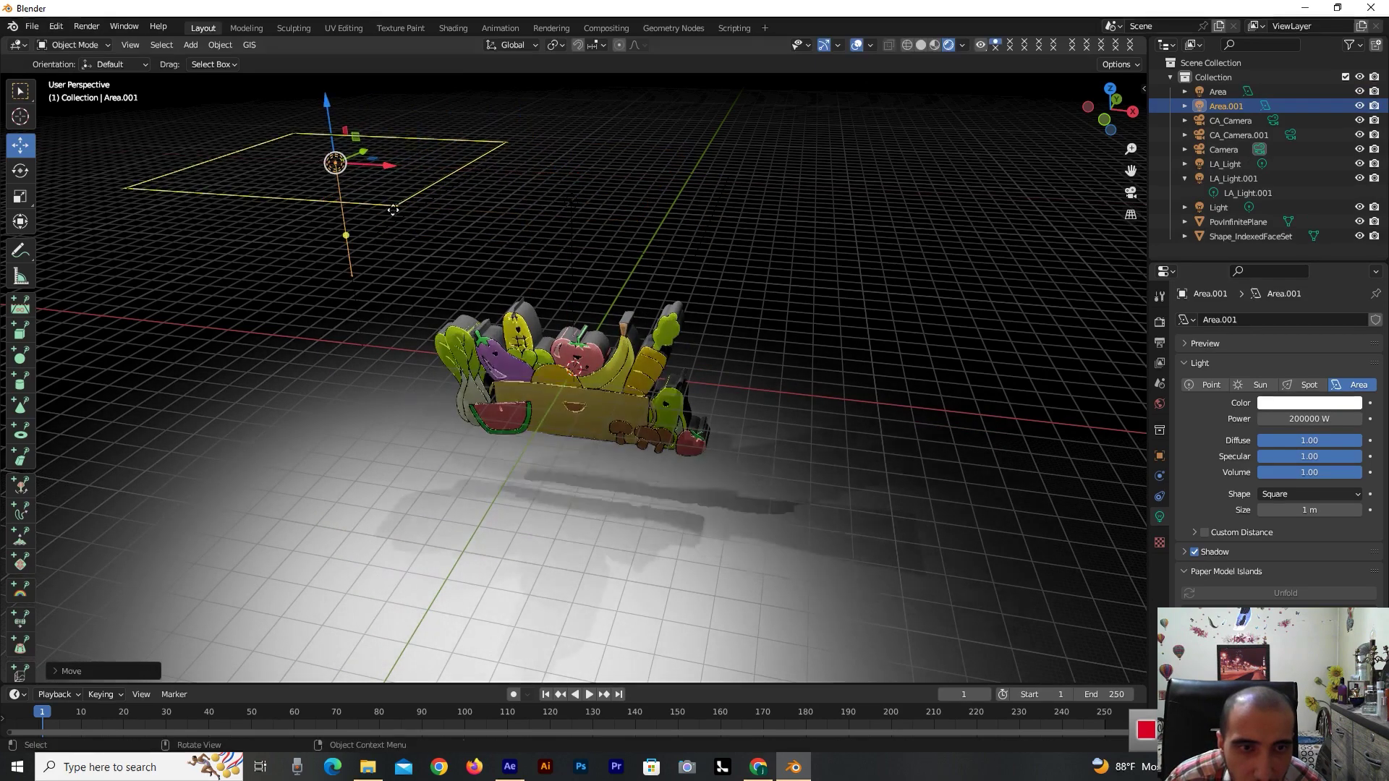
pyautogui.click(391, 176)
# - Duplicate it into Area.002 and lower it toward the fruit box
pyautogui.hotkey('shift', 'd')
pyautogui.press('Escape')
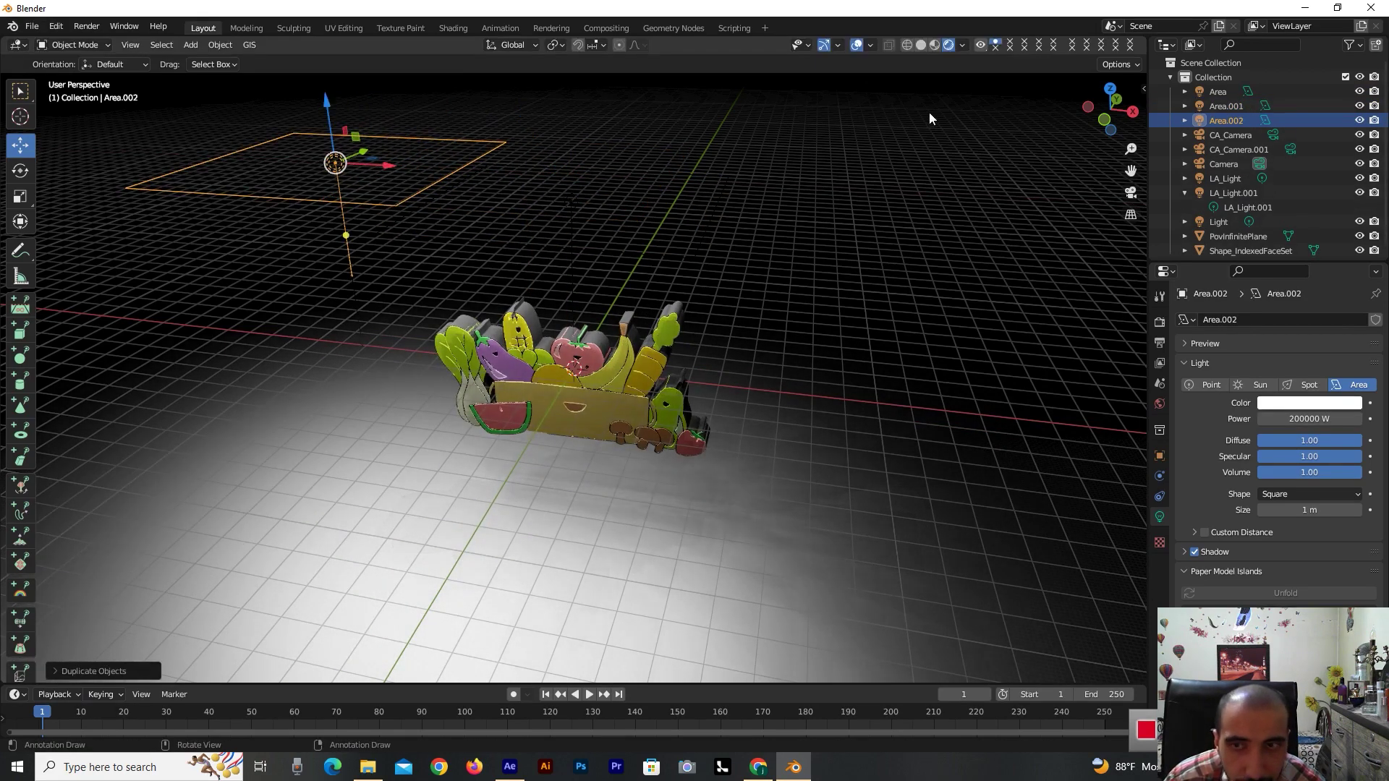
pyautogui.moveTo(1123, 129); pyautogui.dragTo(622, 102)
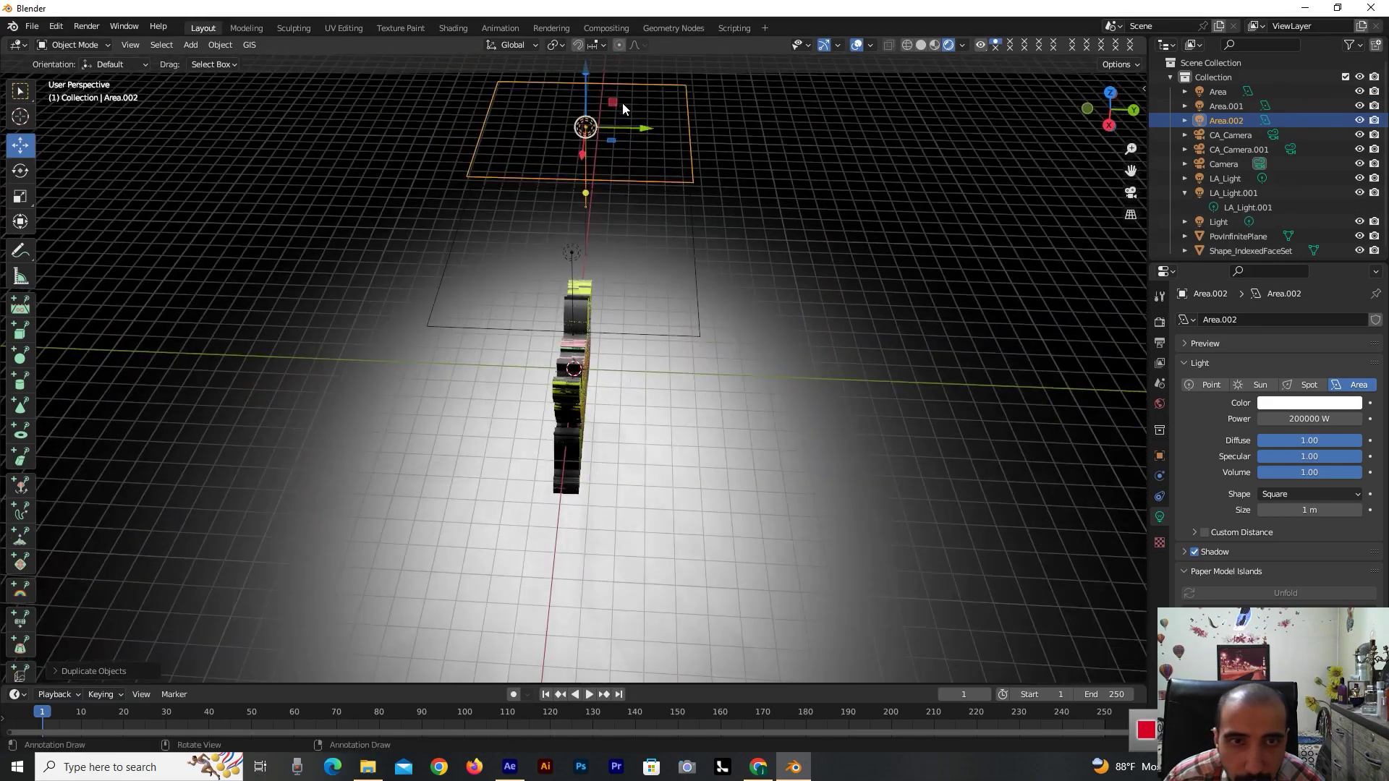
pyautogui.press('g')
pyautogui.click(637, 311)
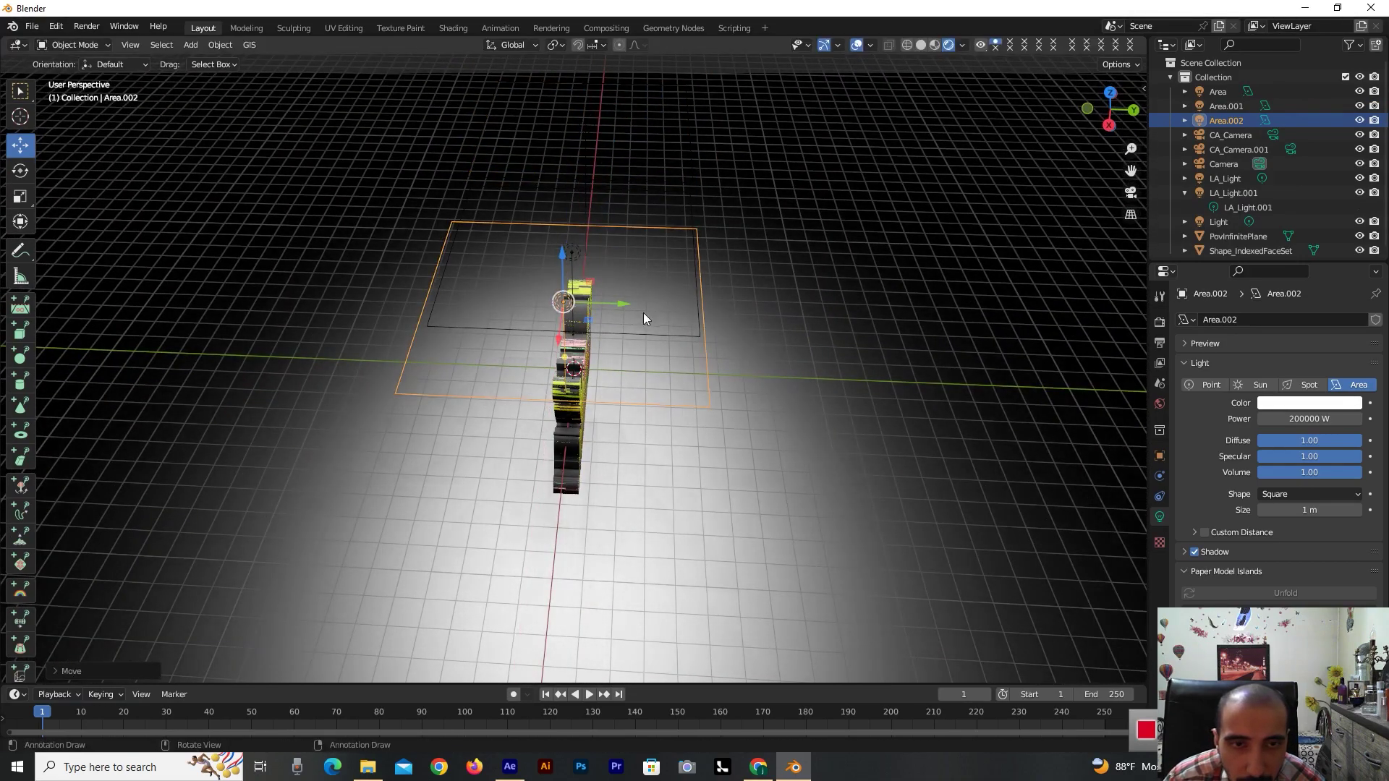
pyautogui.press('g')
pyautogui.click(587, 306)
pyautogui.moveTo(587, 307); pyautogui.dragTo(506, 312, button='middle')
# - Add Area.003 up and to the right, and Area.004 down and to the right
pyautogui.hotkey('shift', 'd')
pyautogui.rightClick(670, 411)
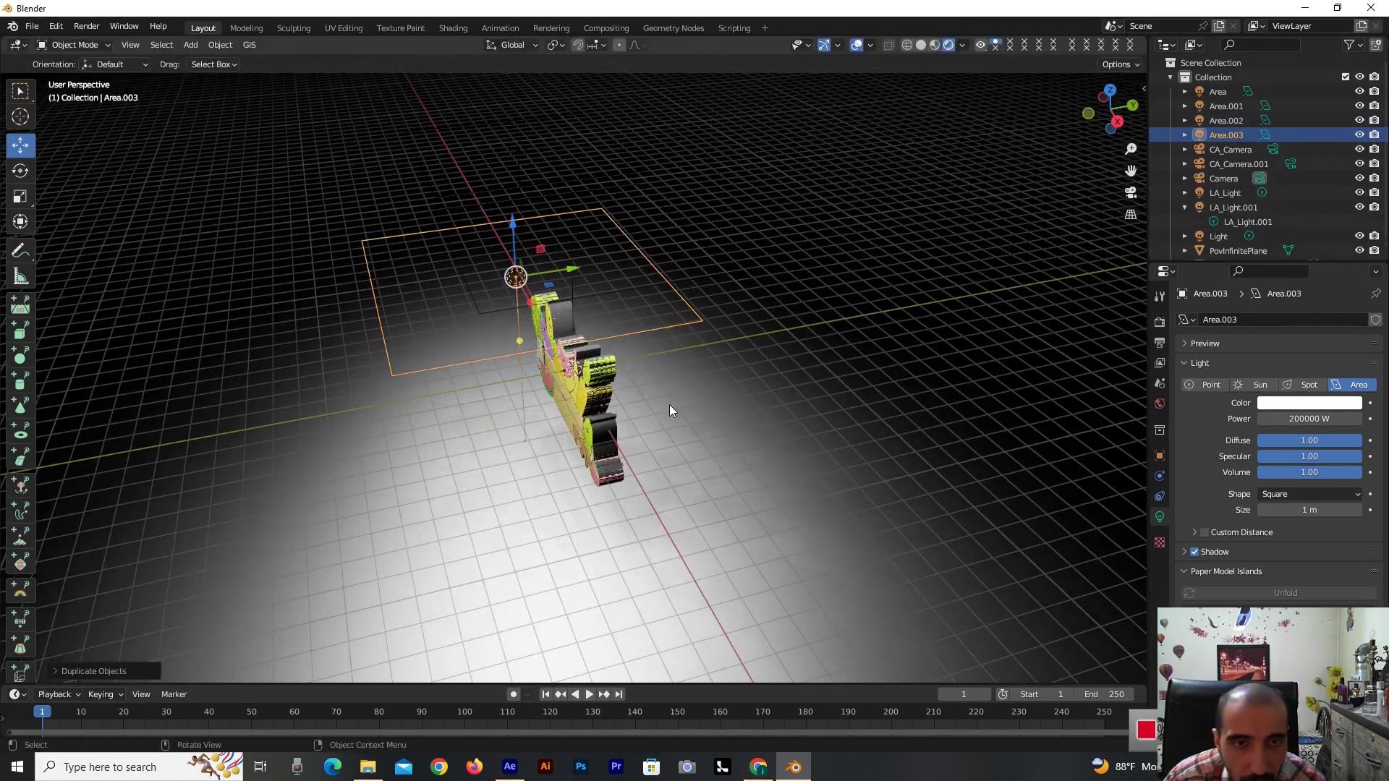
pyautogui.press('g')
pyautogui.click(683, 331)
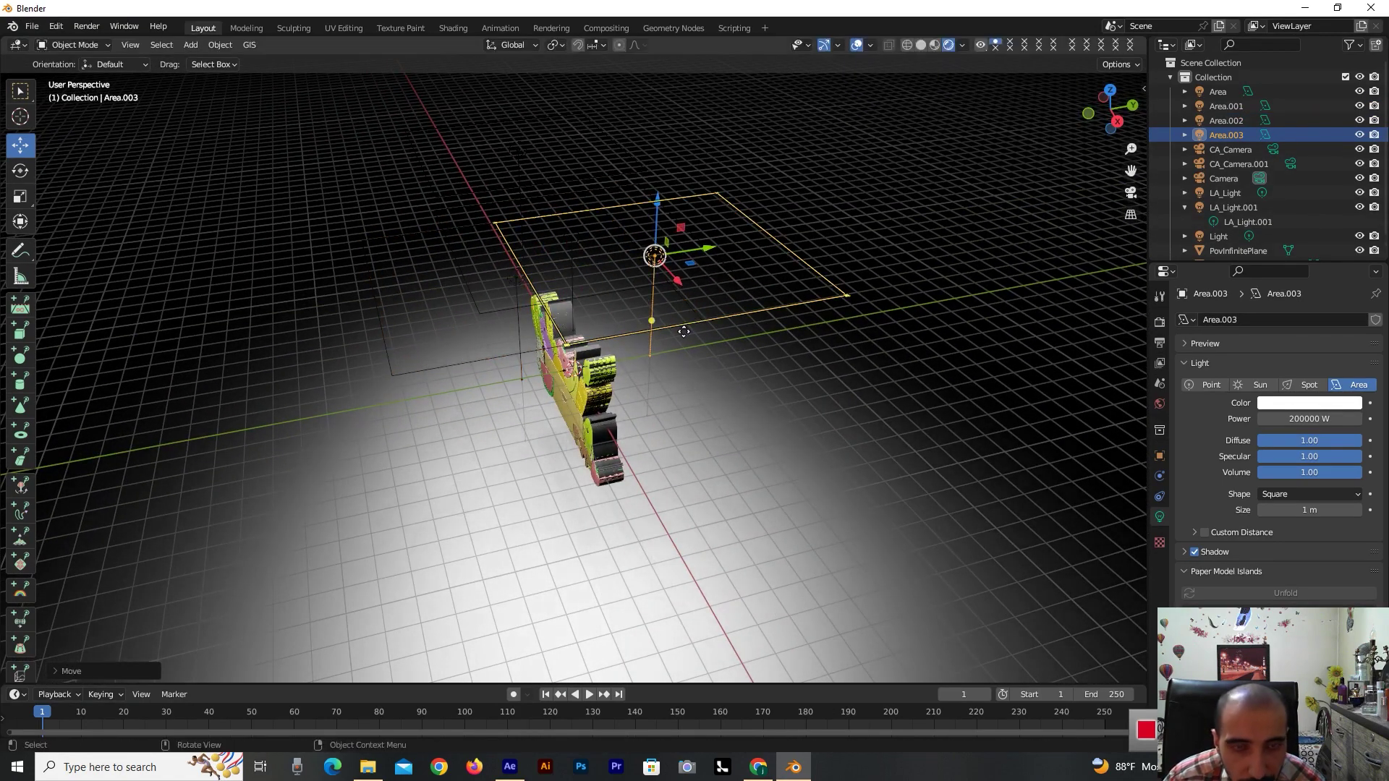
pyautogui.hotkey('shift', 'd')
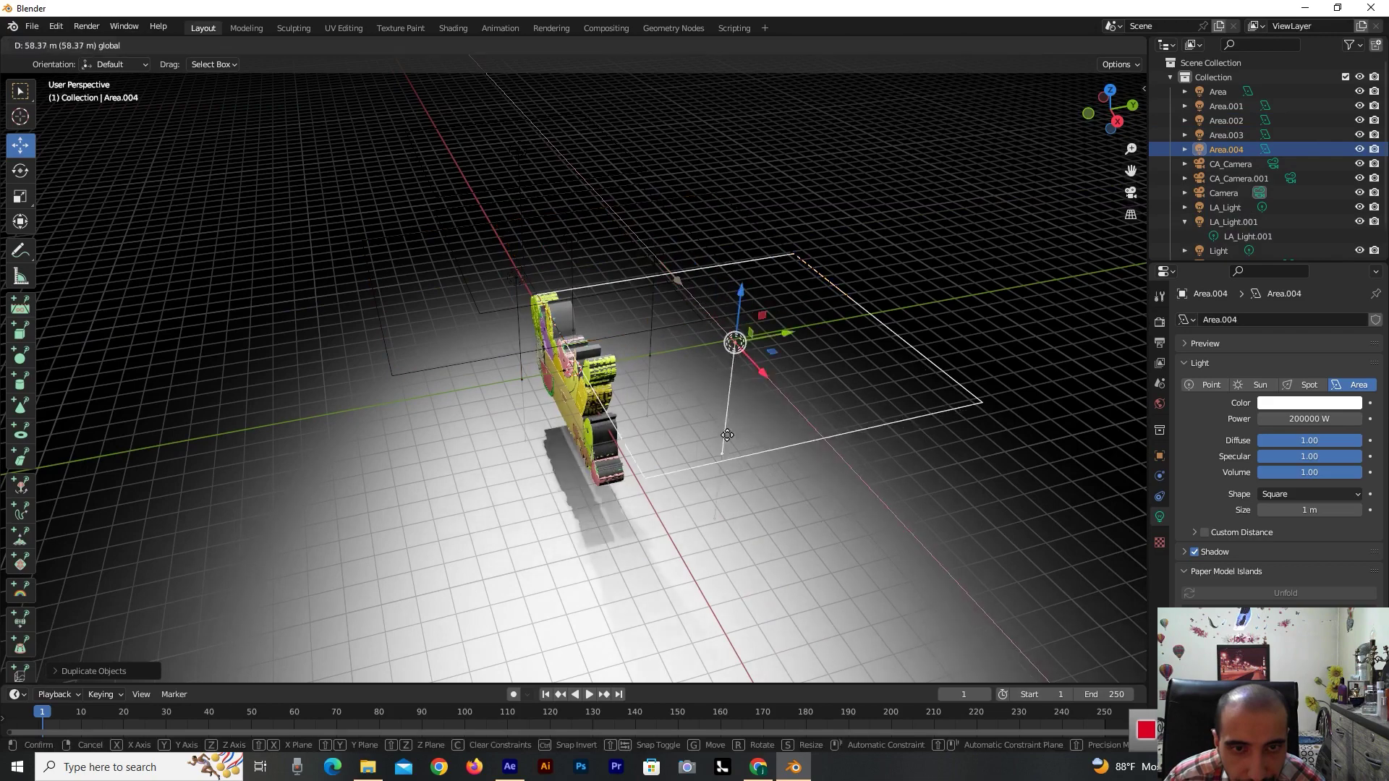
pyautogui.click(810, 463)
pyautogui.click(738, 481)
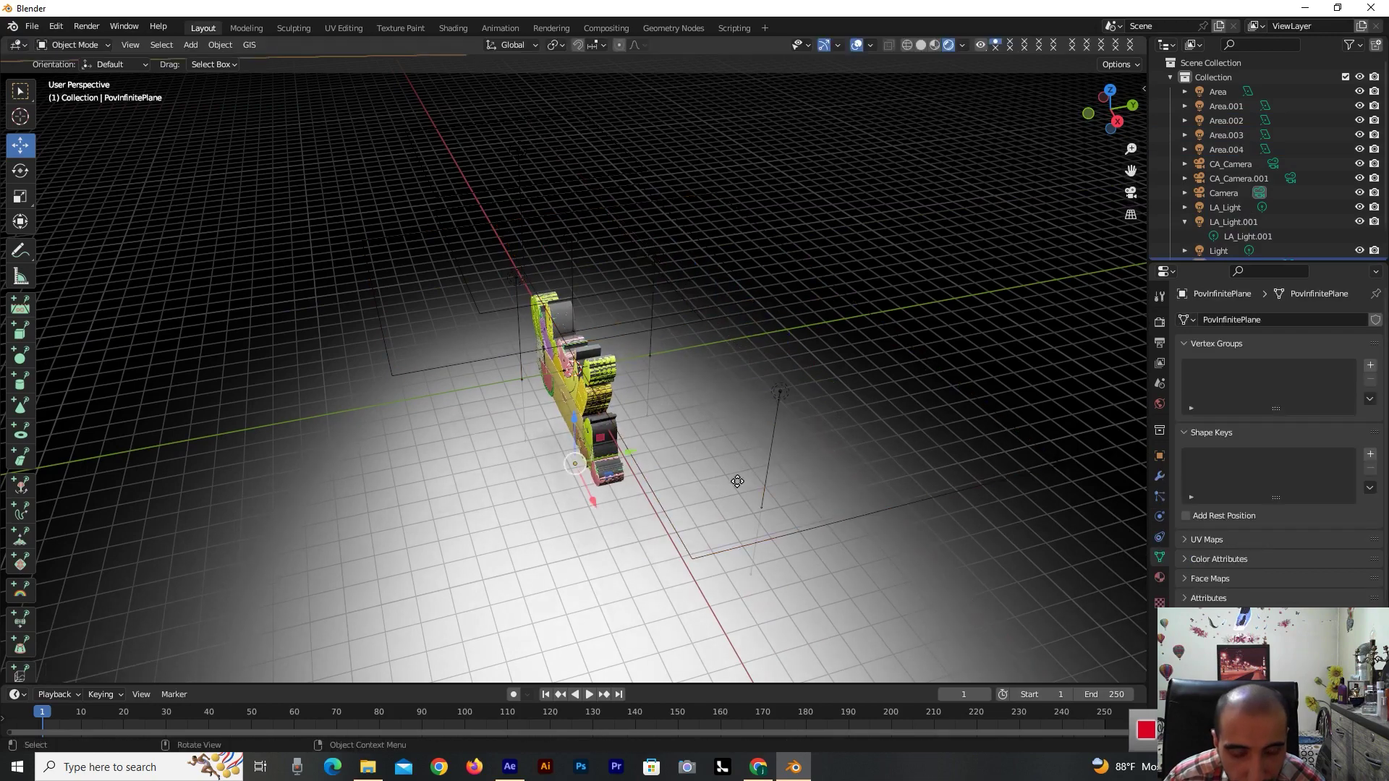
pyautogui.click(739, 548)
# - Add Area.005 over the model and slide it along the X axis
pyautogui.hotkey('shift', 'd')
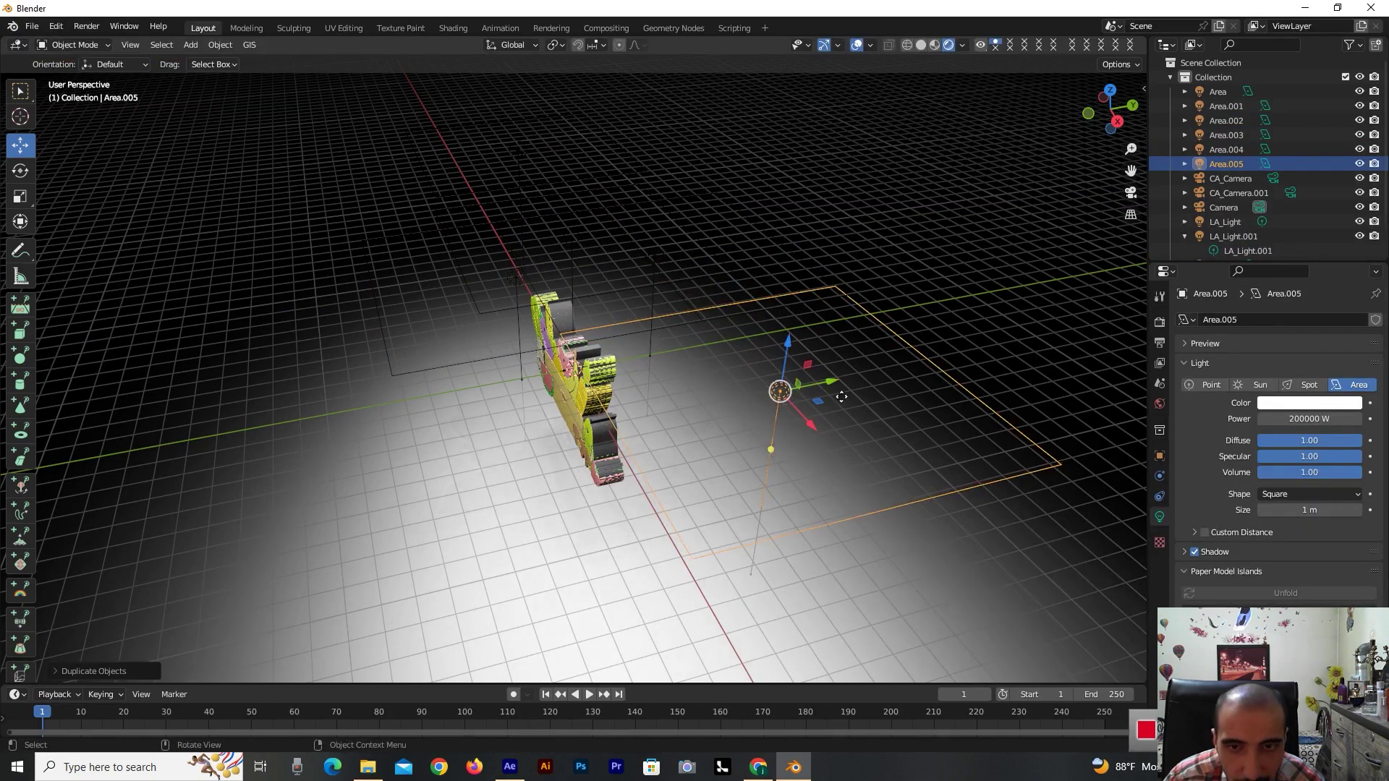
pyautogui.click(585, 442)
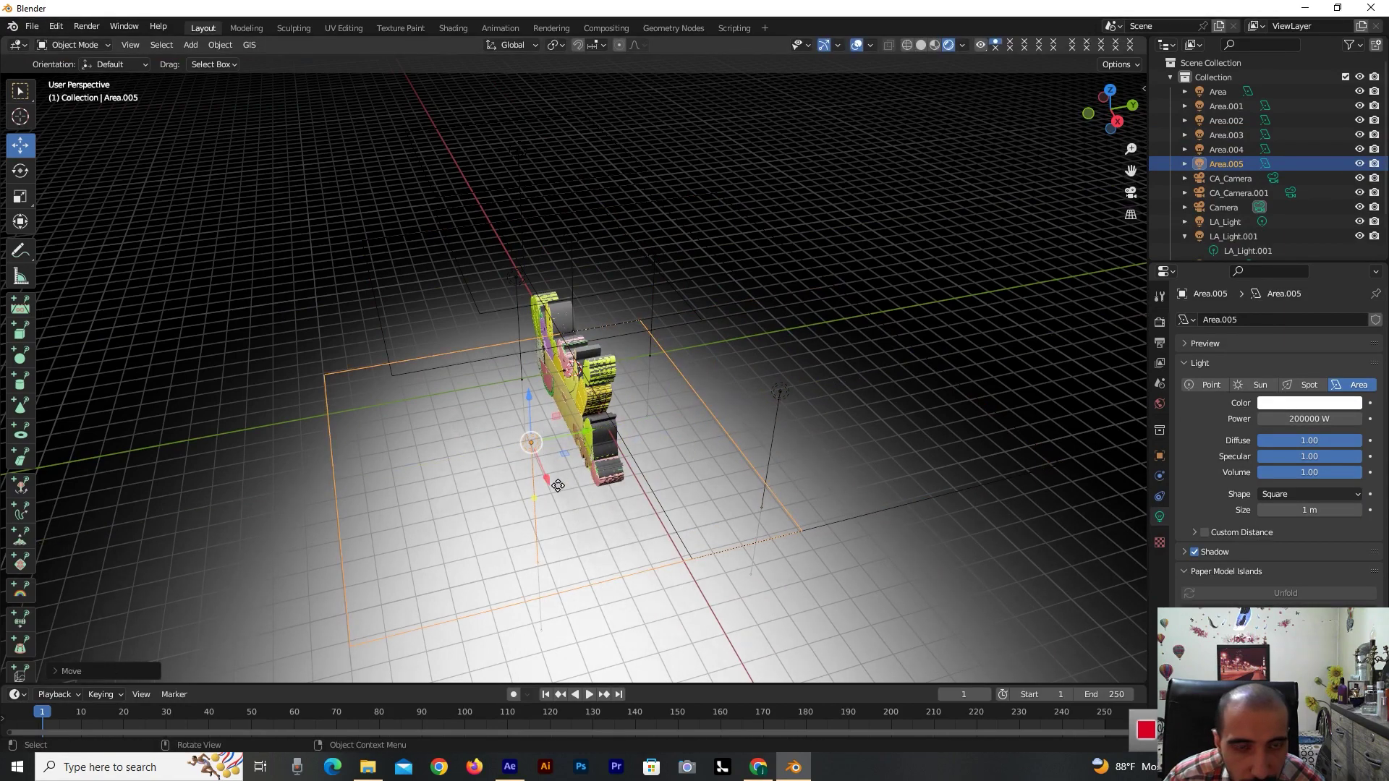
pyautogui.moveTo(558, 485); pyautogui.dragTo(498, 224)
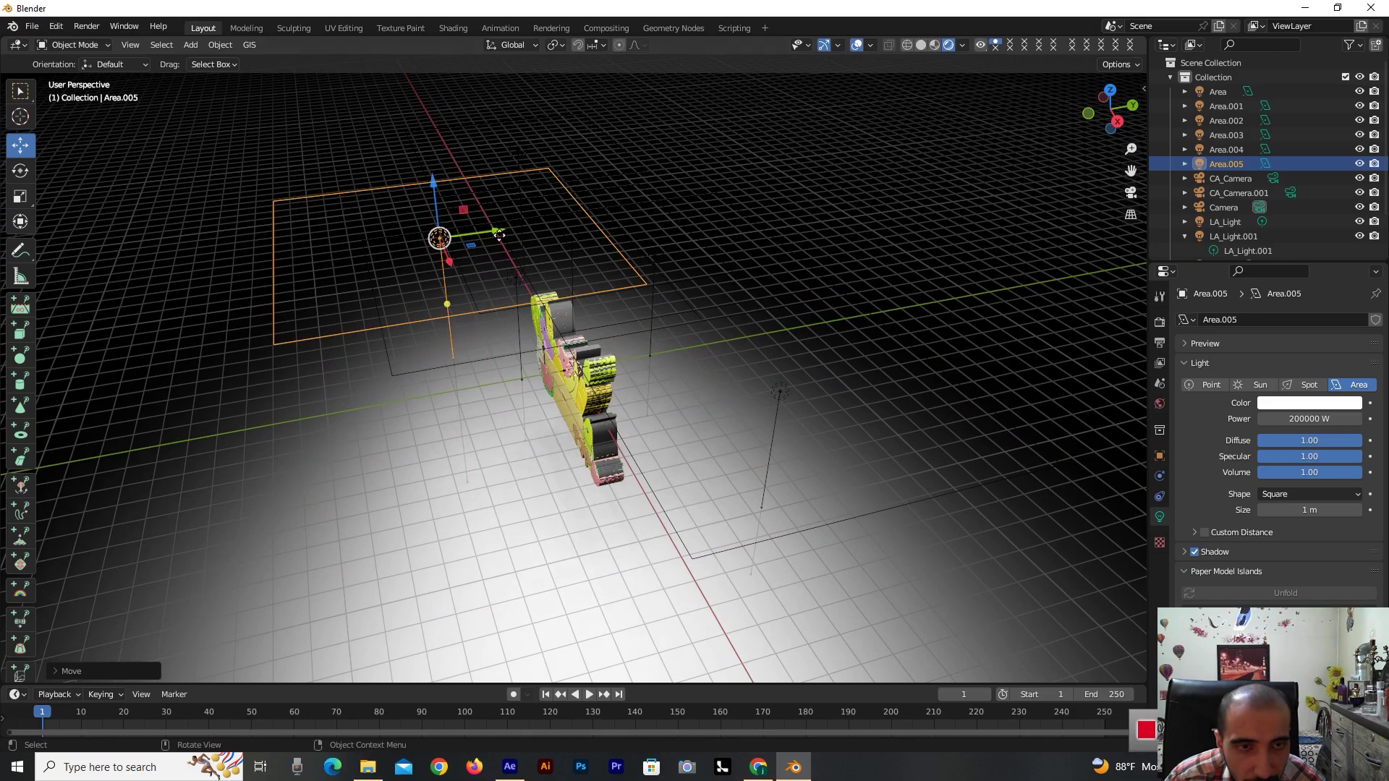
pyautogui.moveTo(1111, 110)
pyautogui.mouseDown()
pyautogui.moveTo(1131, 133)
pyautogui.moveTo(1114, 113)
pyautogui.mouseUp()
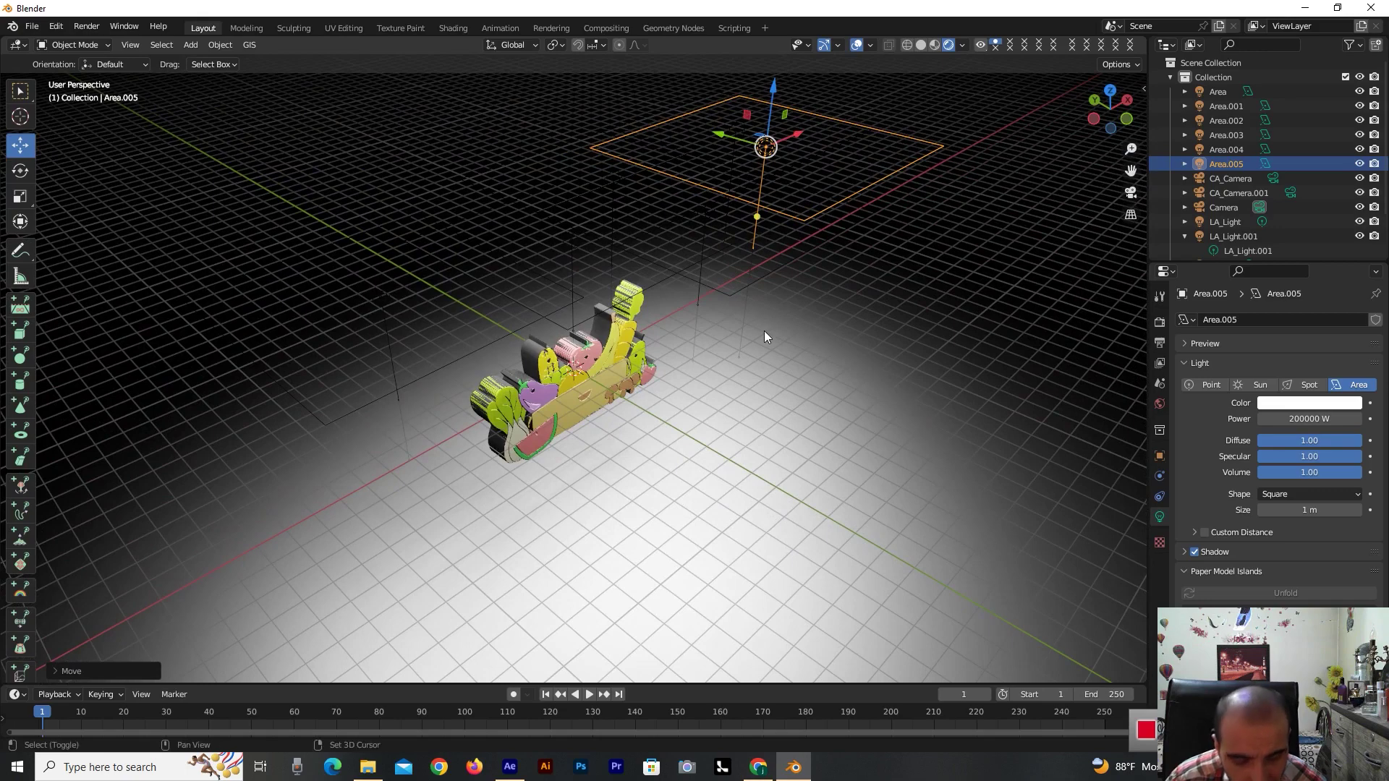
# - Add Area.006 to the left of the basket and check it from the front
pyautogui.hotkey('shift', 'd')
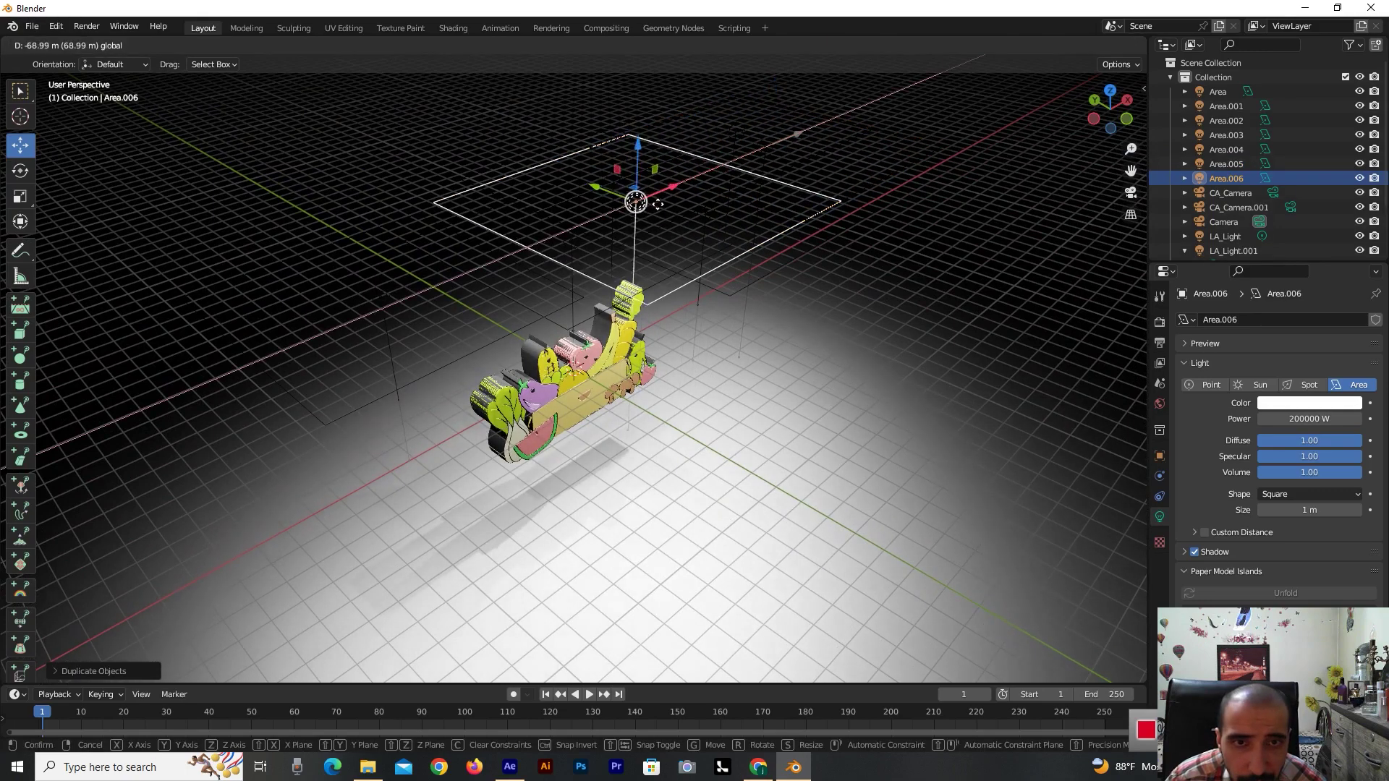
pyautogui.click(485, 220)
pyautogui.press('g')
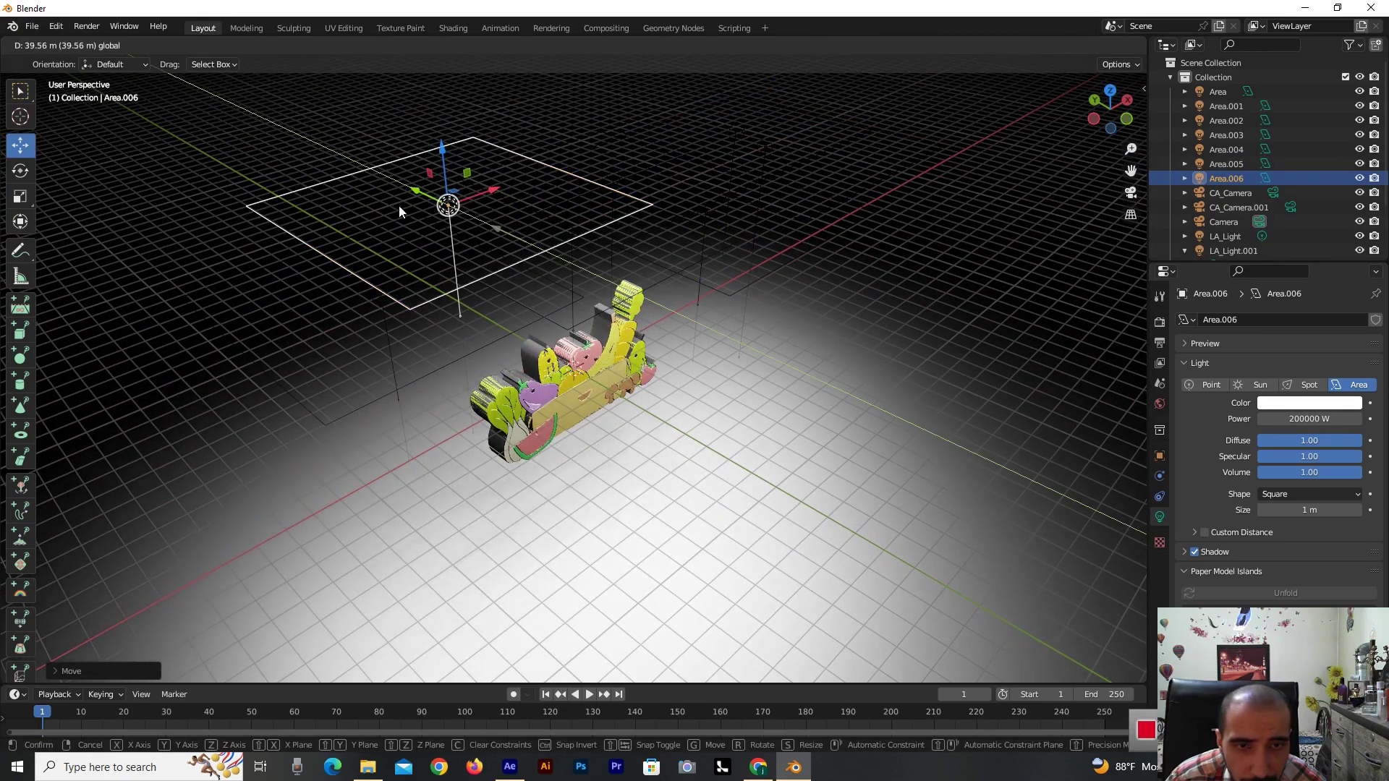
pyautogui.click(399, 211)
pyautogui.moveTo(1110, 110)
pyautogui.mouseDown()
pyautogui.moveTo(1120, 92)
pyautogui.moveTo(1105, 124)
pyautogui.mouseUp()
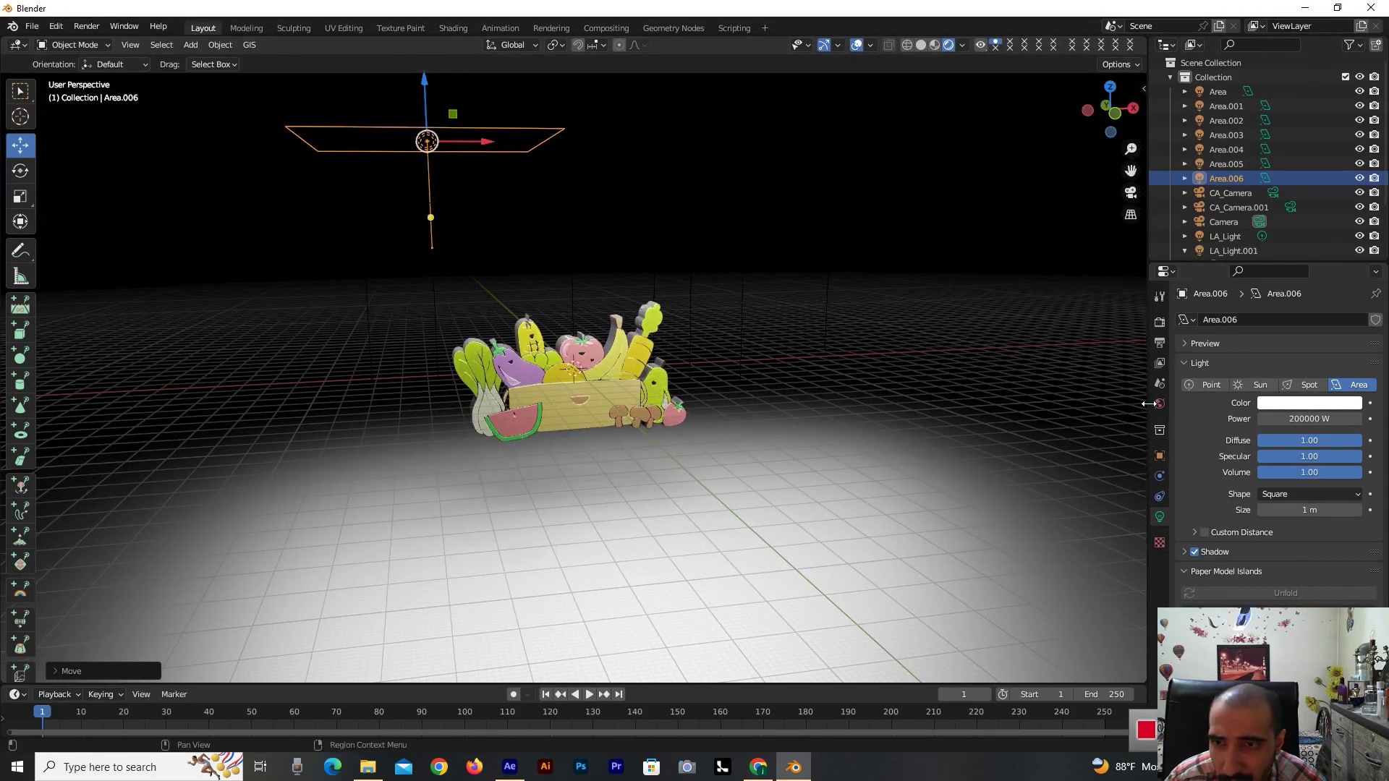
pyautogui.click(949, 568)
# - Set the floor's Material.001 base colour to magenta-pink (H 0.945, S 0.986, V 0.8)
pyautogui.click(1160, 577)
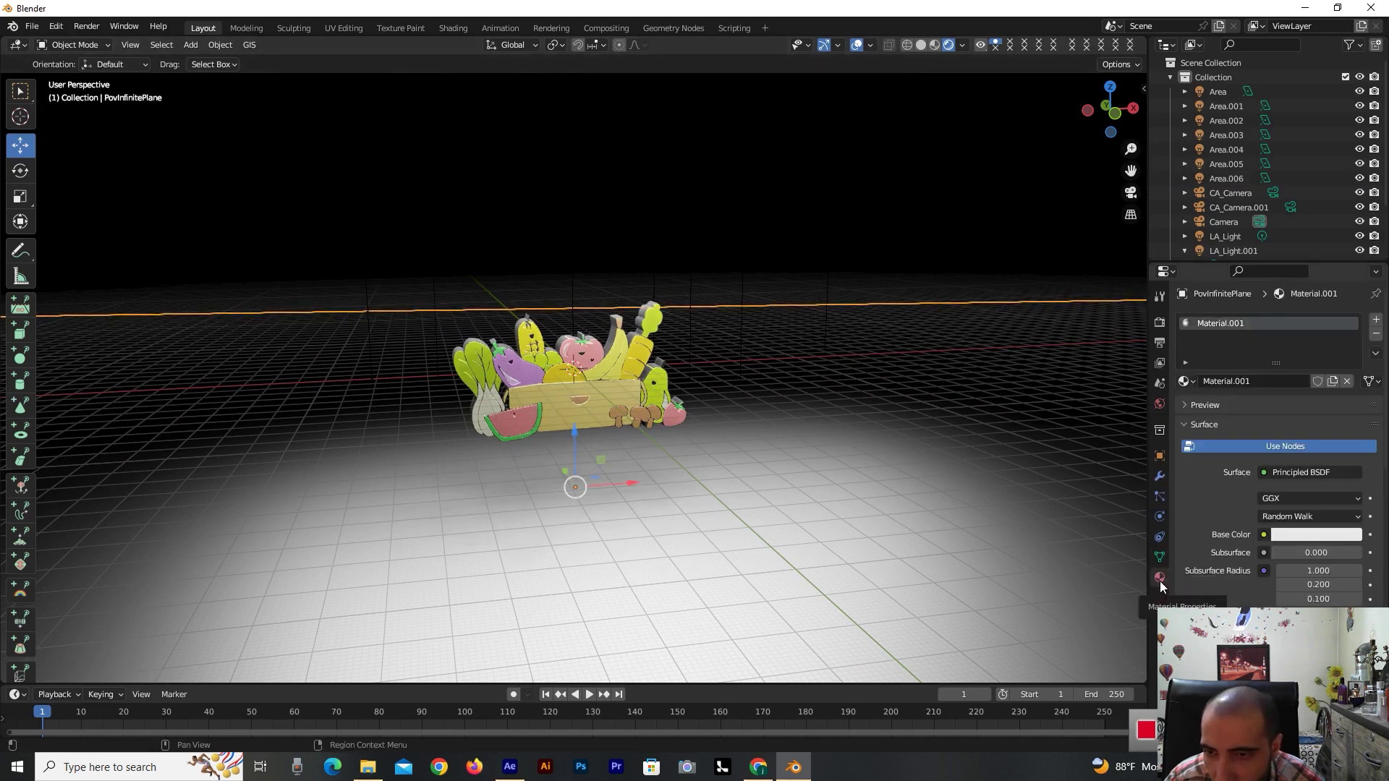
pyautogui.click(1290, 536)
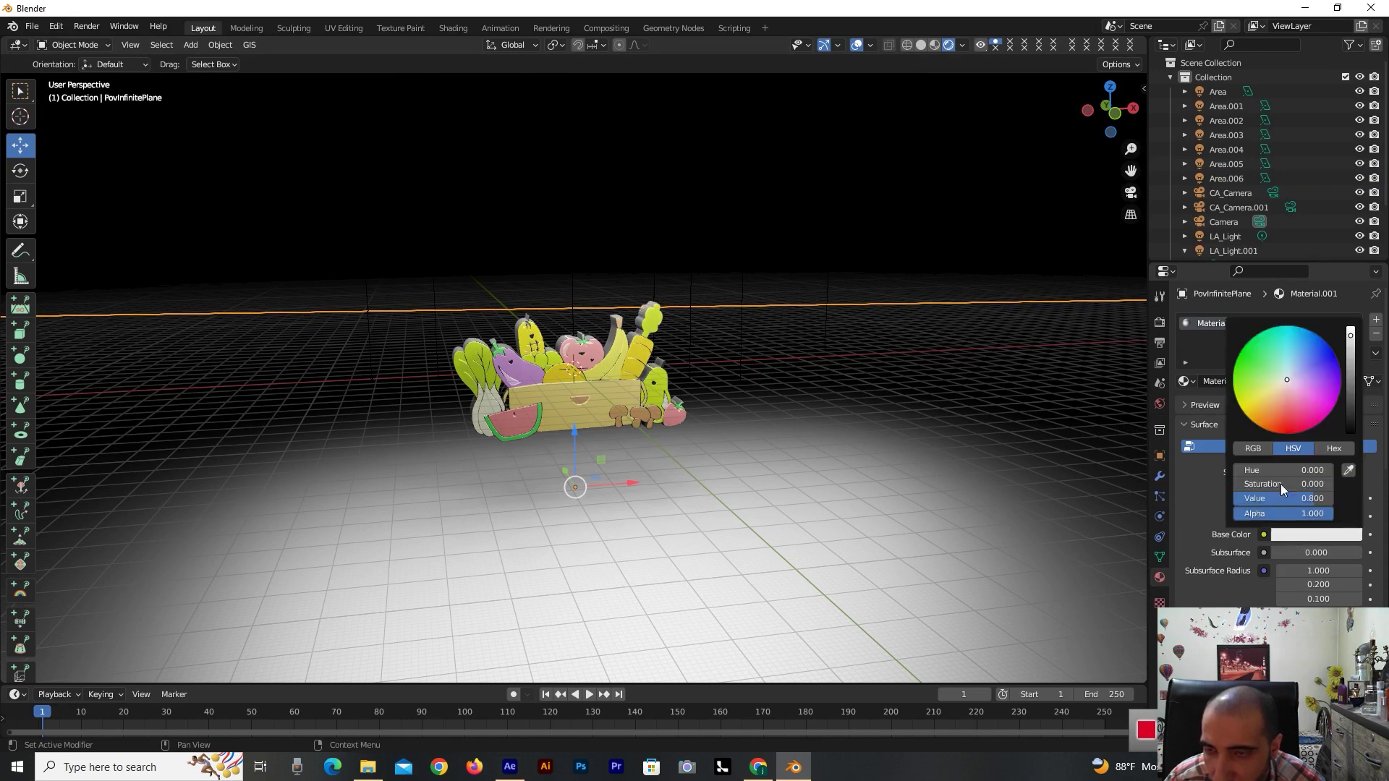
pyautogui.moveTo(1295, 379); pyautogui.dragTo(1310, 417)
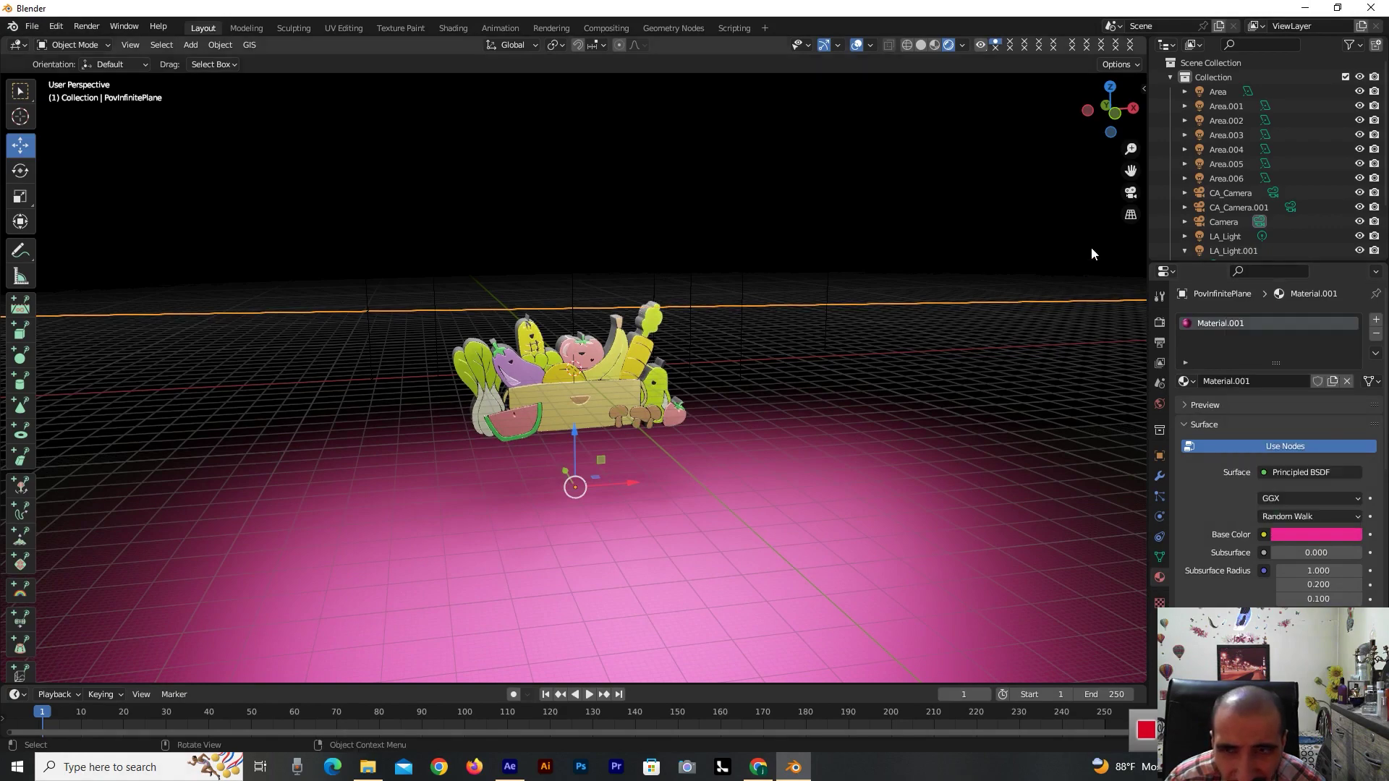
pyautogui.moveTo(1130, 169); pyautogui.dragTo(1232, 172)
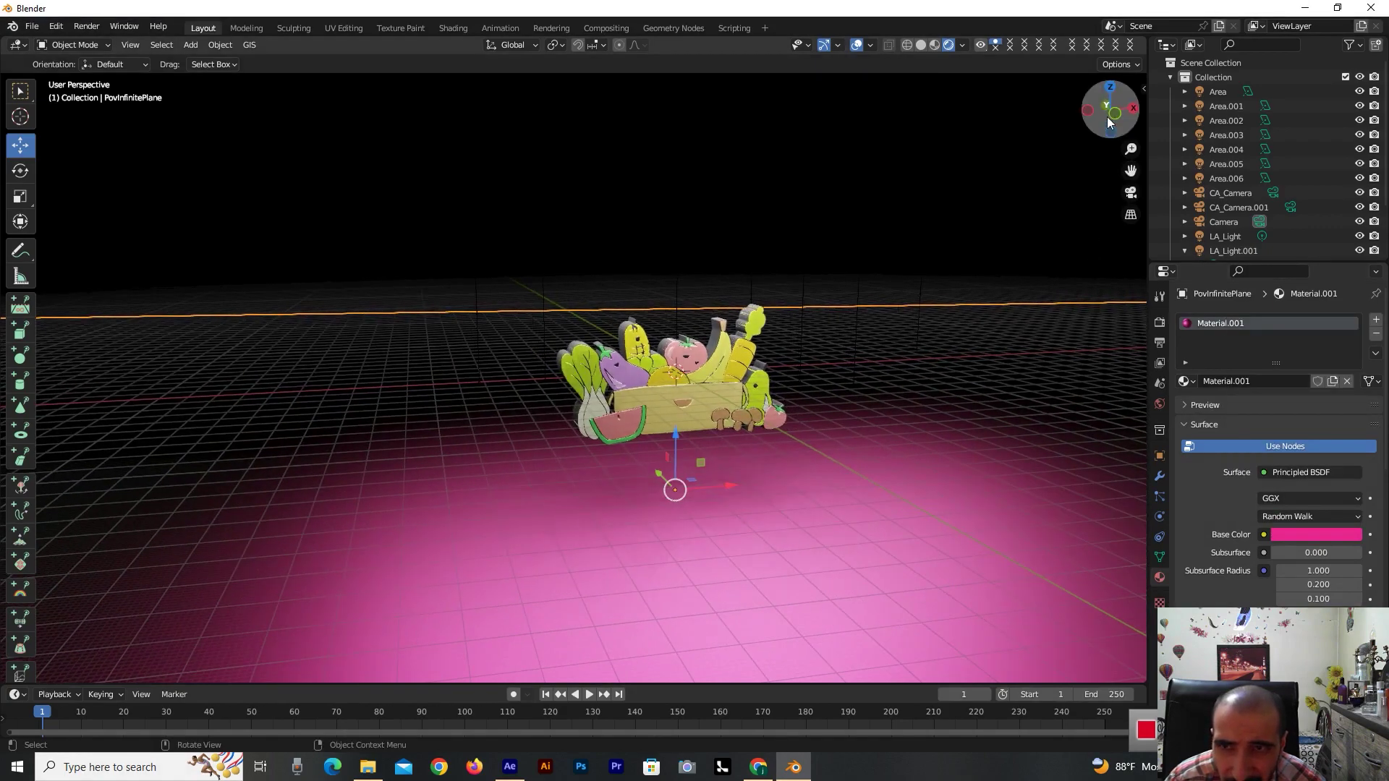
pyautogui.moveTo(1111, 109); pyautogui.dragTo(1143, 110)
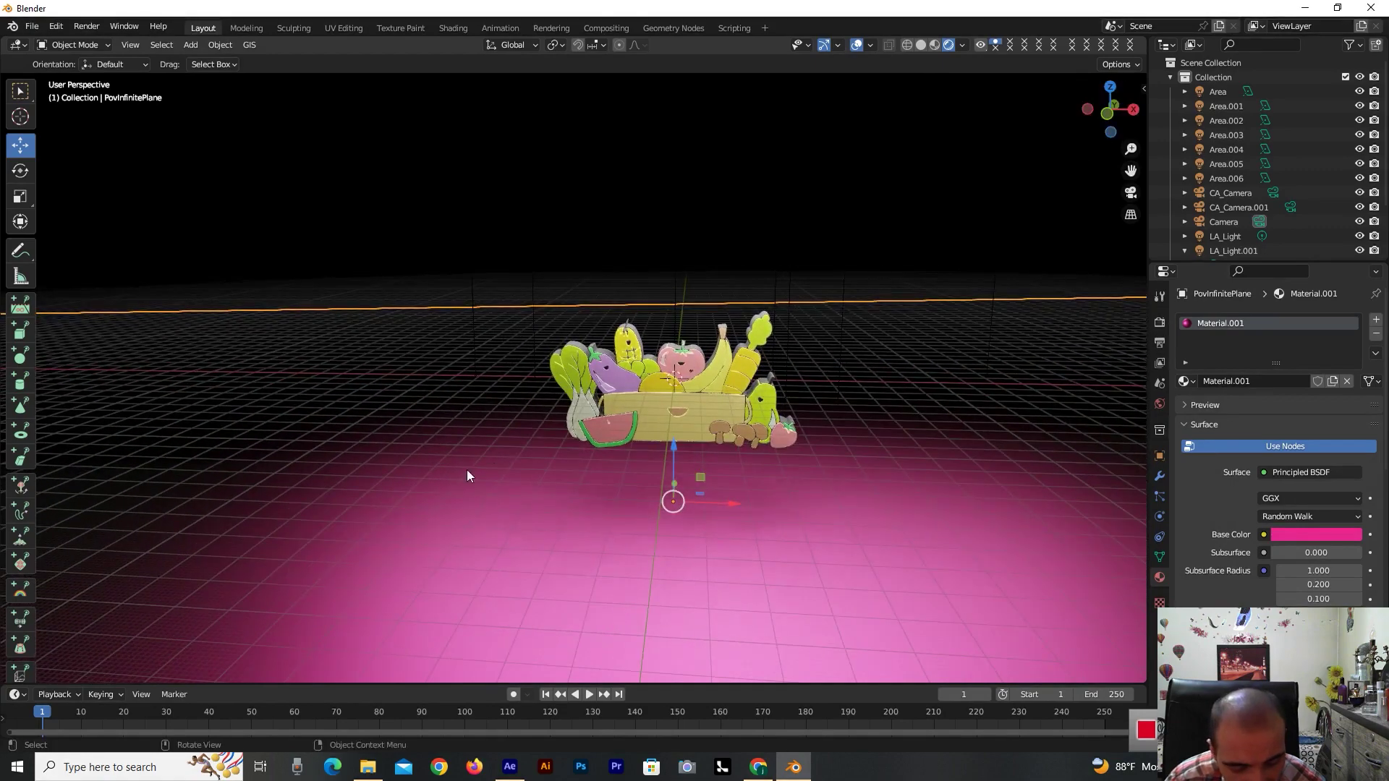
pyautogui.hotkey('shift', 'a')
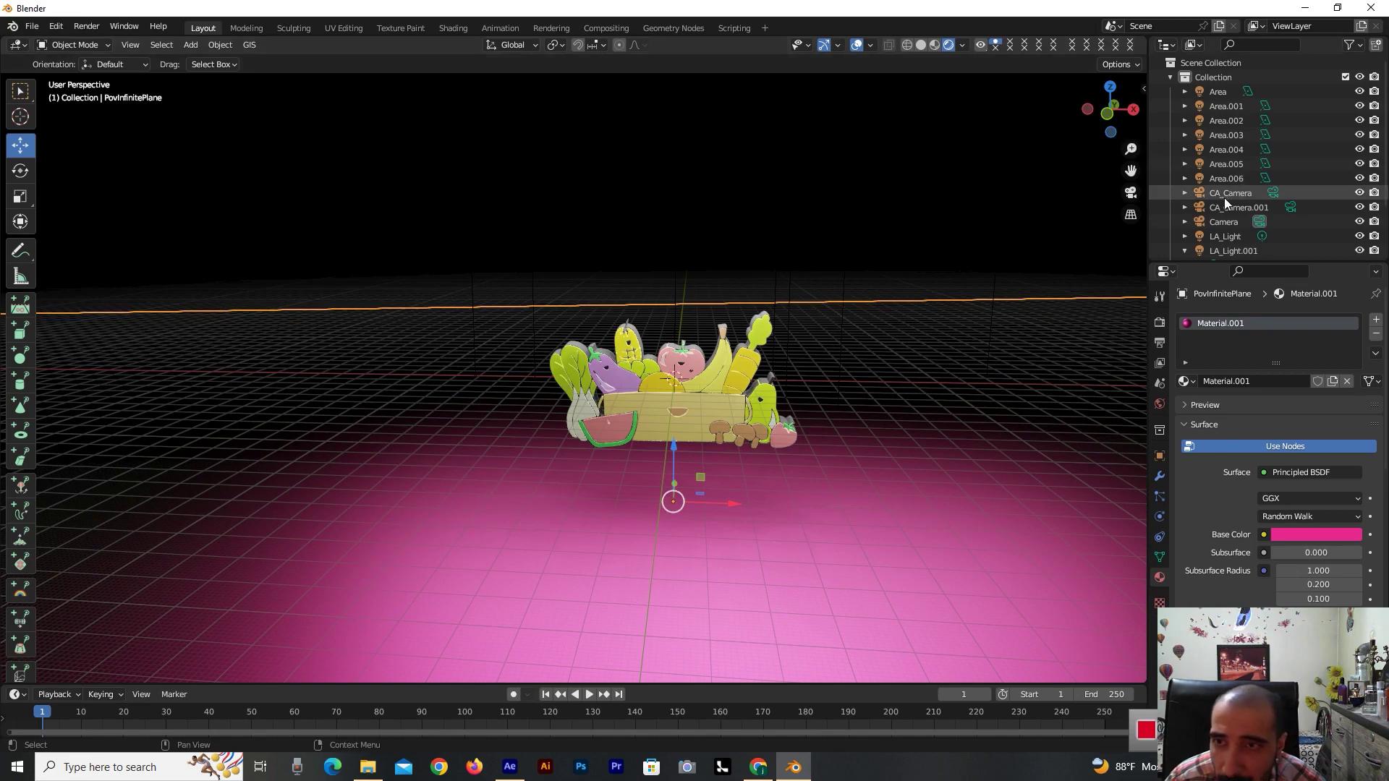
# - Delete the old CA_Camera.001, Camera and CA_Camera objects in the Outliner
pyautogui.scroll(-1, 1221, 210)
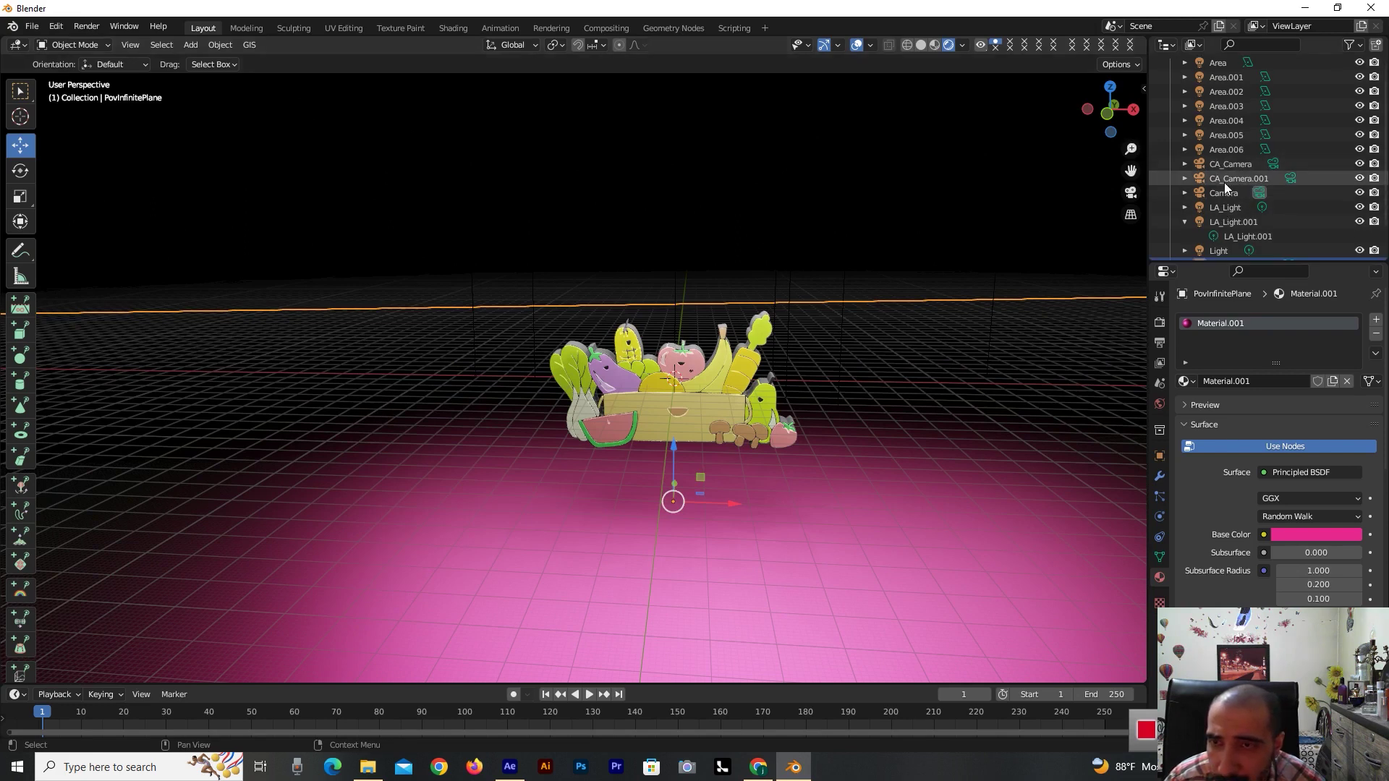
pyautogui.click(1225, 182)
pyautogui.press('Delete')
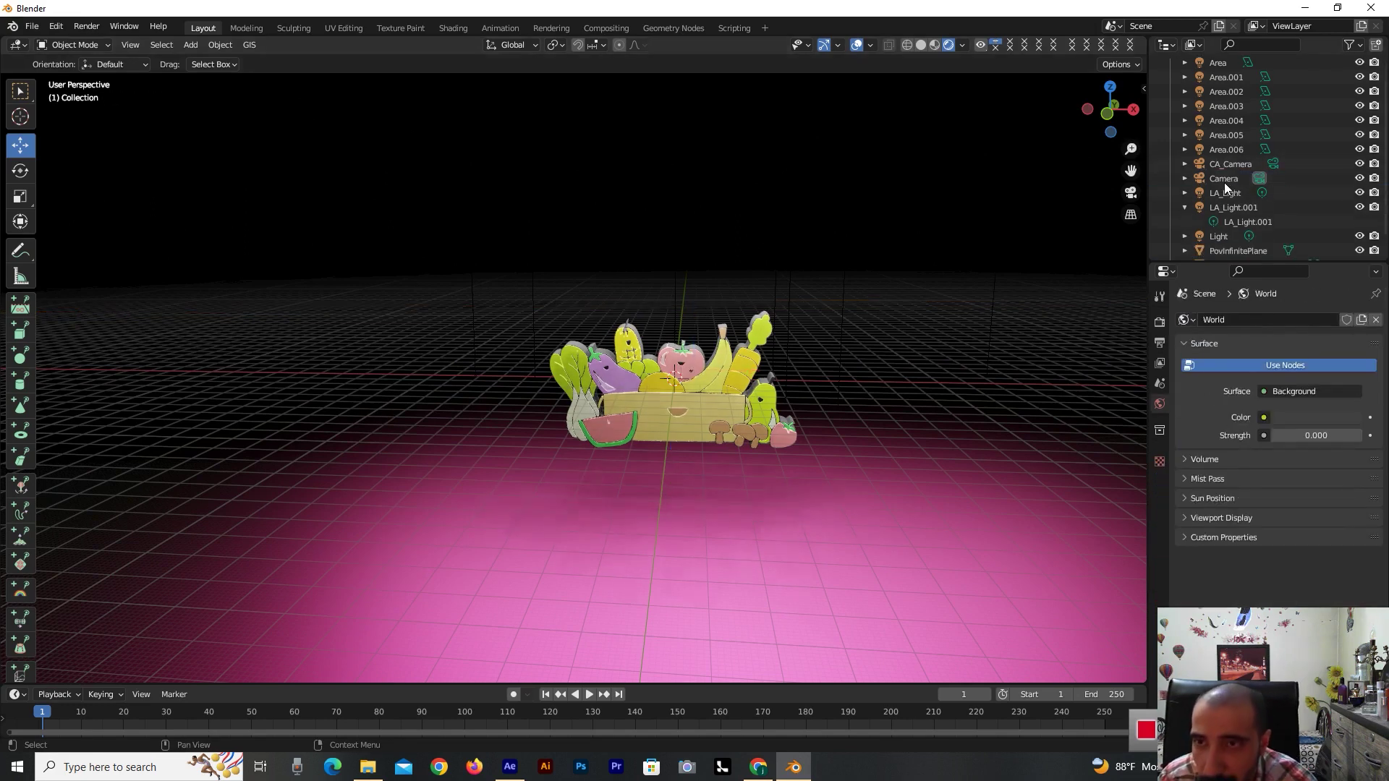
pyautogui.click(1219, 177)
pyautogui.press('Delete')
pyautogui.click(1217, 166)
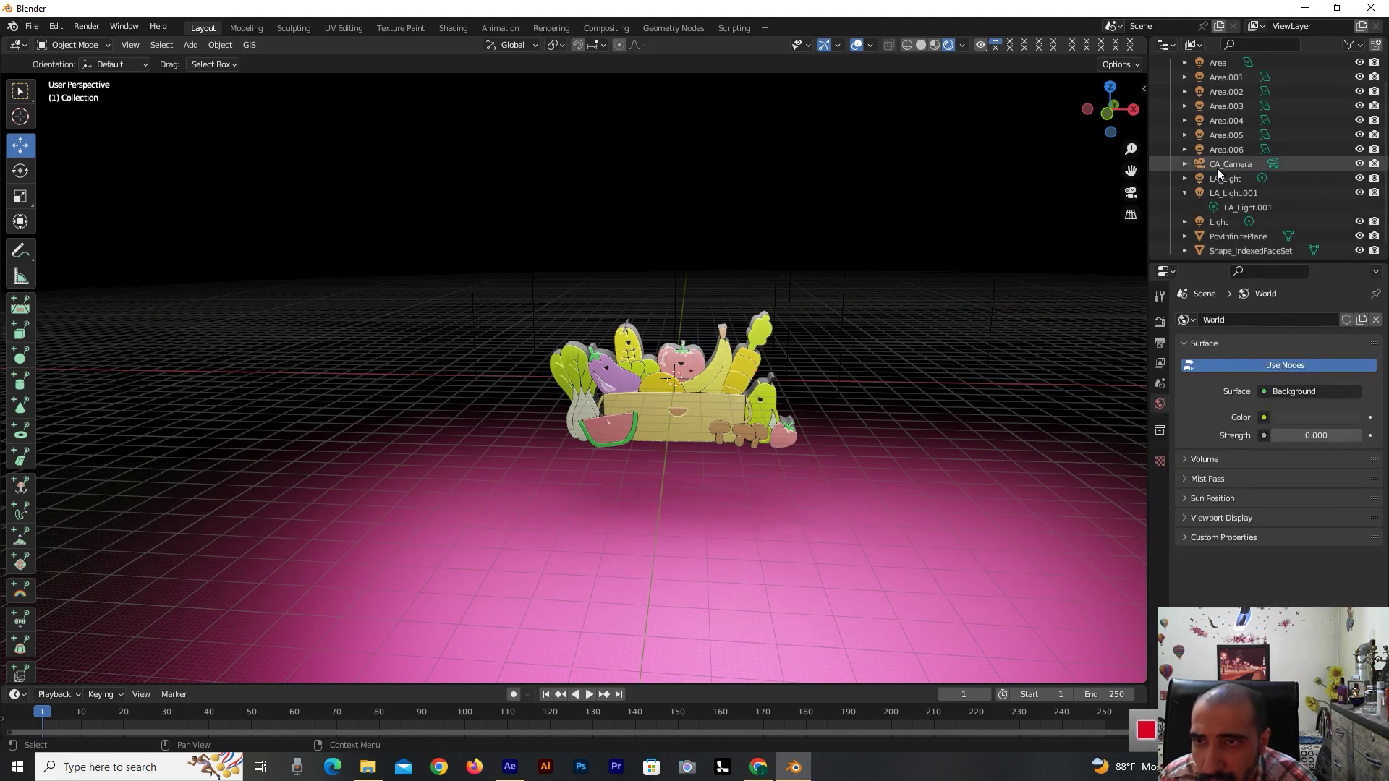
pyautogui.press('Delete')
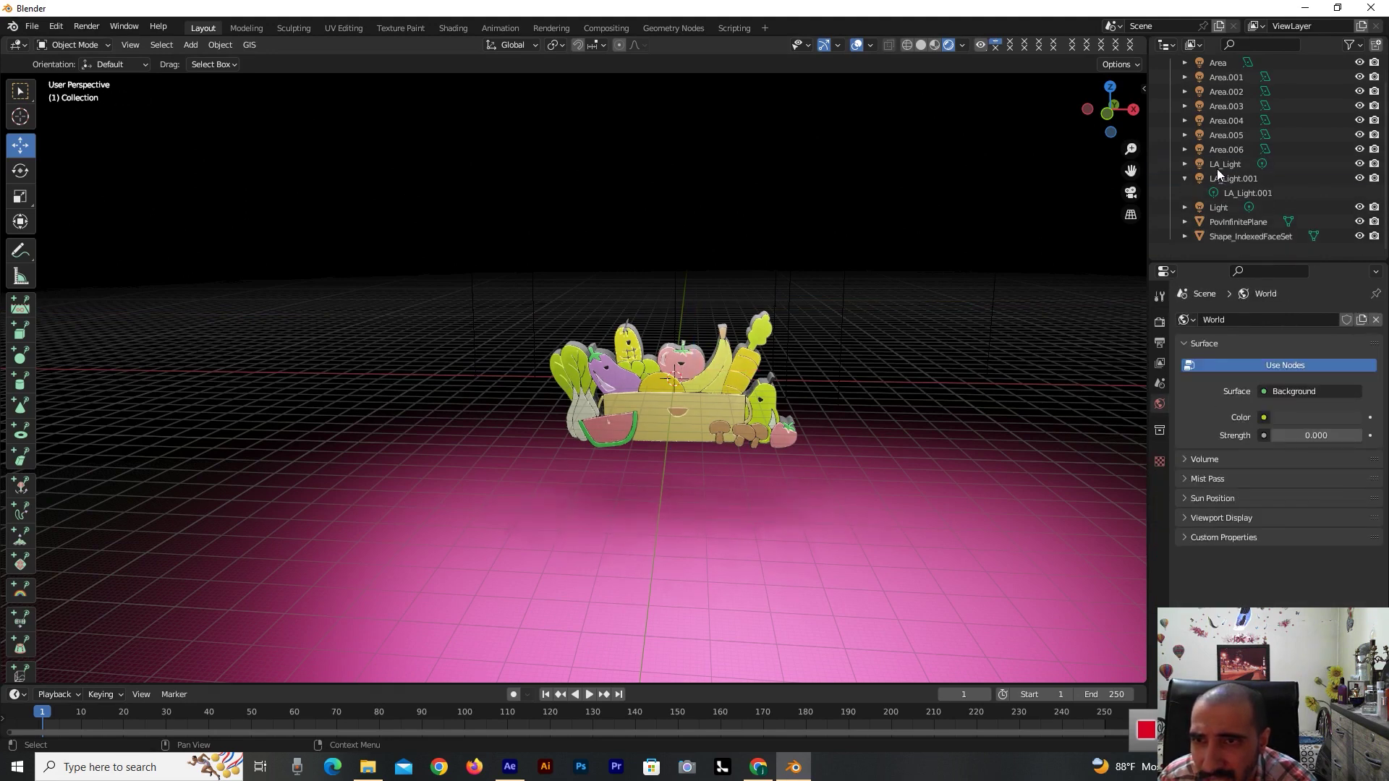
pyautogui.scroll(2, 1218, 184)
pyautogui.scroll(-1, 1219, 206)
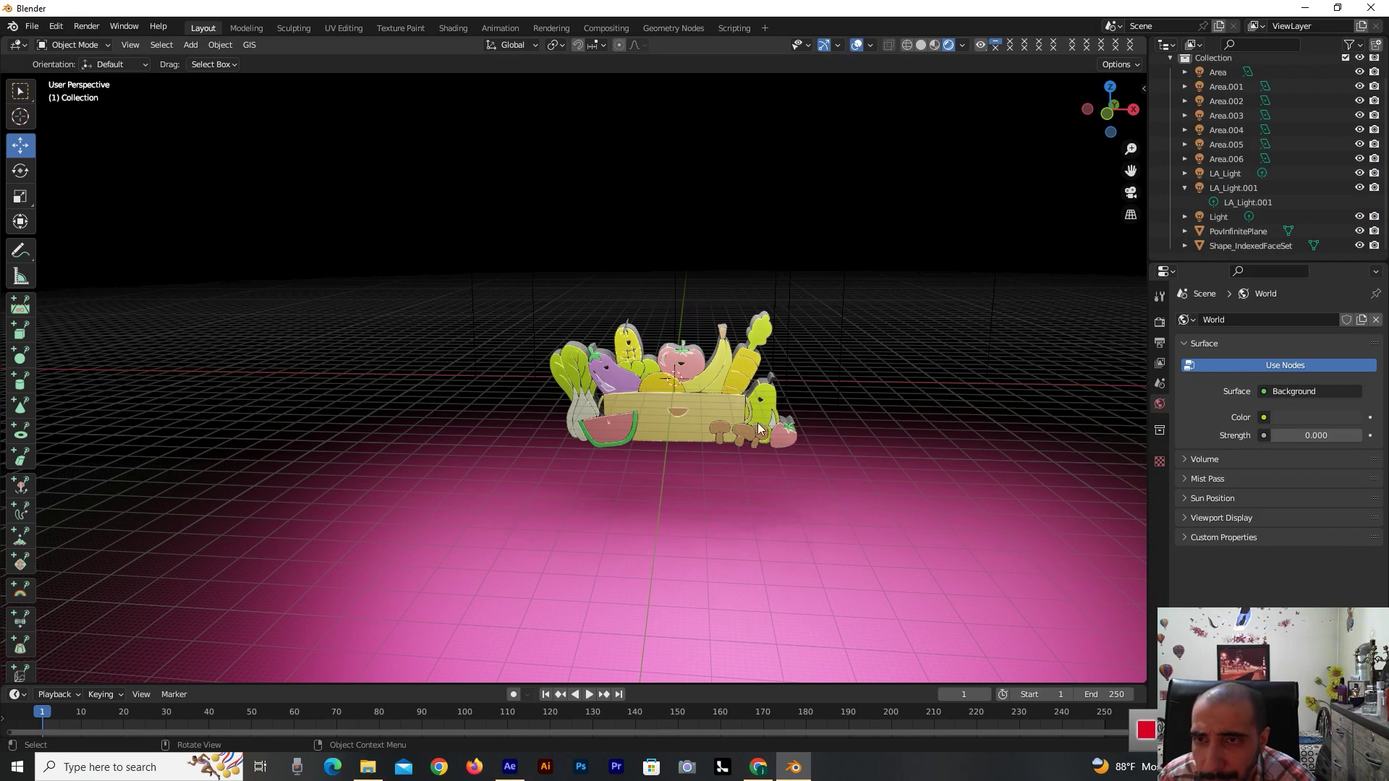
# - Add a new camera, view through it and move it to frame the basket
pyautogui.hotkey('shift', 'a')
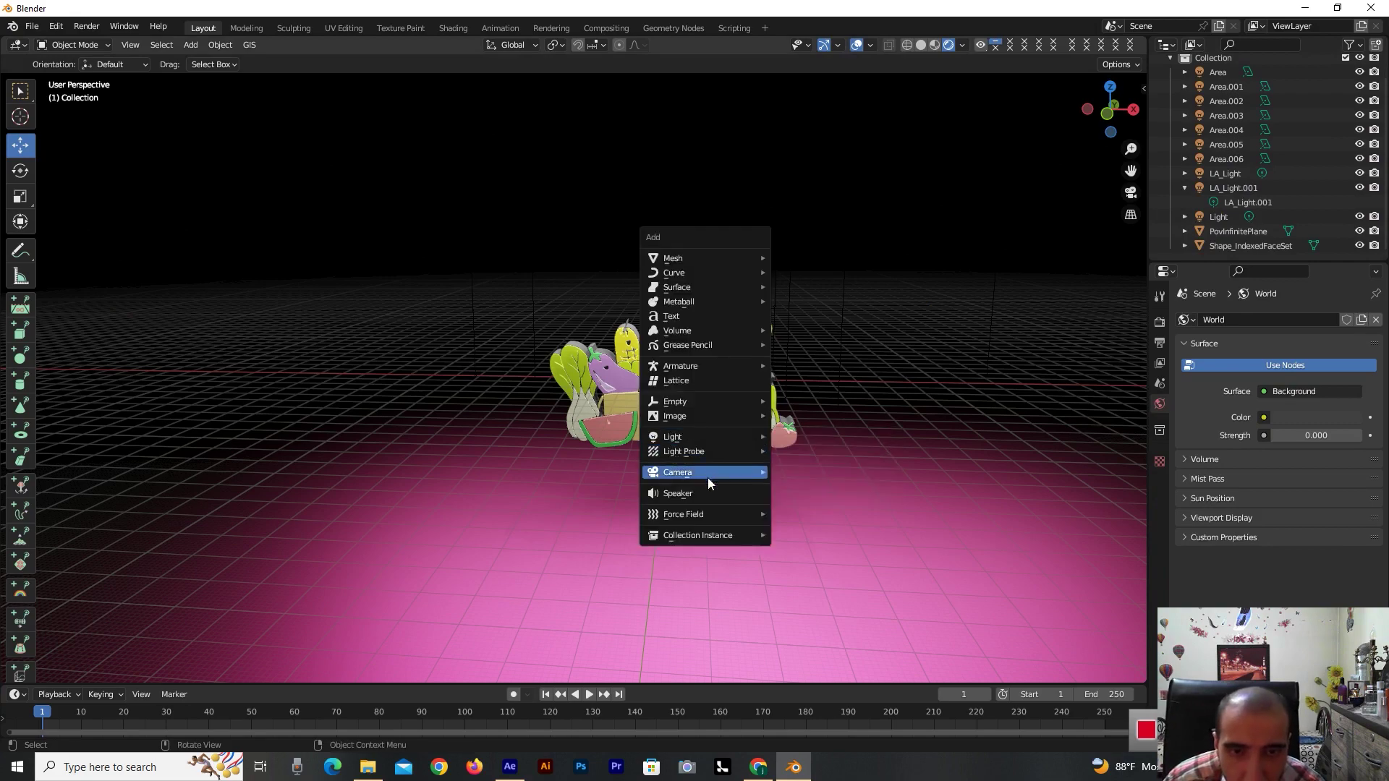
pyautogui.moveTo(707, 475)
pyautogui.click(828, 476)
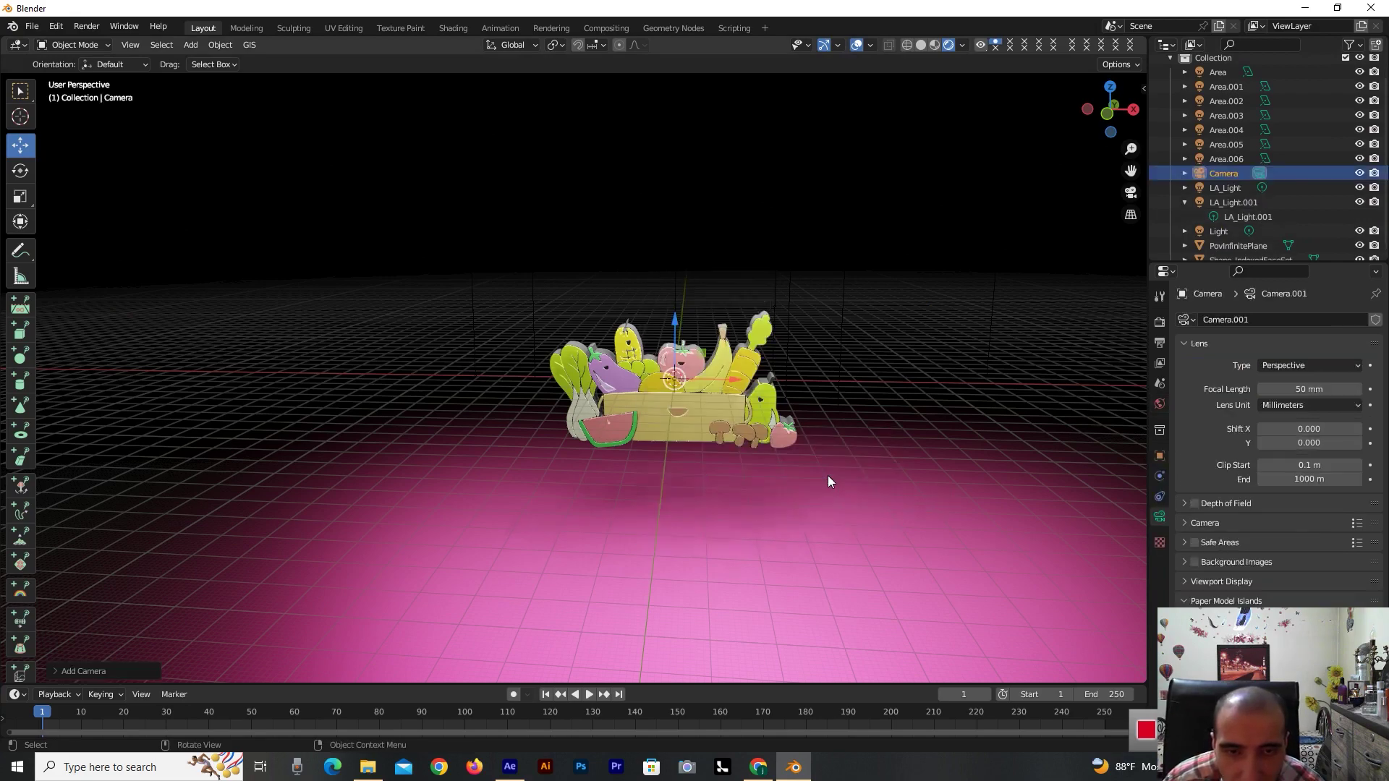
pyautogui.press('ctrl+alt+KP_0')
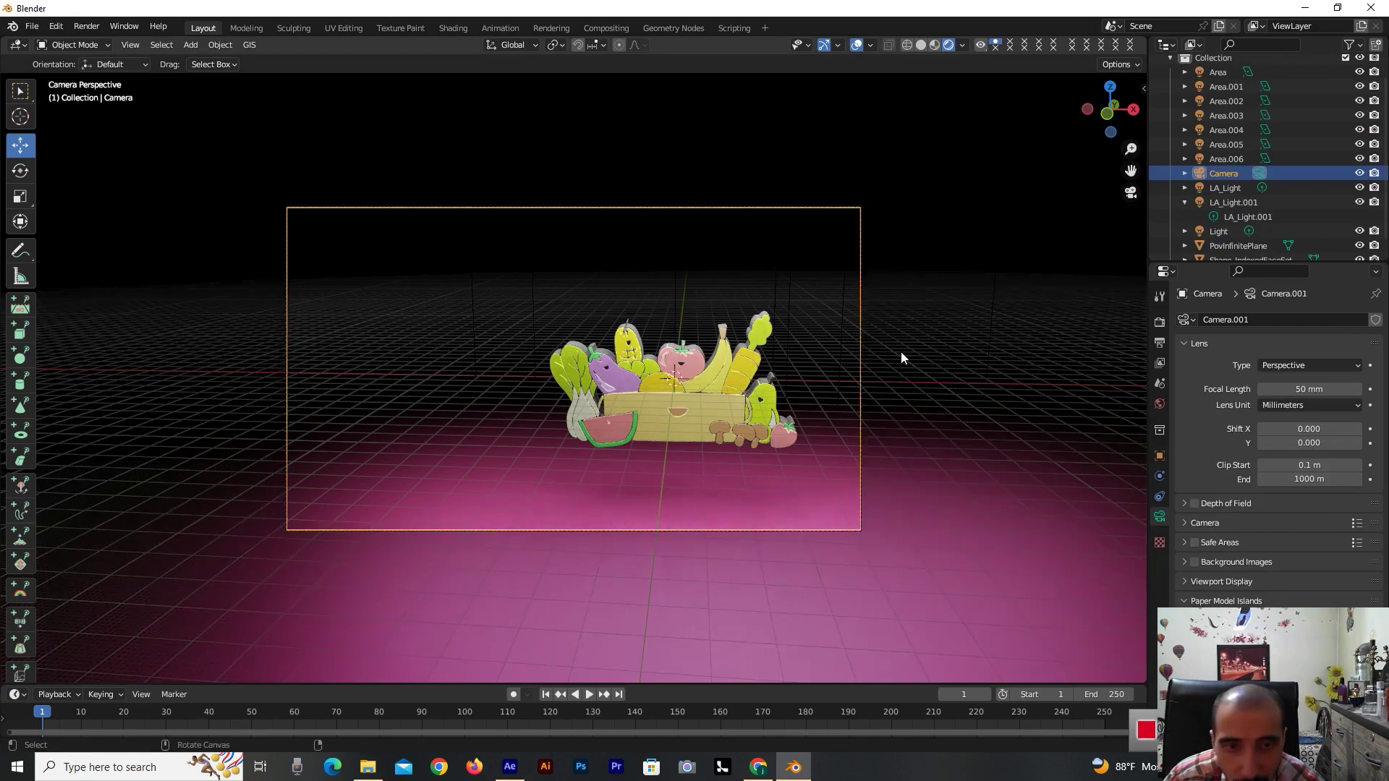
pyautogui.press('g')
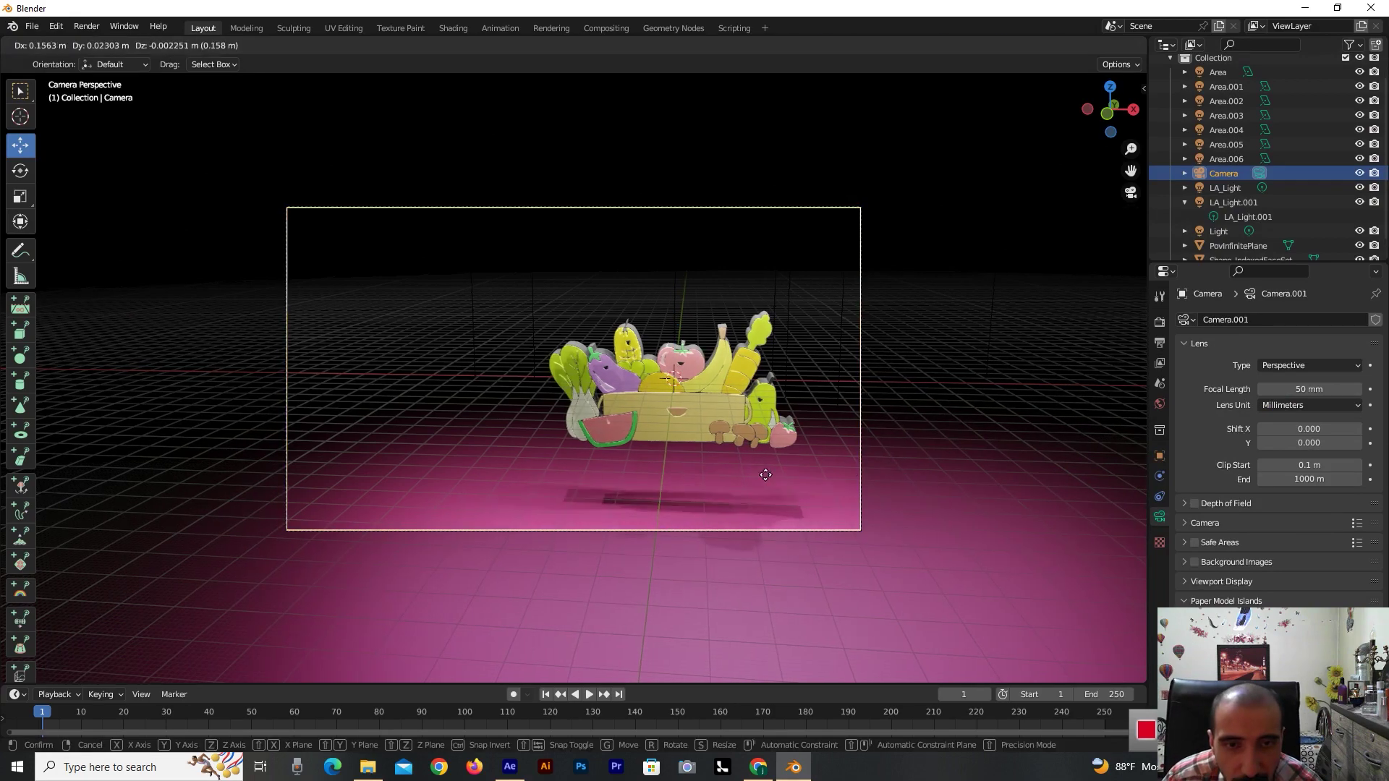
pyautogui.click(896, 487)
# - Refine the camera position so the basket sits centred above the pink floor
pyautogui.moveTo(1107, 133); pyautogui.dragTo(1091, 136)
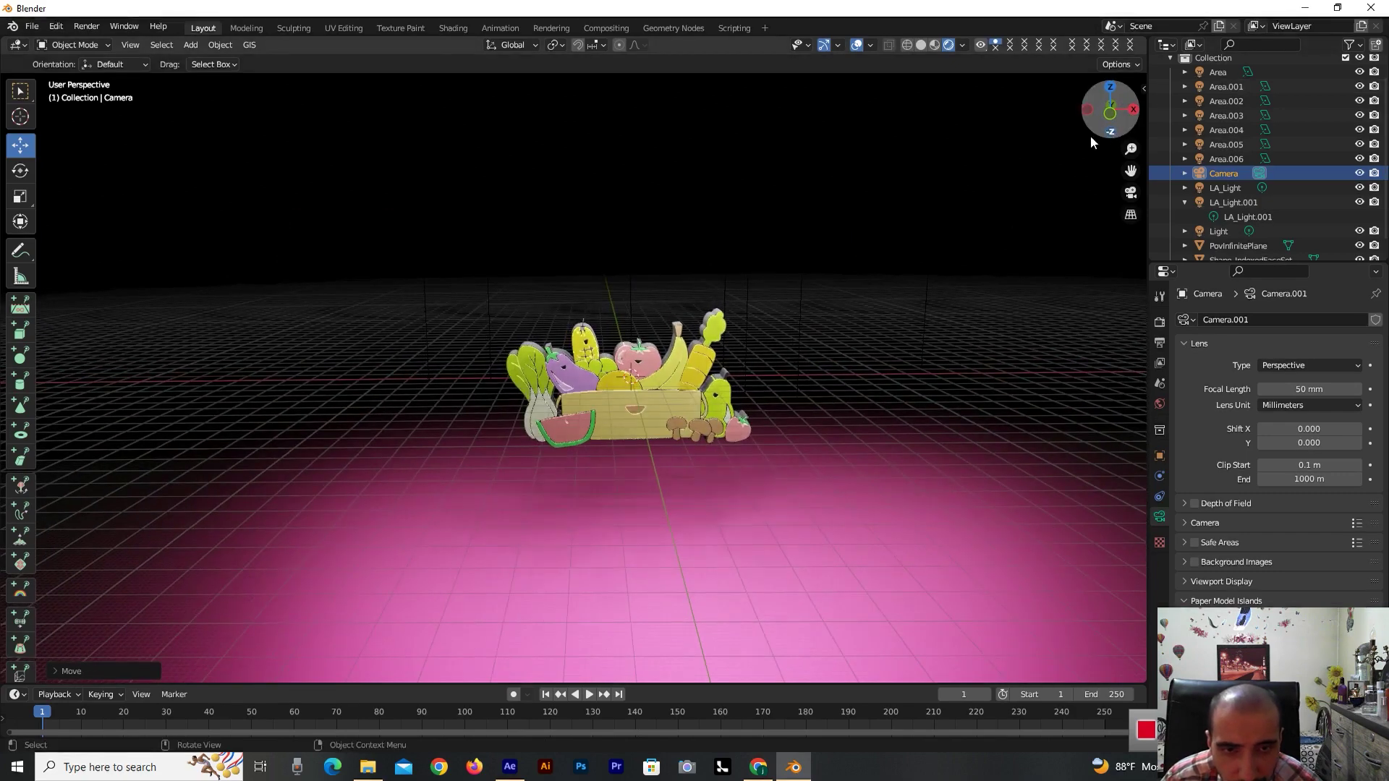
pyautogui.press('KP_0')
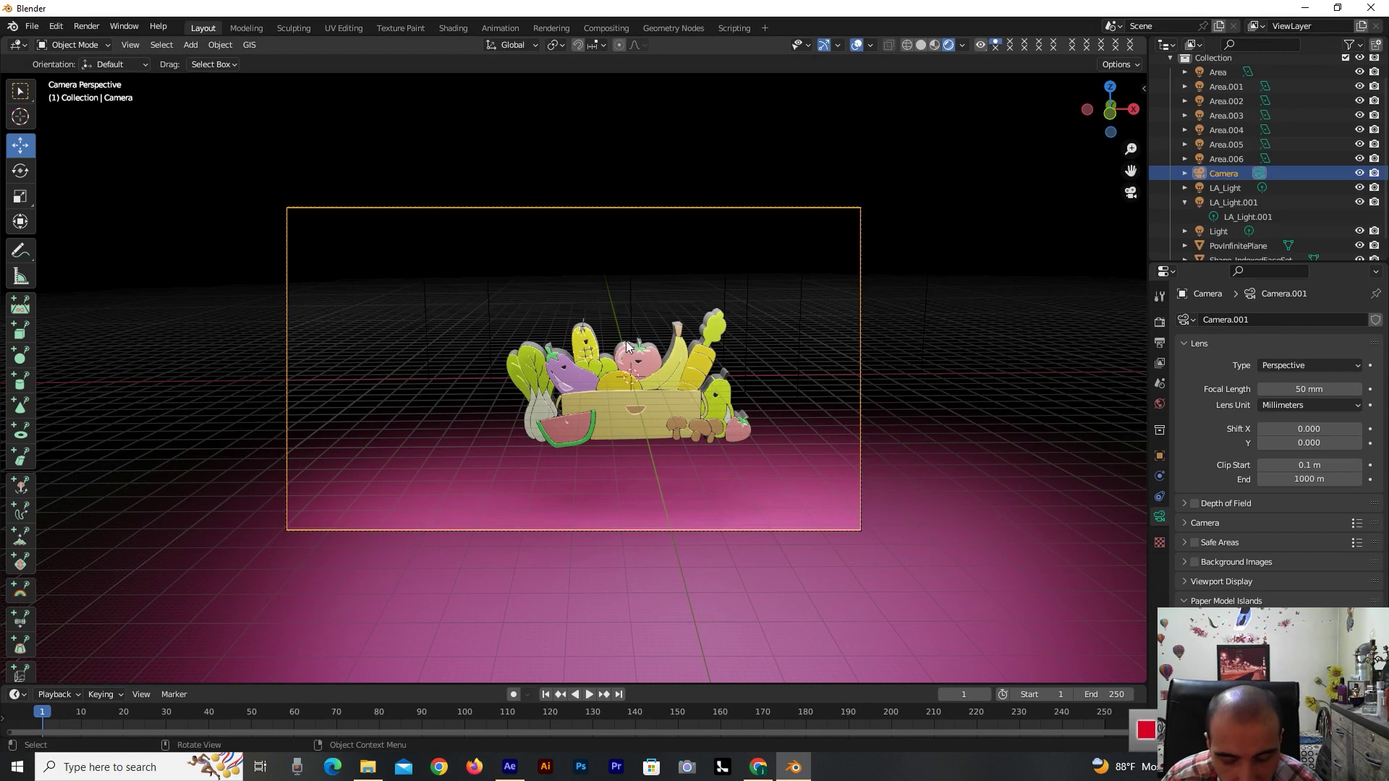
pyautogui.press('g')
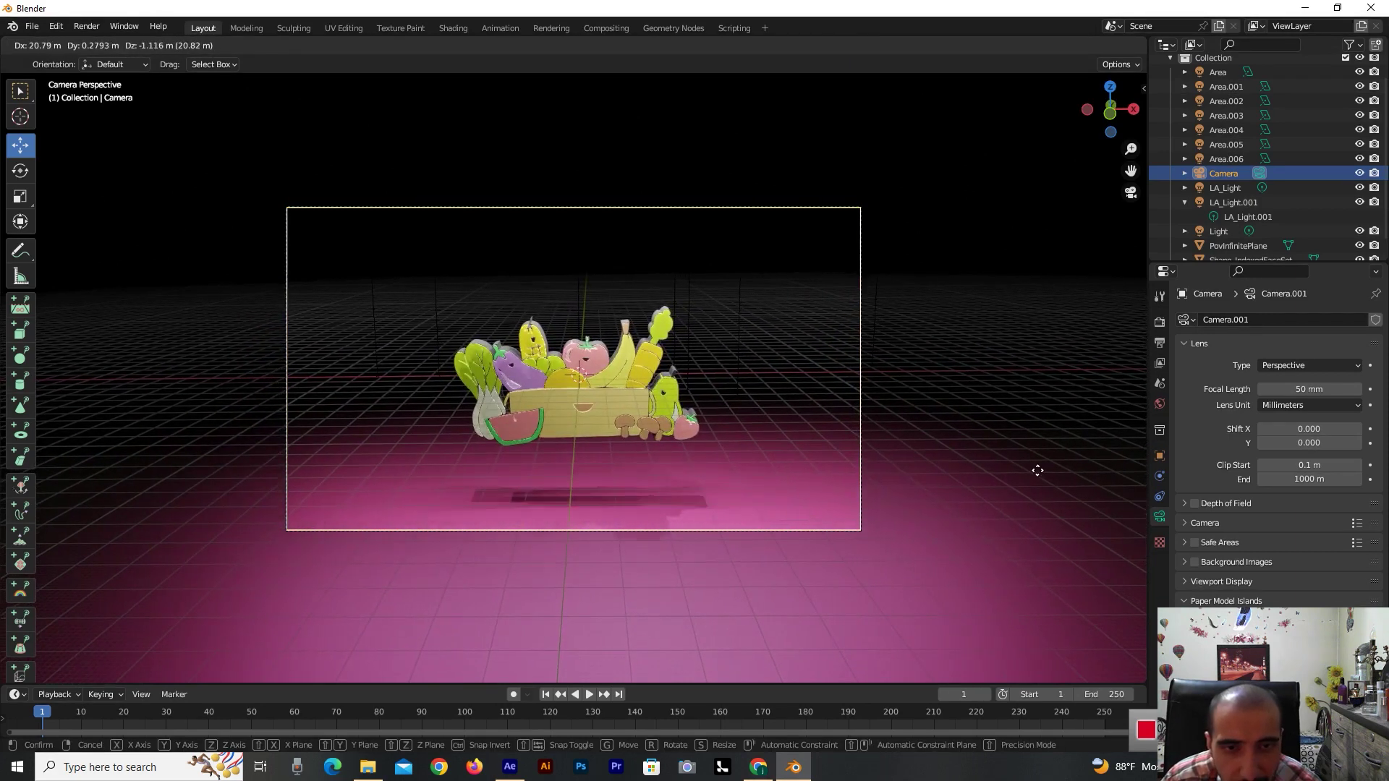
pyautogui.click(1039, 475)
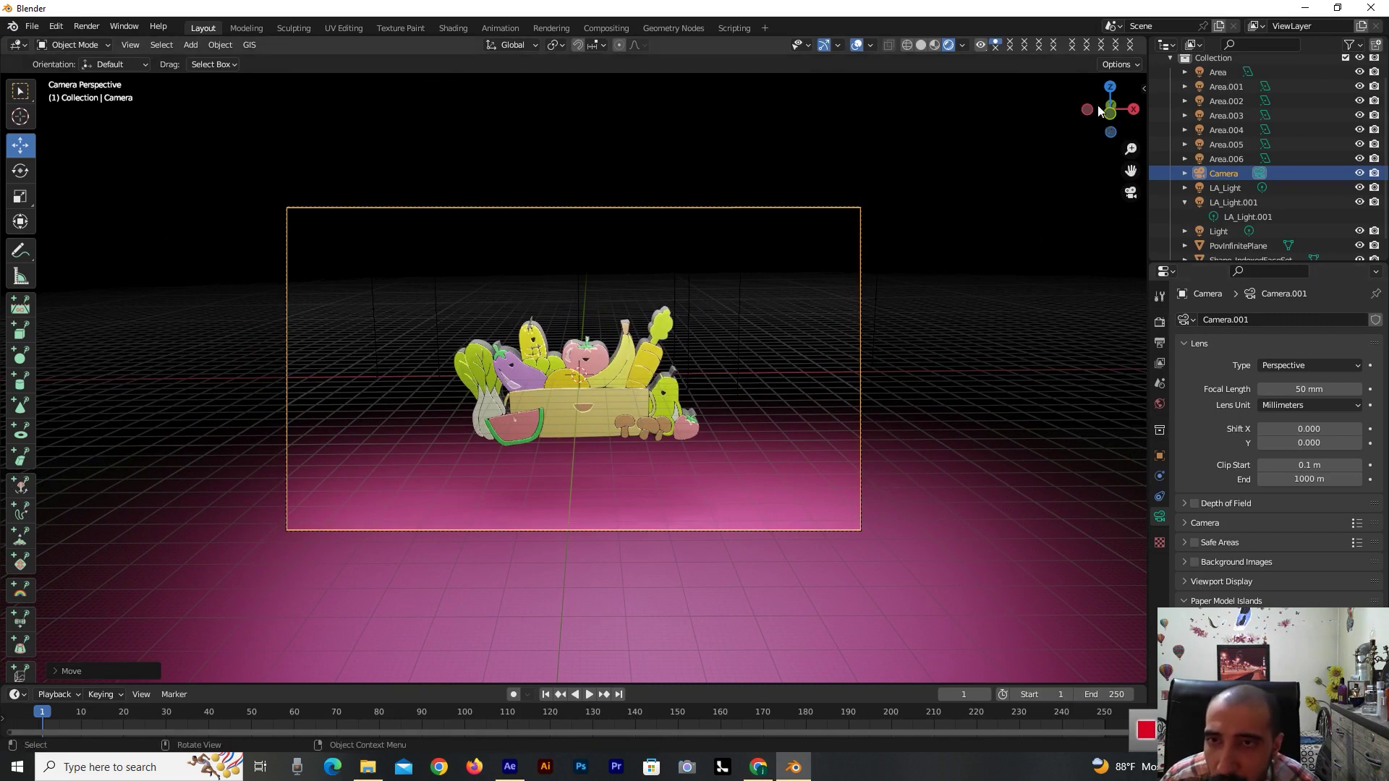
pyautogui.click(1162, 322)
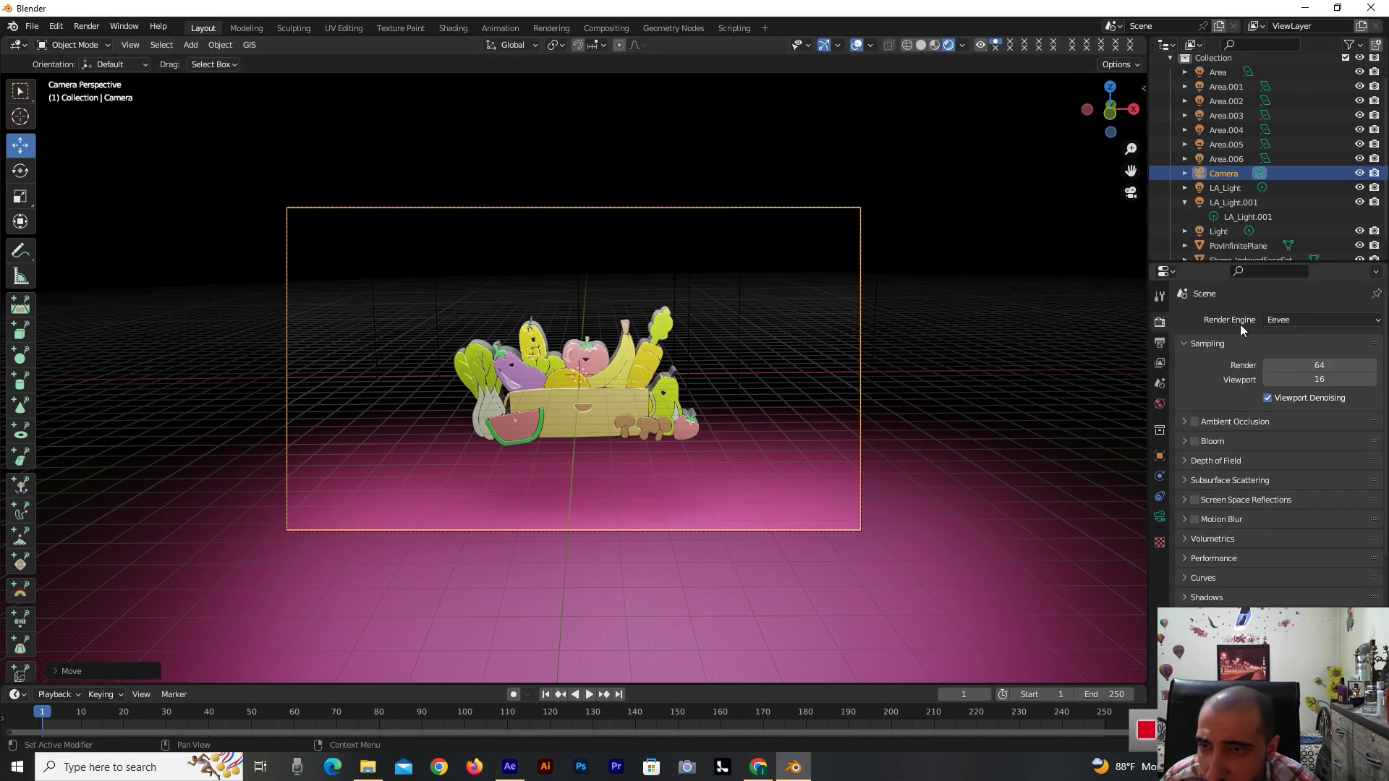
# - Set the Render Engine to Cycles and the Device to GPU Compute
pyautogui.click(1282, 319)
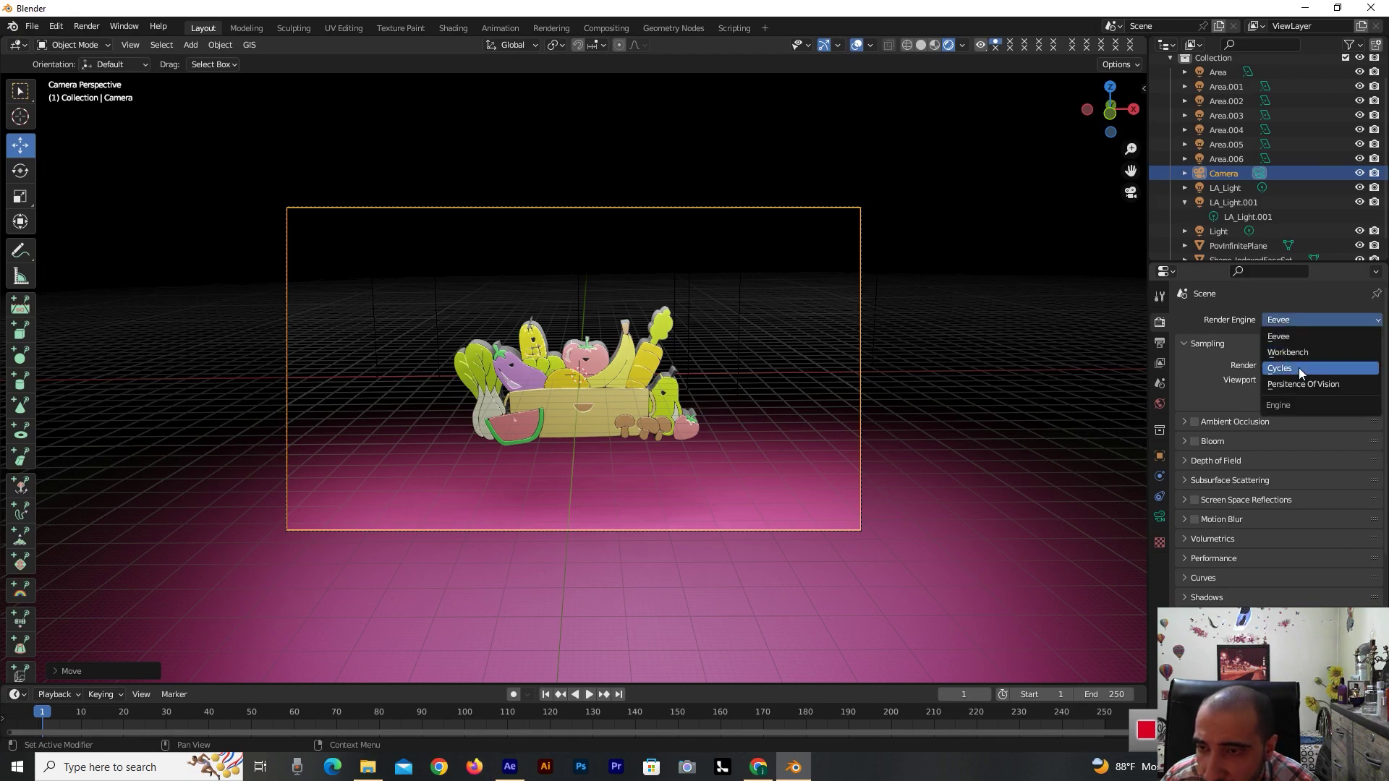
pyautogui.click(1300, 367)
pyautogui.click(1288, 356)
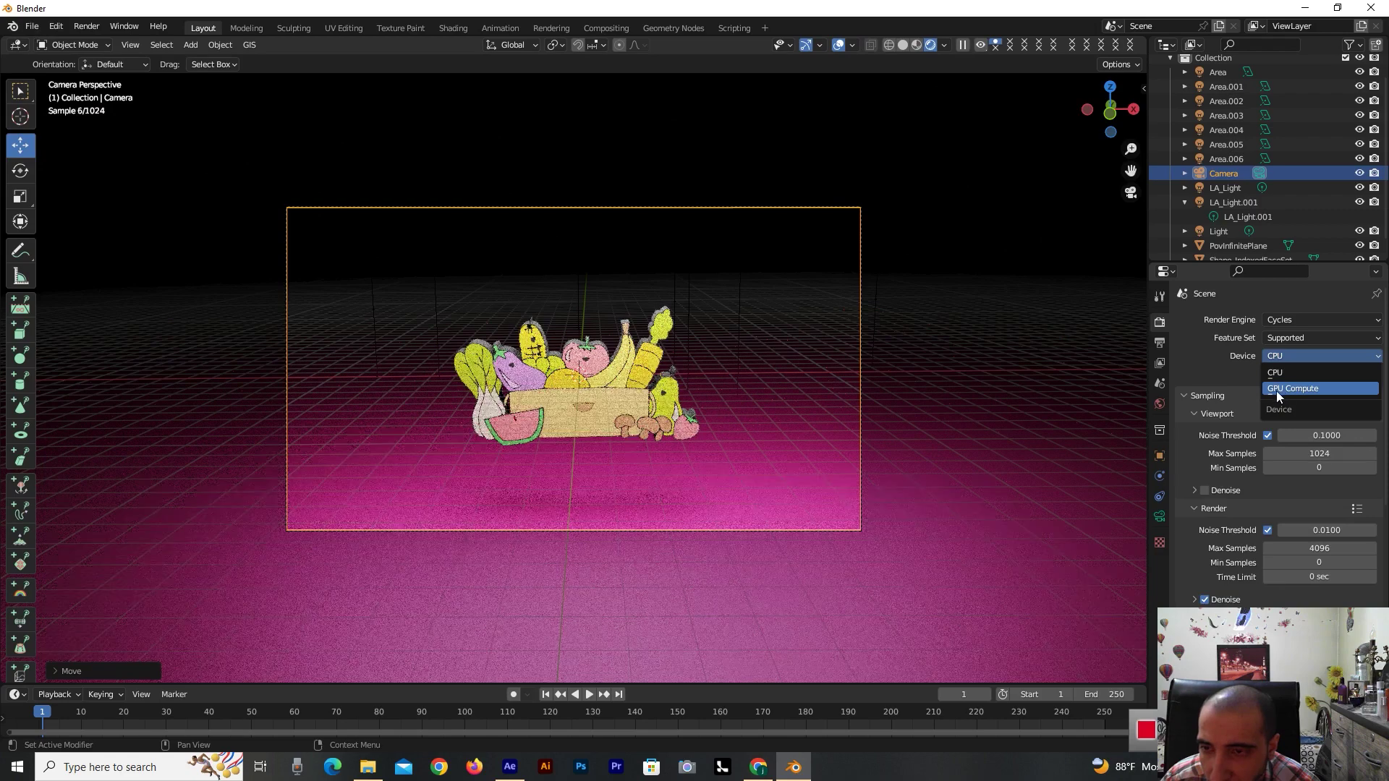
pyautogui.click(1277, 391)
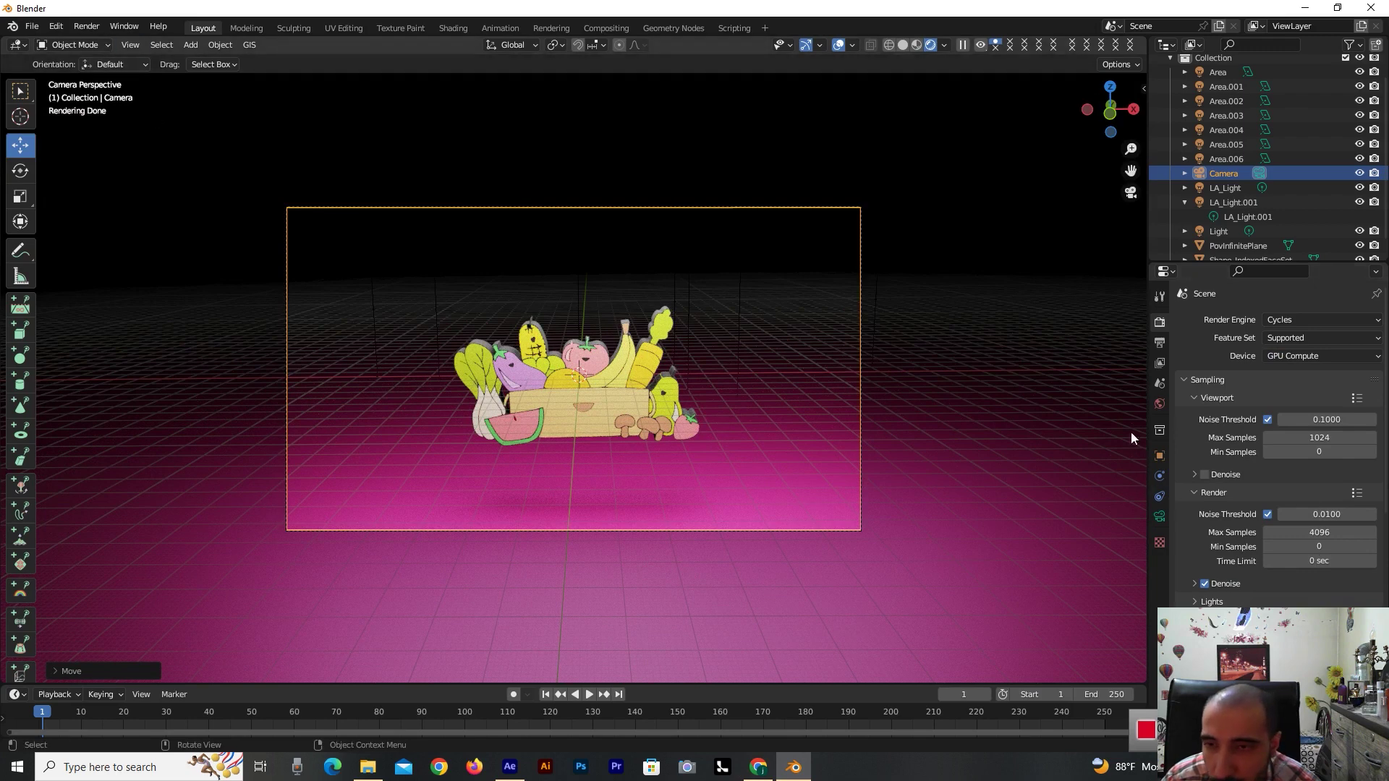
pyautogui.click(88, 27)
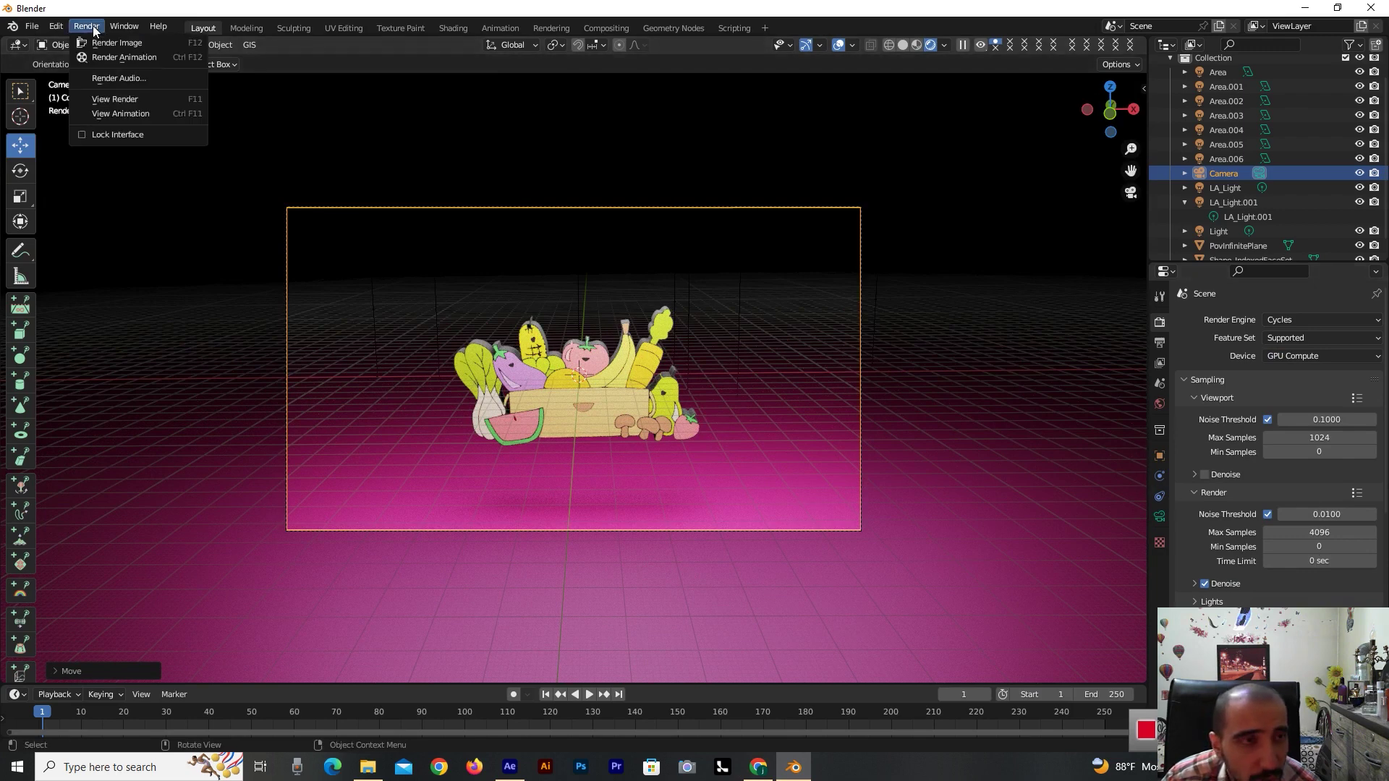
# - Render the current frame with Render Image and let Cycles run in the render window
pyautogui.click(171, 45)
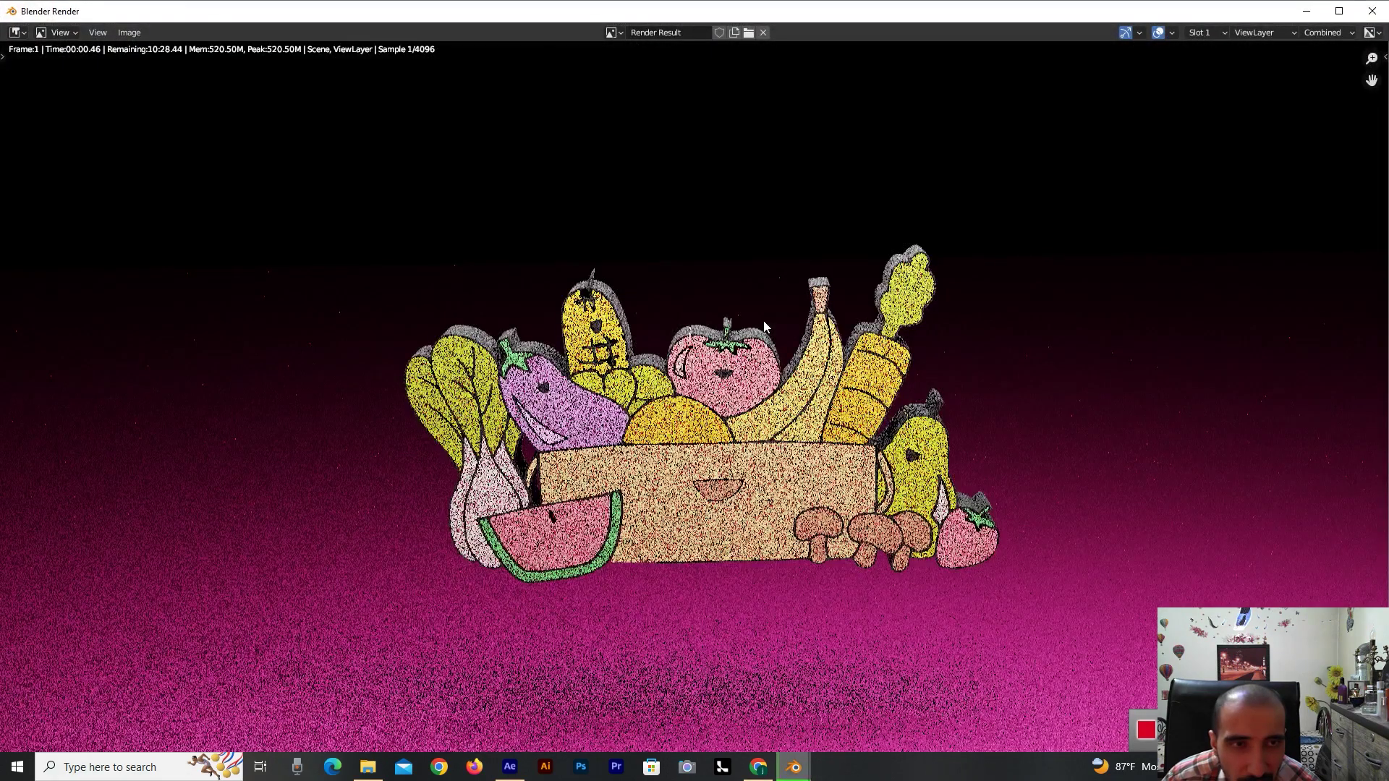
pyautogui.scroll(-2, 1019, 450)
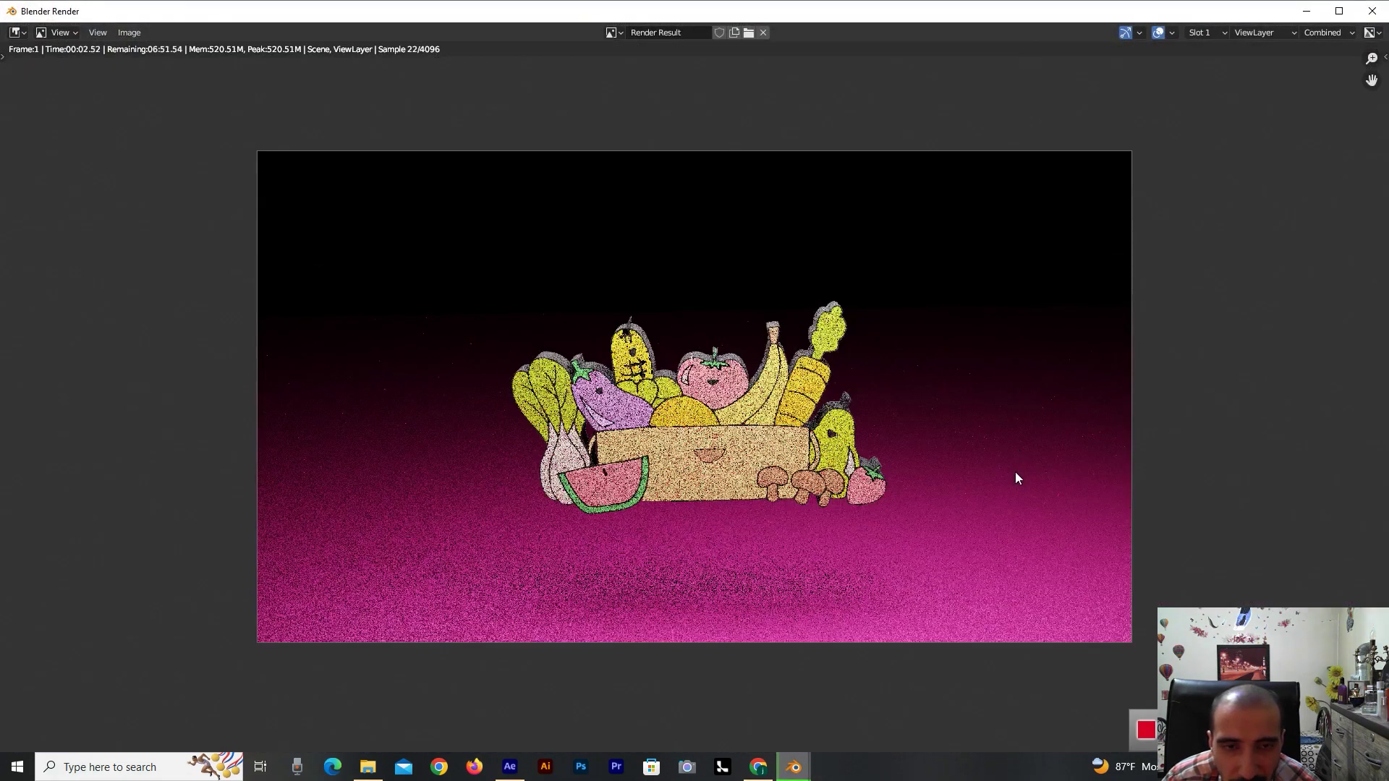